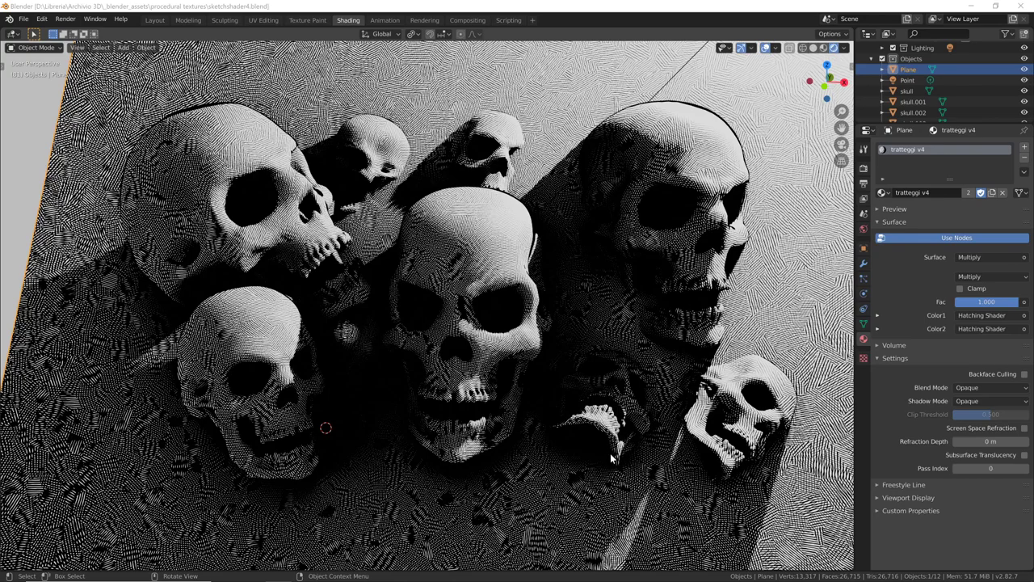
Orbit around the skull pile, then restore the split layout to reveal the Shader Editor
mouse_move(610, 453)
middle_down()
mouse_move(647, 441)
mouse_move(648, 415)
mouse_move(693, 375)
mouse_move(684, 411)
middle_up()
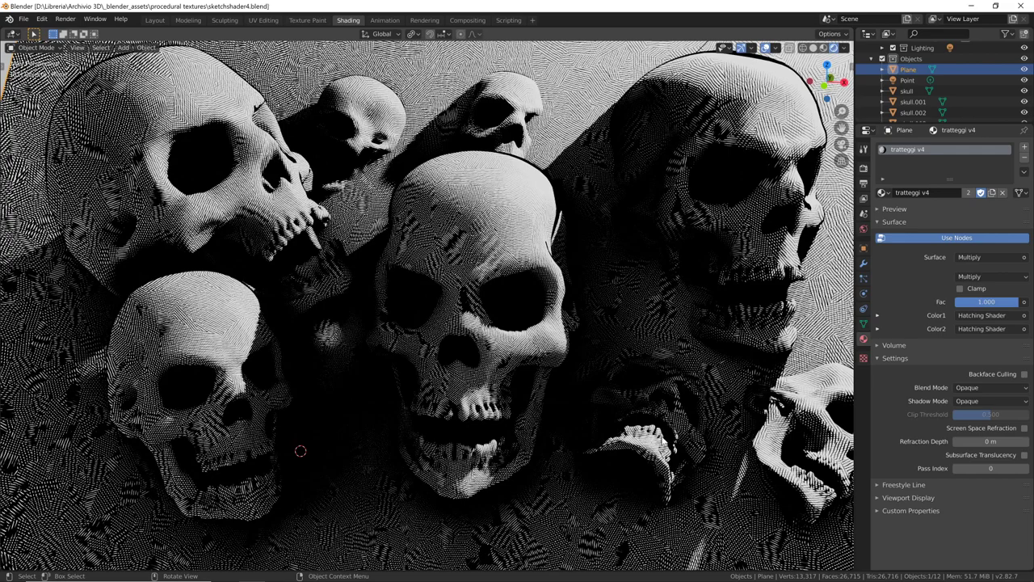
middle_drag(755, 390, 690, 436)
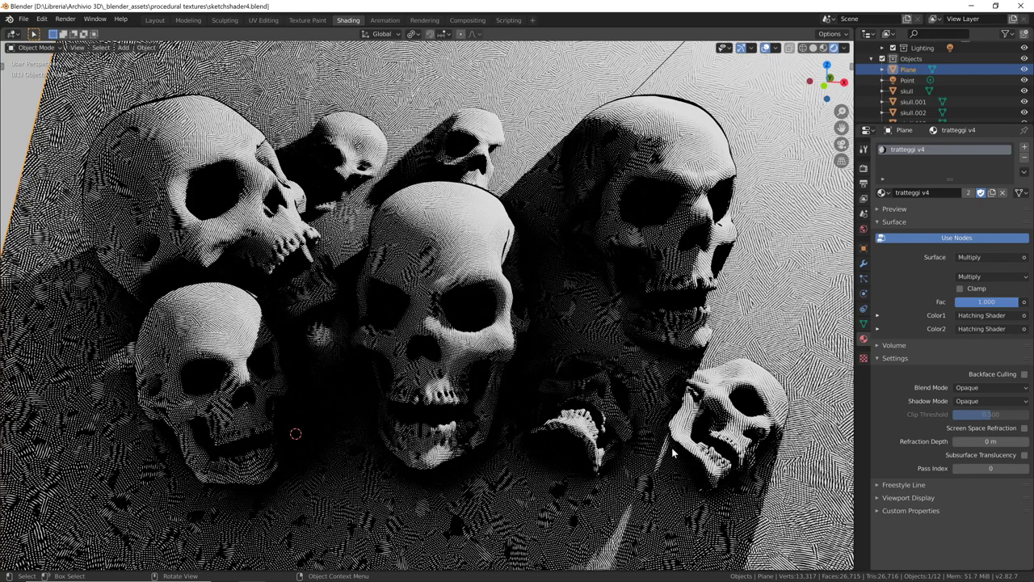
middle_drag(672, 452, 675, 442)
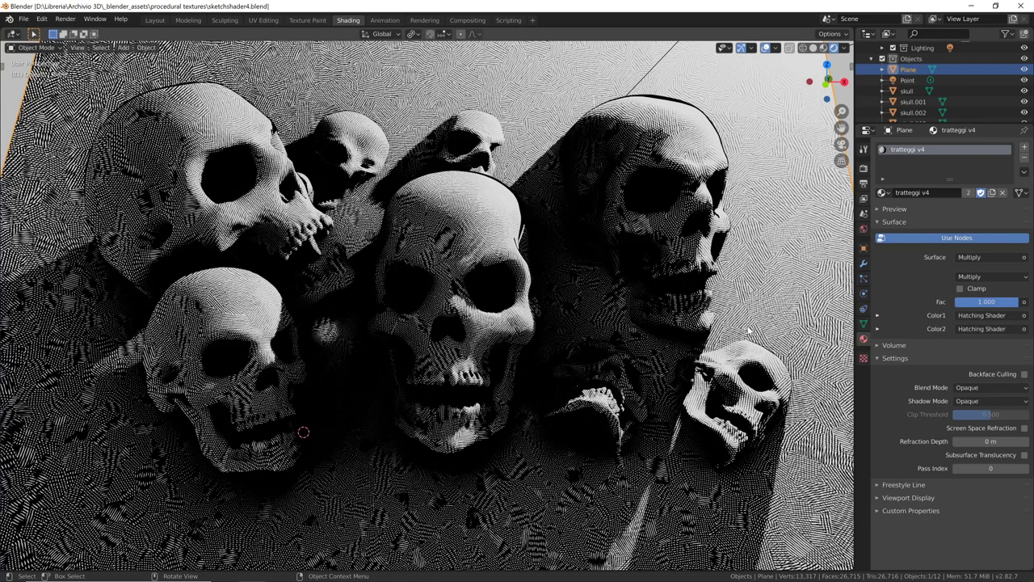
middle_drag(741, 337, 745, 342)
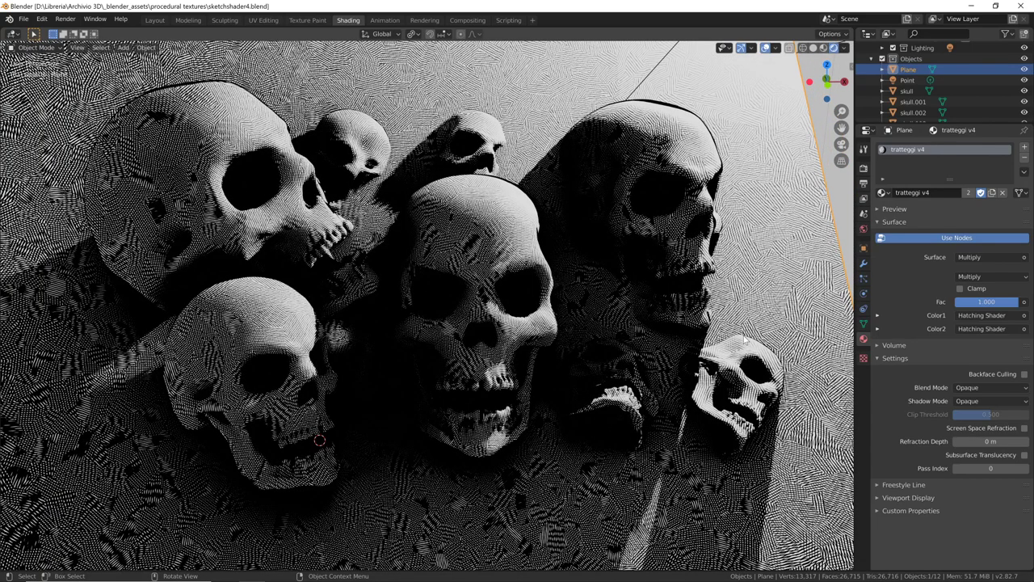
key(ctrl+space)
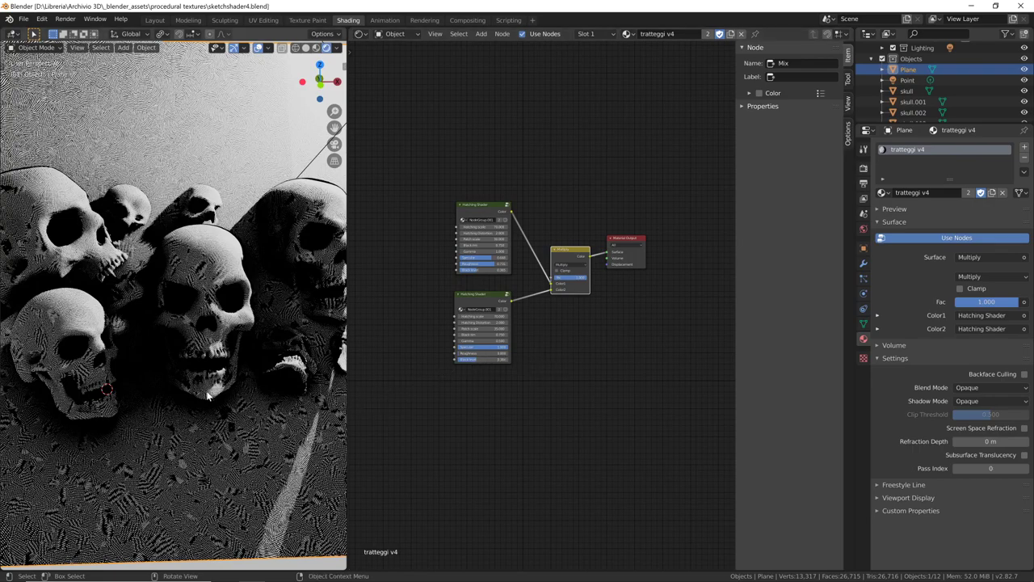
Move the point light in among the skulls and set its Power to 100 W
mouse_move(208, 394)
ctrl+middle_down()
mouse_move(263, 331)
mouse_move(248, 376)
mouse_move(253, 345)
mouse_move(246, 349)
ctrl+middle_up()
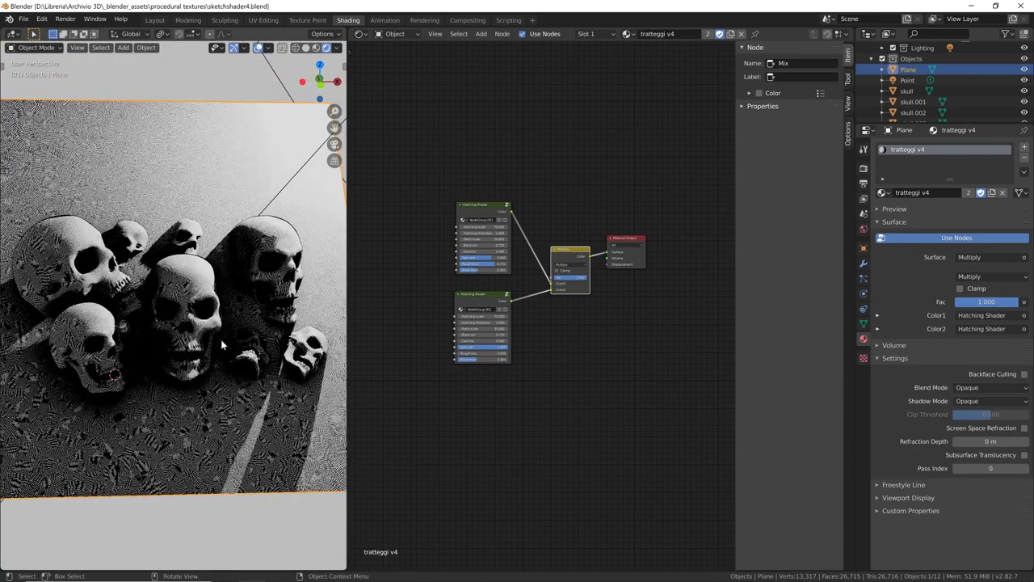
click(122, 326)
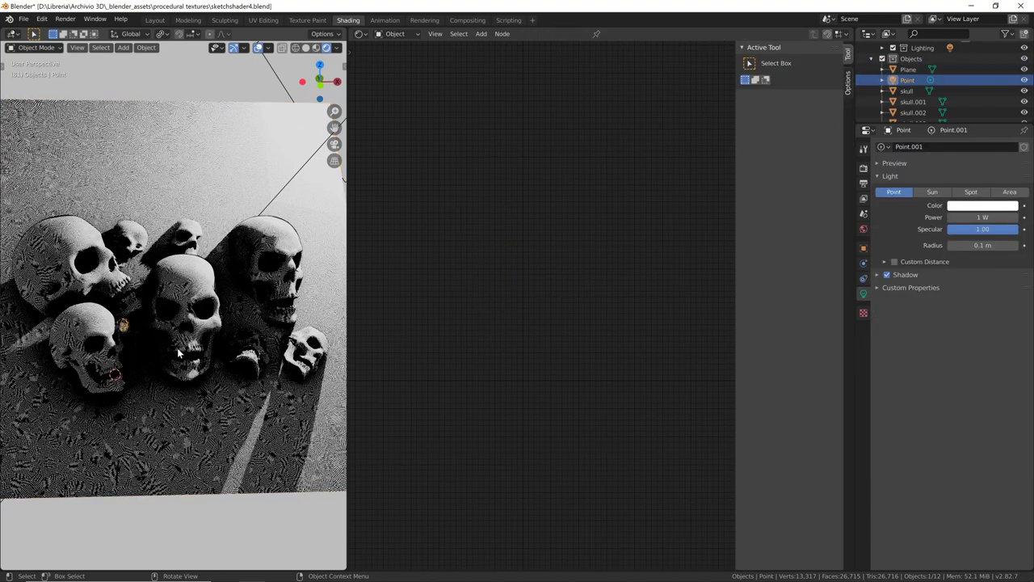
key(g)
click(191, 359)
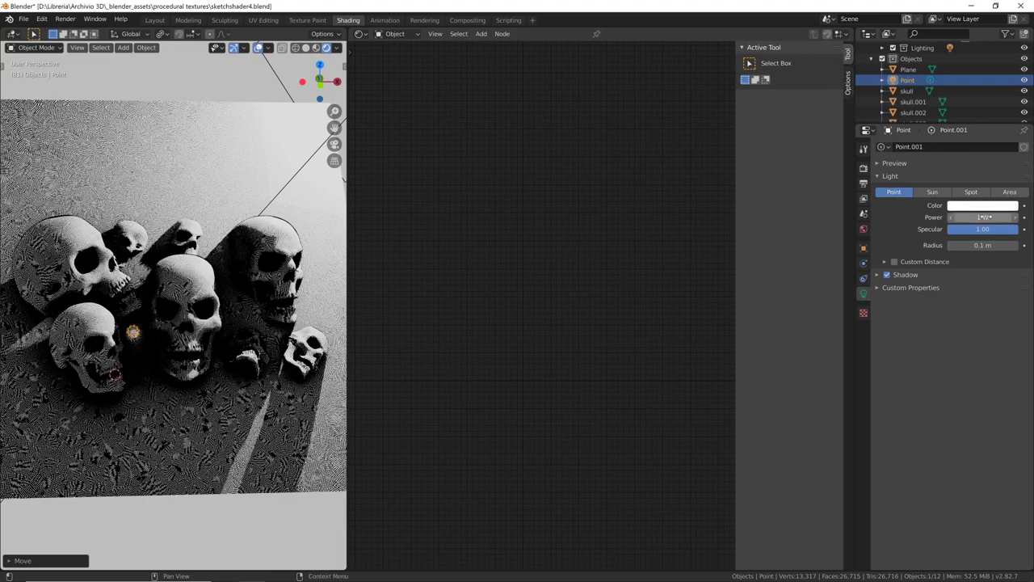
click(983, 217)
text(100)
key(Return)
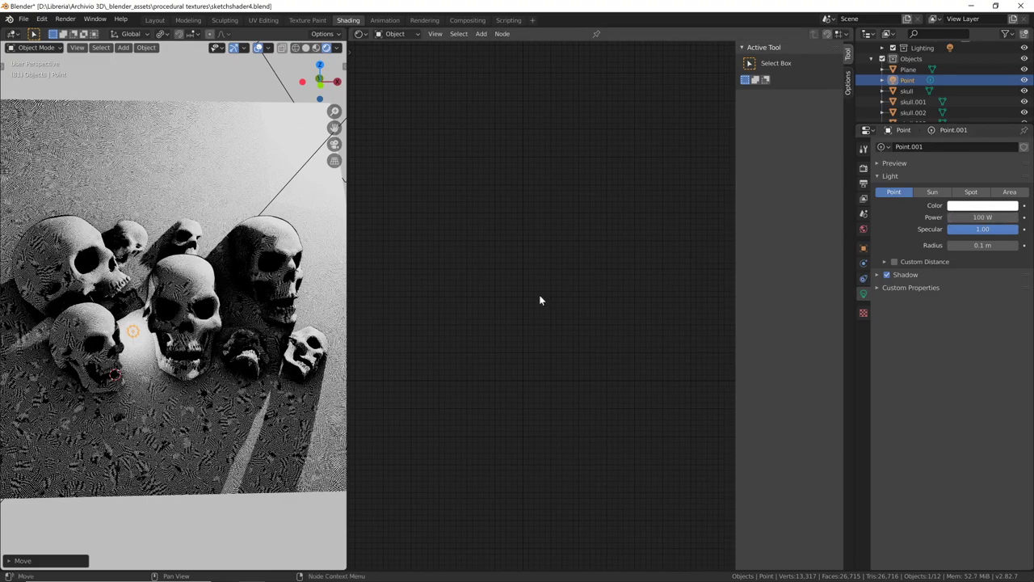
Reposition the point light several times until it sits near the front-left skull
key(g)
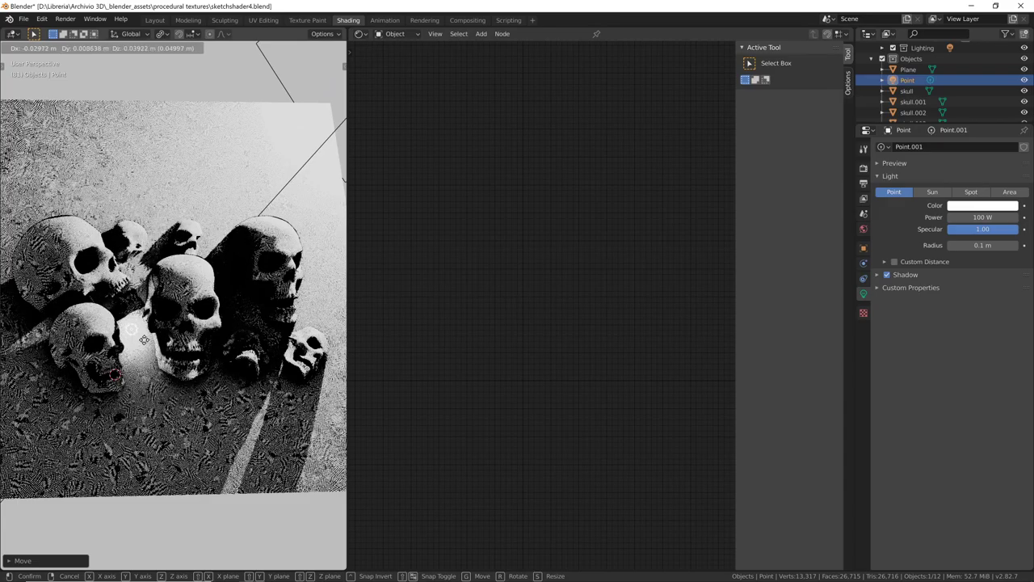
click(134, 332)
mouse_move(166, 346)
ctrl+middle_down()
mouse_move(248, 282)
mouse_move(184, 374)
mouse_move(264, 361)
mouse_move(263, 352)
ctrl+middle_up()
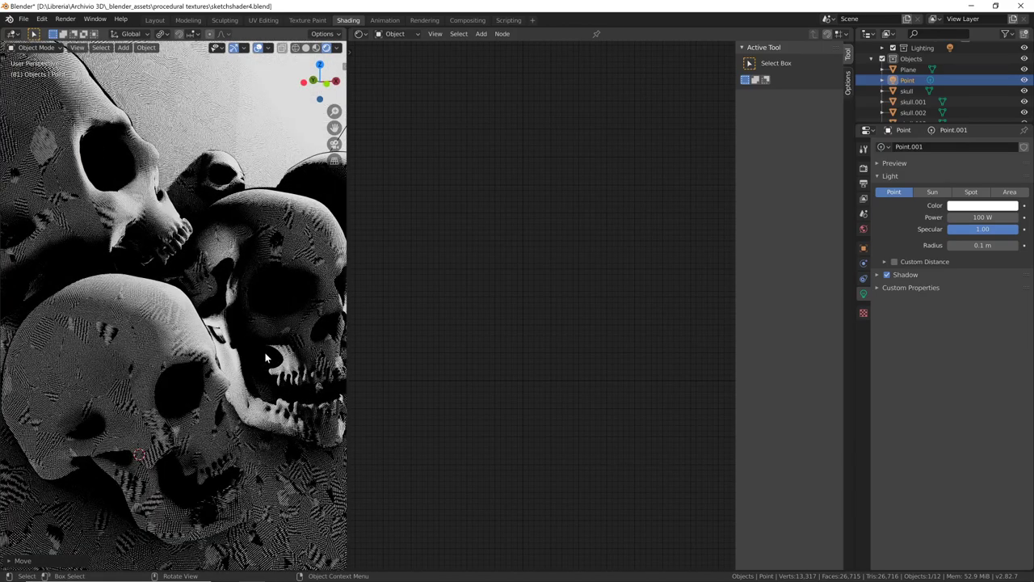
key(g)
click(295, 354)
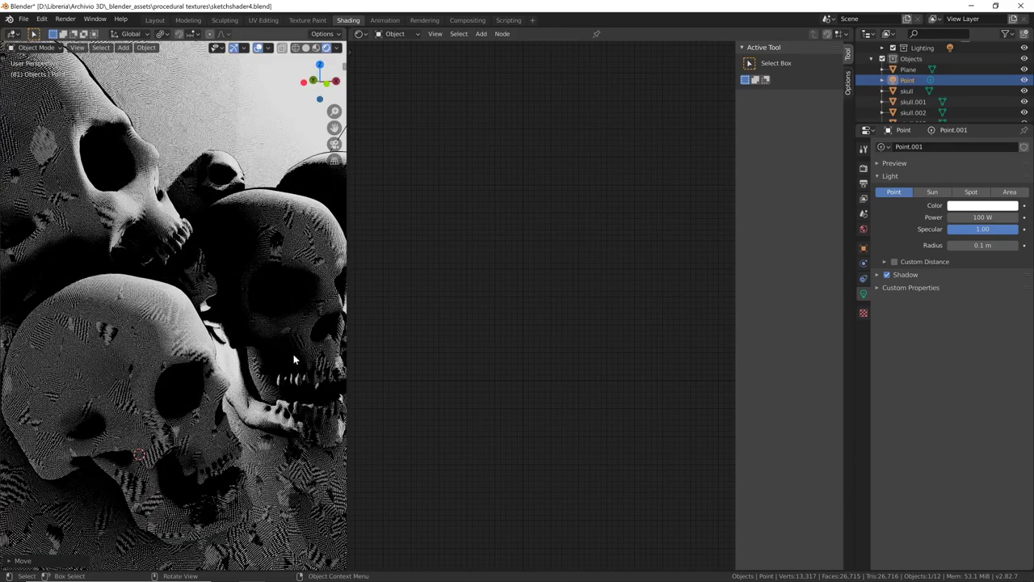
mouse_move(293, 354)
middle_down()
mouse_move(257, 352)
mouse_move(215, 375)
middle_up()
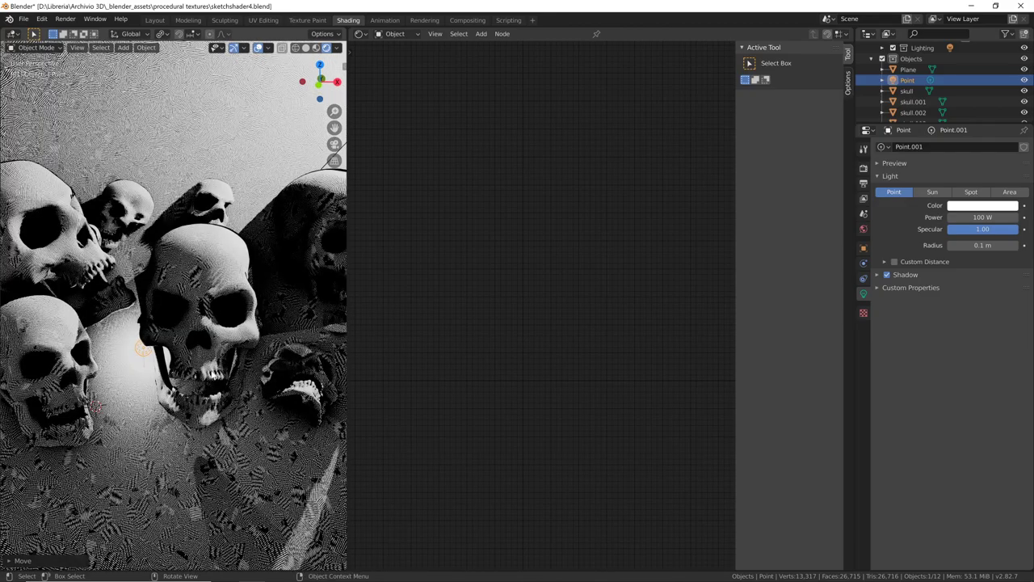
key(g)
key(Return)
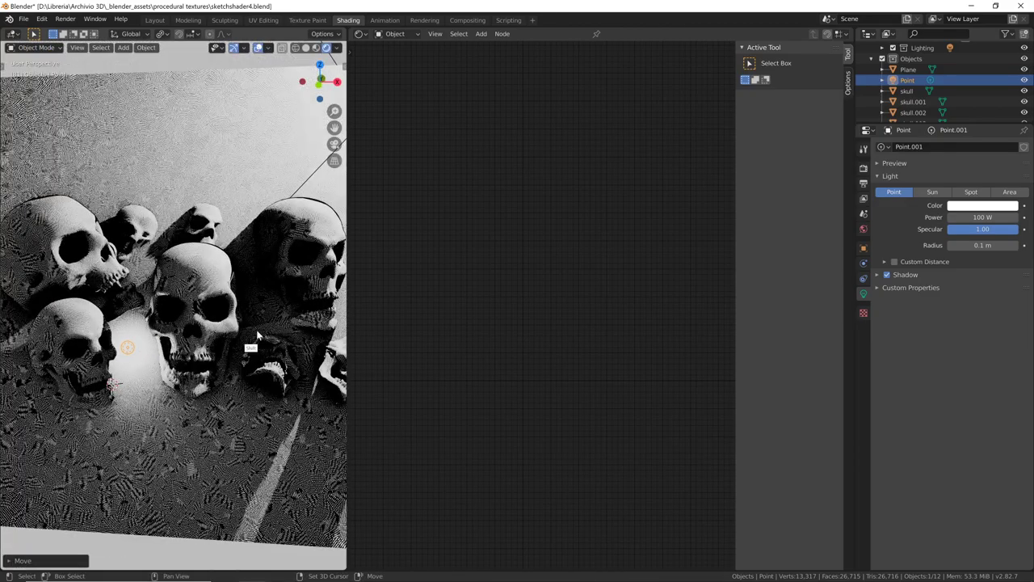
middle_drag(237, 353, 231, 425)
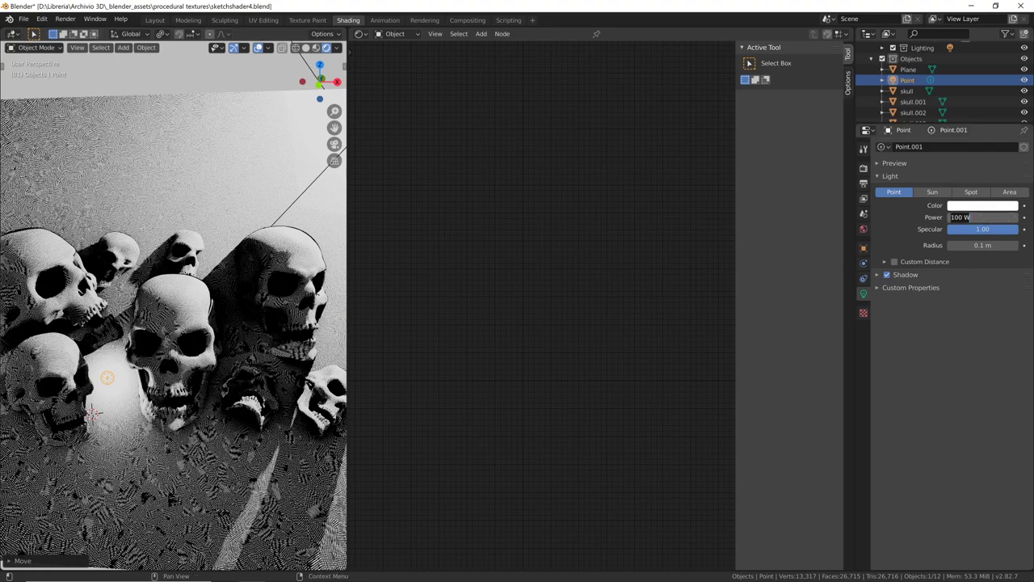
Lower the point light's Power to 50 W and check the softer lighting
drag(990, 217, 986, 218)
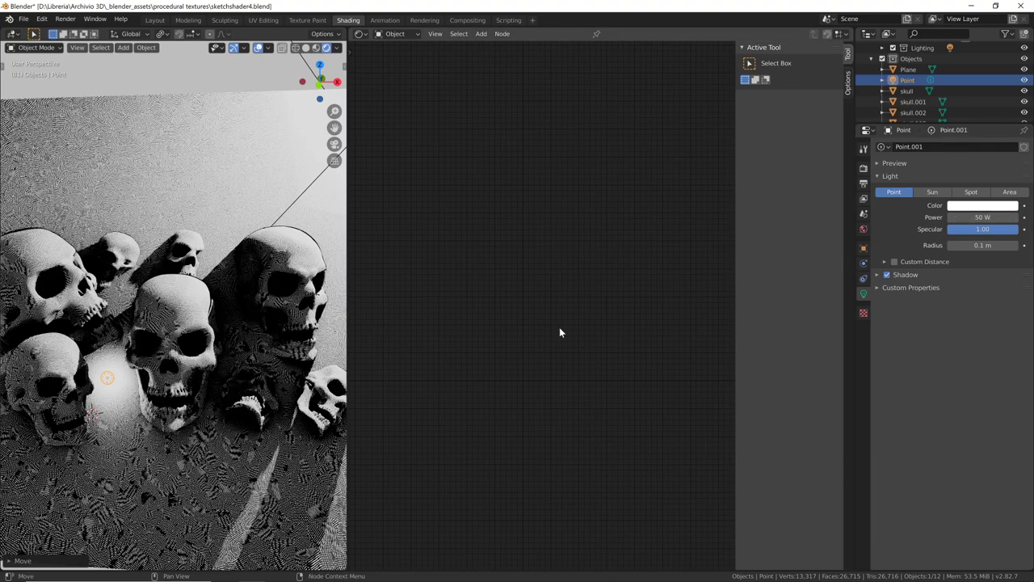
middle_drag(275, 355, 249, 374)
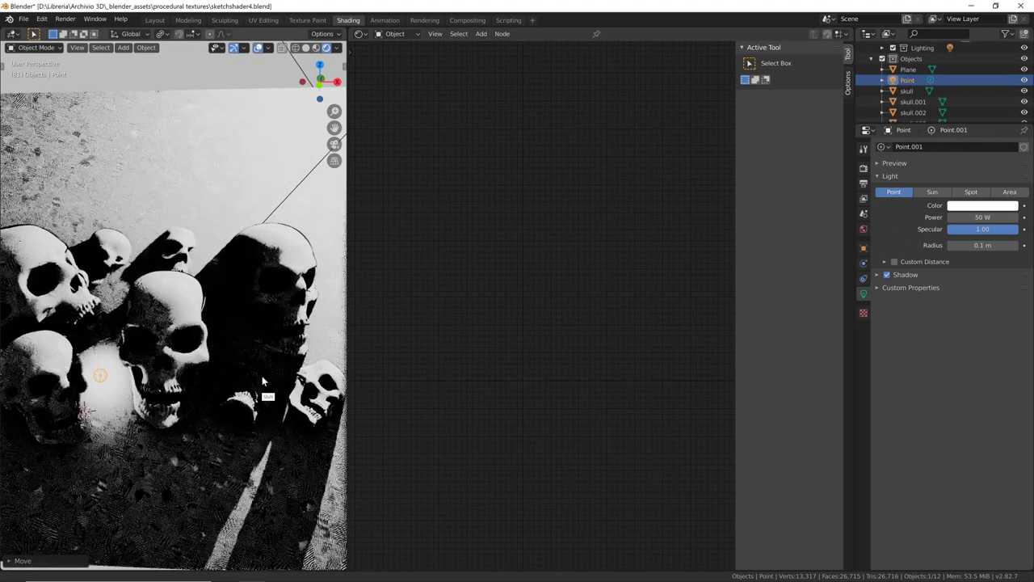
middle_drag(249, 374, 276, 372)
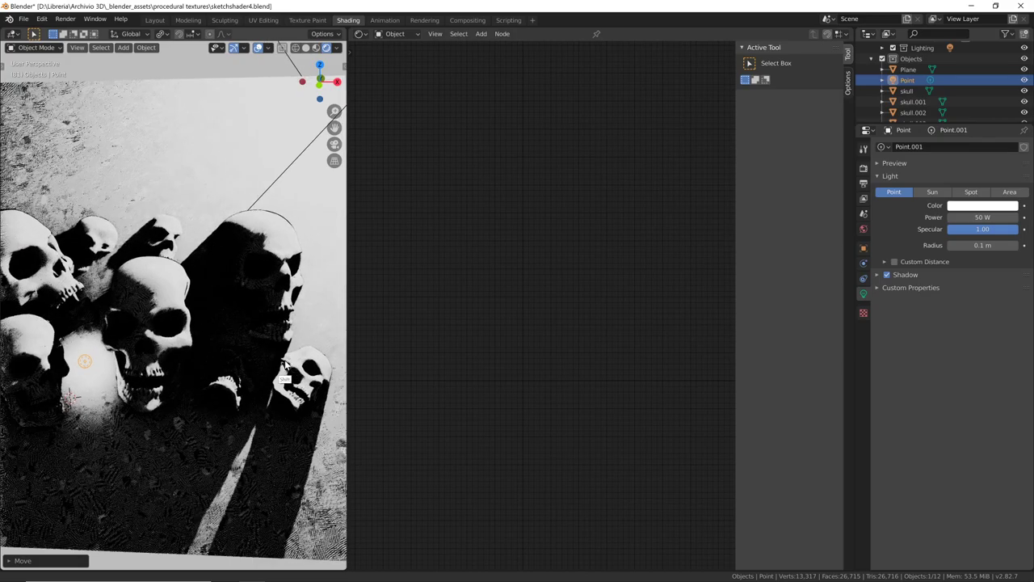
scroll(275, 371, up, 3)
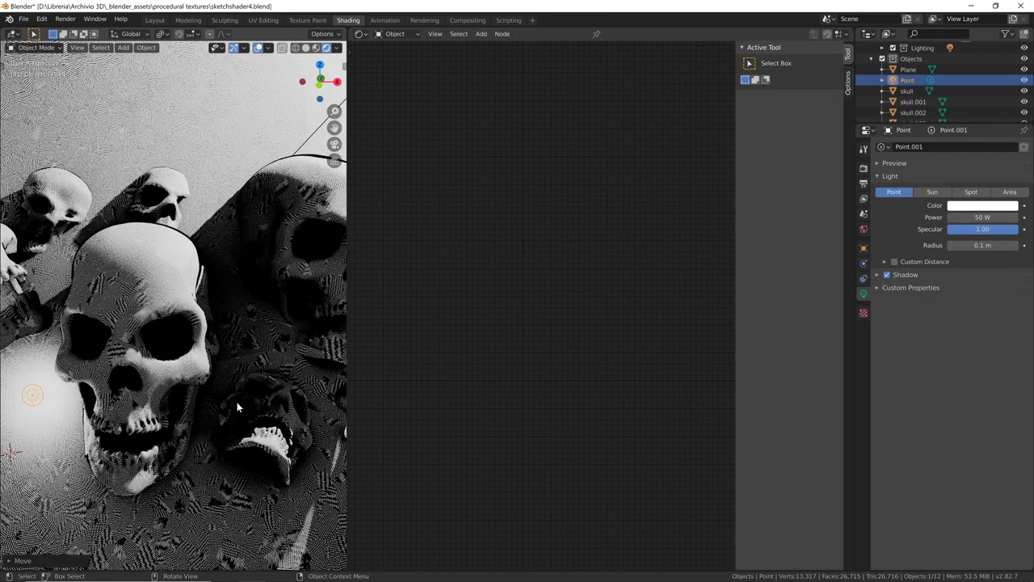
Select skull.001 to show its material, trying and undoing a larger upper hatching scale
click(235, 403)
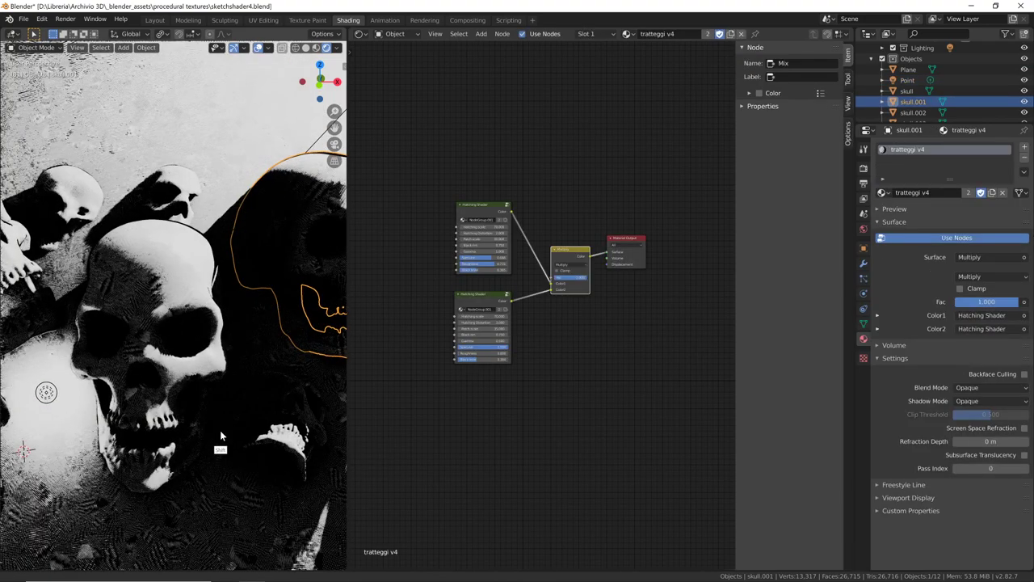
shift+middle_drag(214, 444, 230, 420)
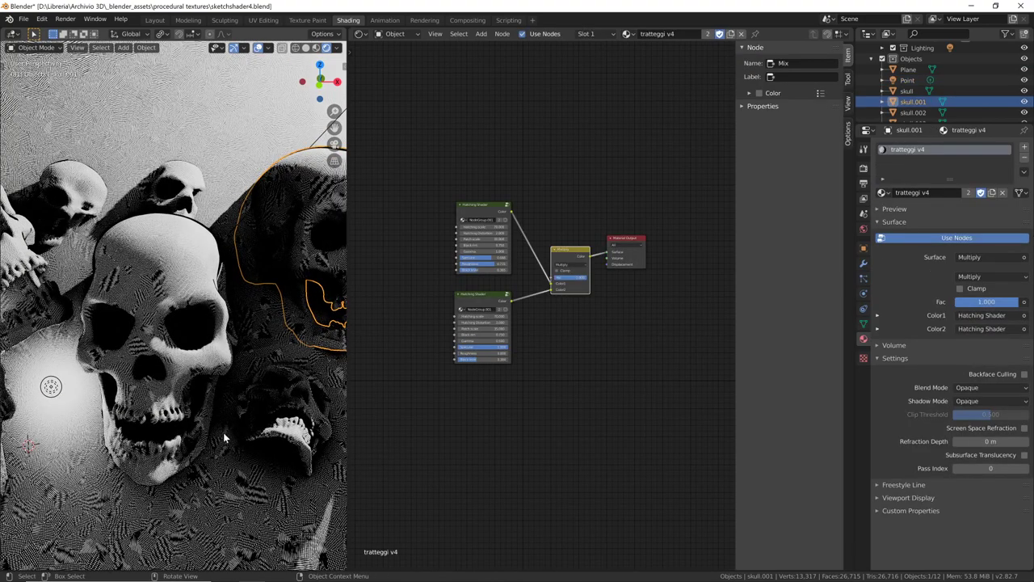
middle_drag(226, 433, 269, 420)
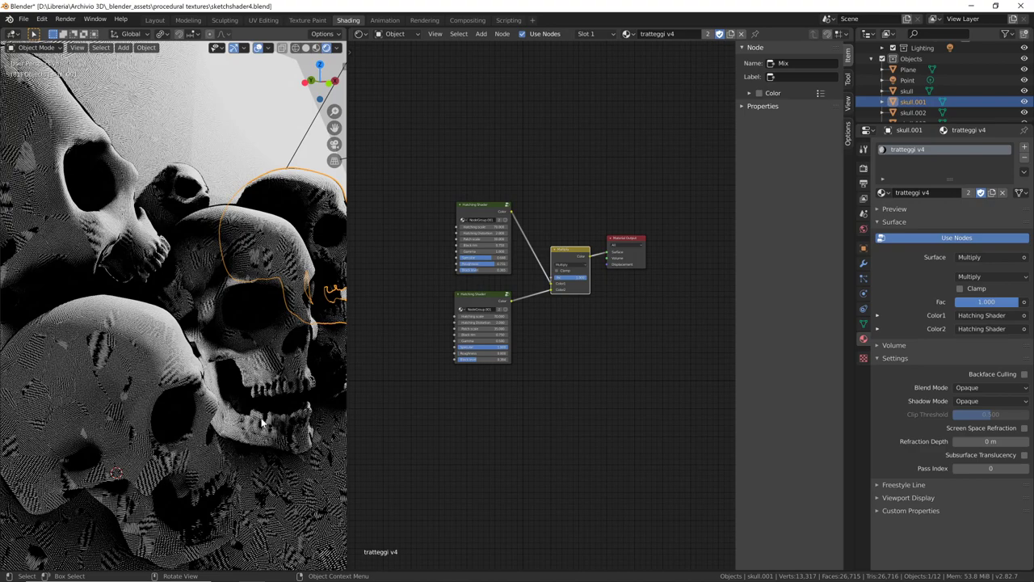
key(Return)
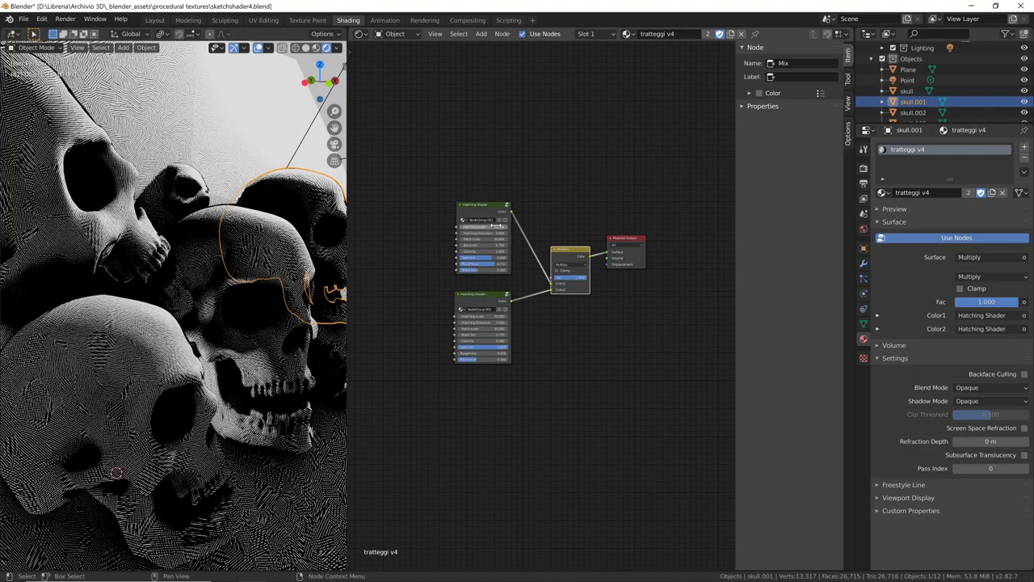
key(ctrl+z)
Set the lower Hatching Shader's Hatching Scale to 50 and inspect the coarser strokes
click(501, 315)
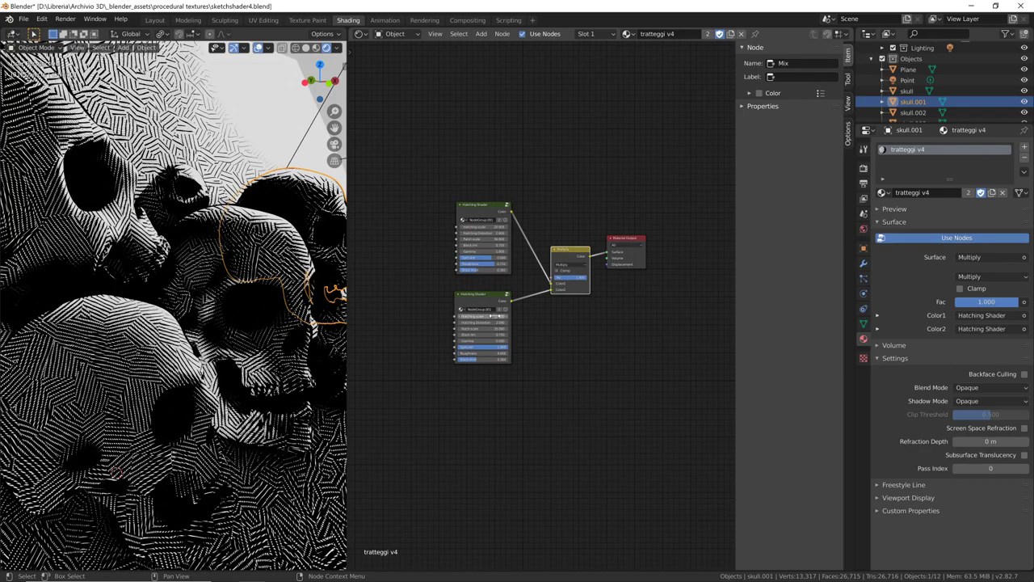
text(50)
key(Return)
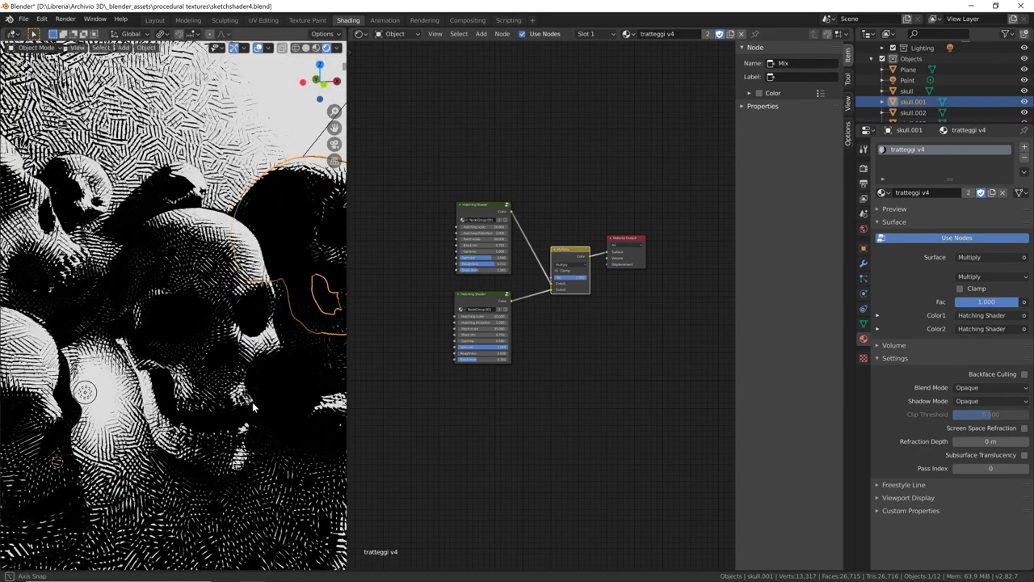
middle_drag(288, 406, 217, 133)
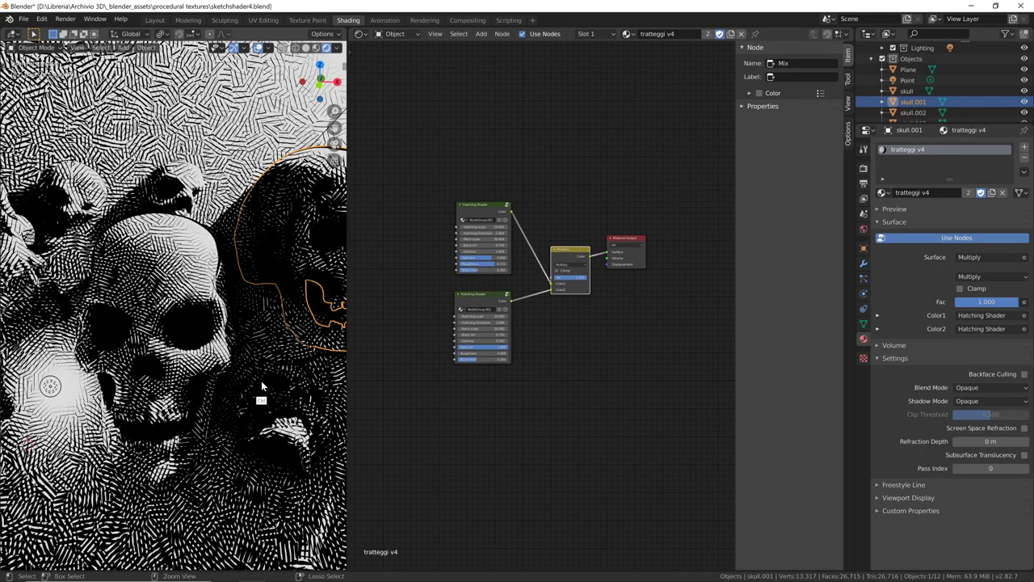
mouse_move(260, 392)
ctrl+middle_down()
mouse_move(251, 382)
mouse_move(224, 403)
mouse_move(259, 424)
mouse_move(208, 404)
mouse_move(215, 422)
mouse_move(179, 422)
mouse_move(263, 363)
mouse_move(256, 369)
mouse_move(260, 350)
mouse_move(226, 323)
mouse_move(233, 424)
mouse_move(253, 378)
mouse_move(234, 393)
mouse_move(258, 371)
mouse_move(253, 388)
ctrl+middle_up()
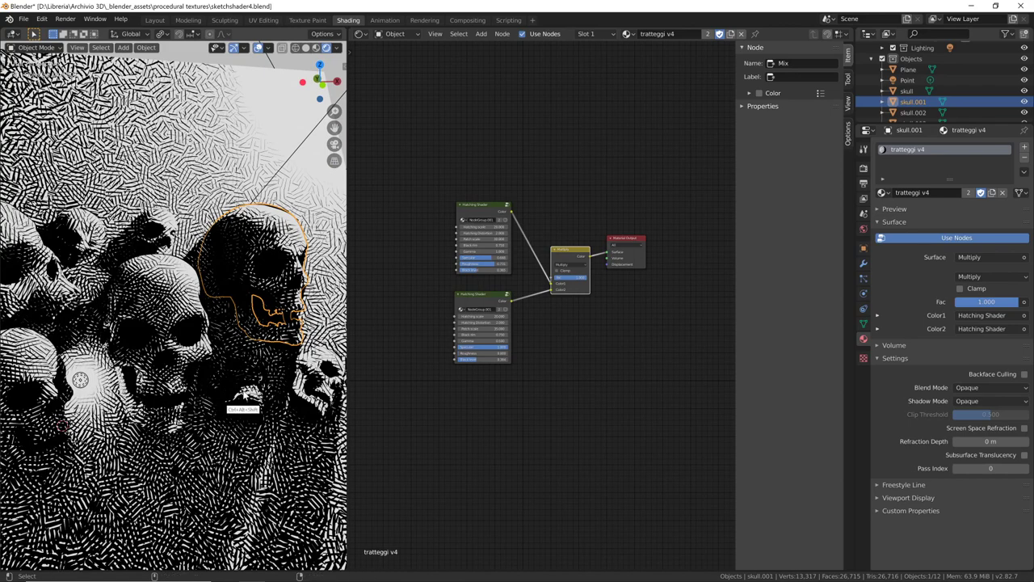
Zoom into the node graph and nudge both Hatching Shader nodes into place
scroll(532, 377, up, 2)
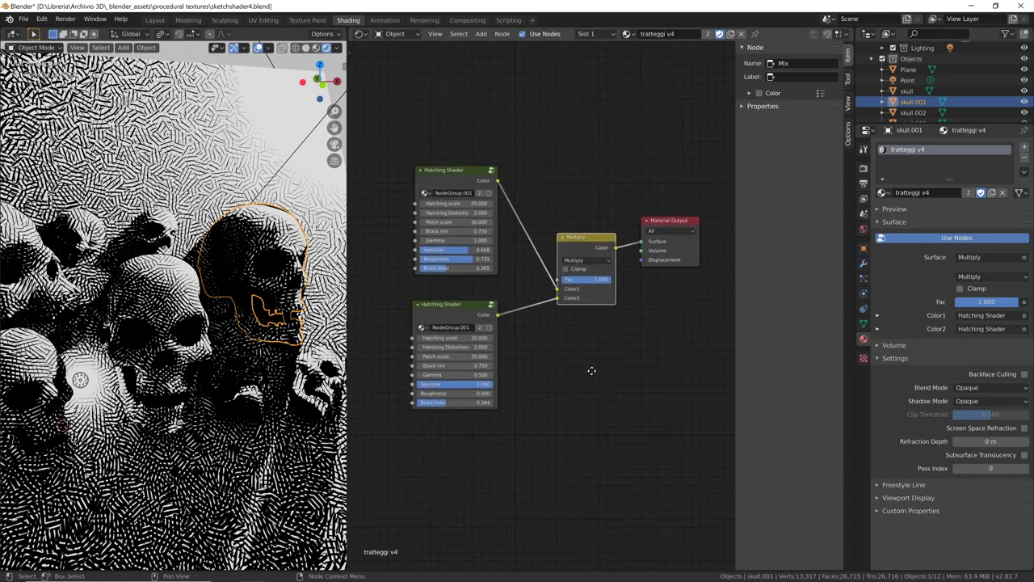
middle_drag(590, 369, 589, 376)
scroll(265, 424, up, 1)
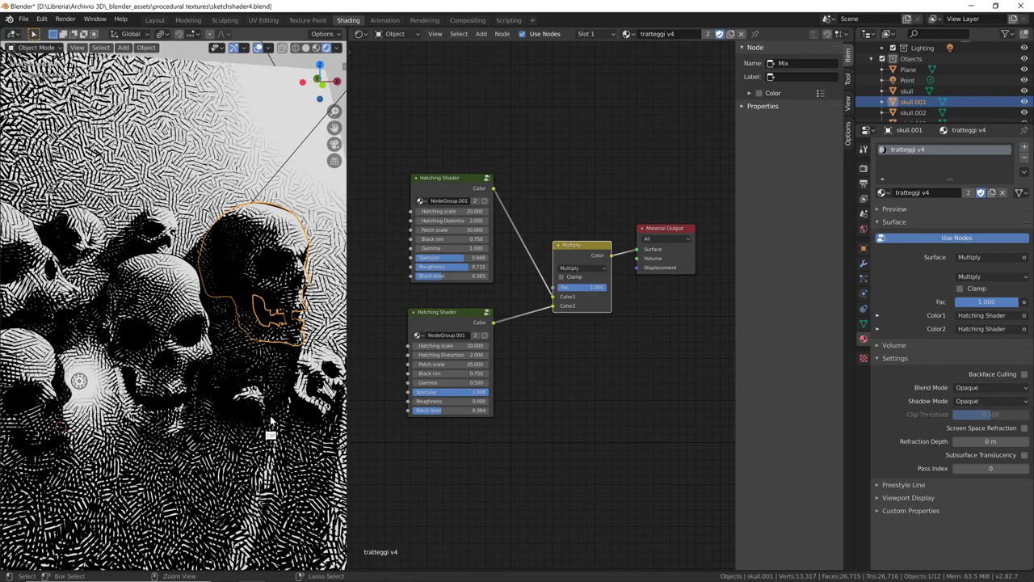
scroll(287, 428, up, 1)
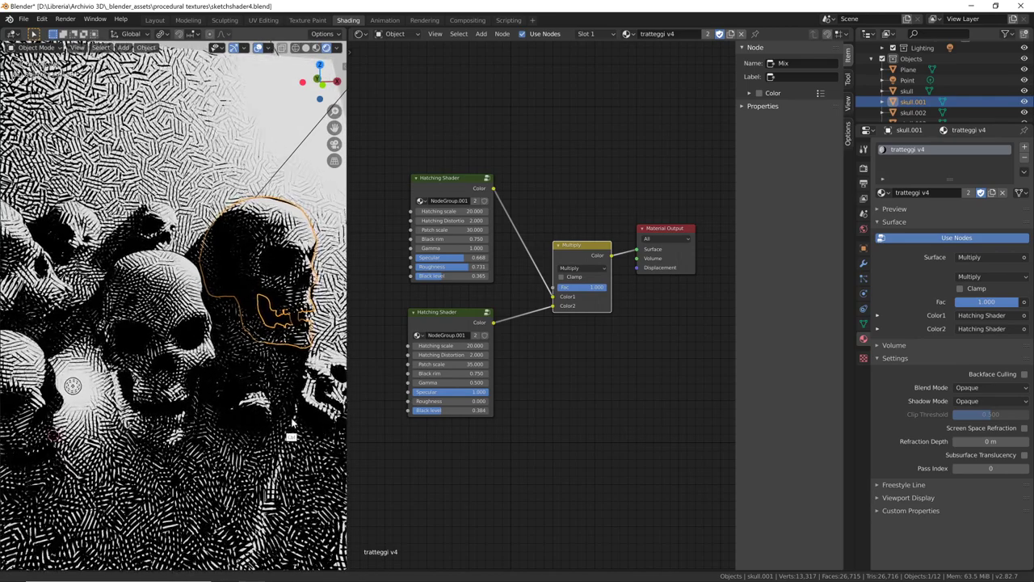
drag(480, 311, 476, 326)
drag(466, 235, 452, 232)
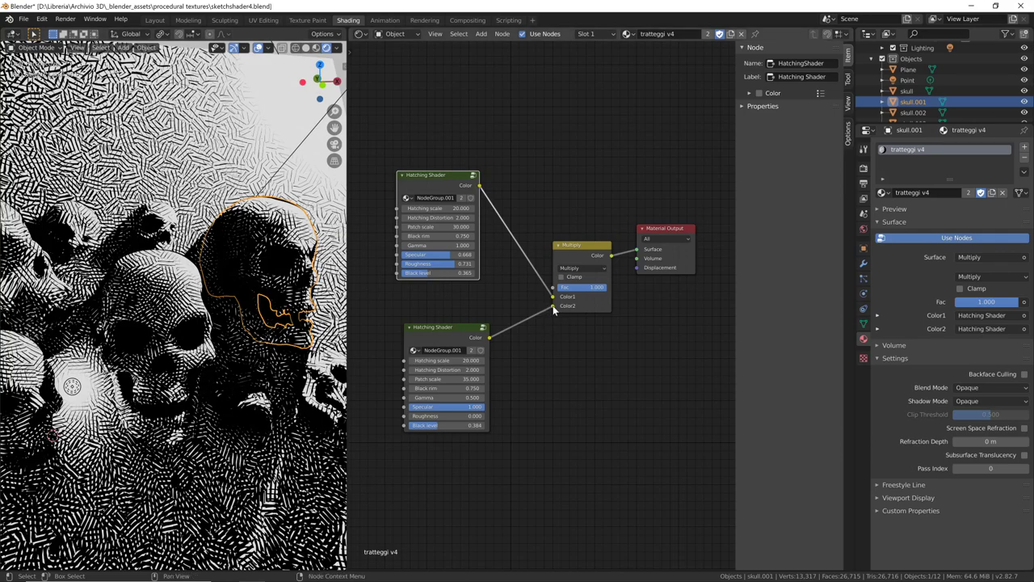
Preview the lower hatching layer alone on Multiply, then reconnect the upper layer too
drag(553, 307, 542, 332)
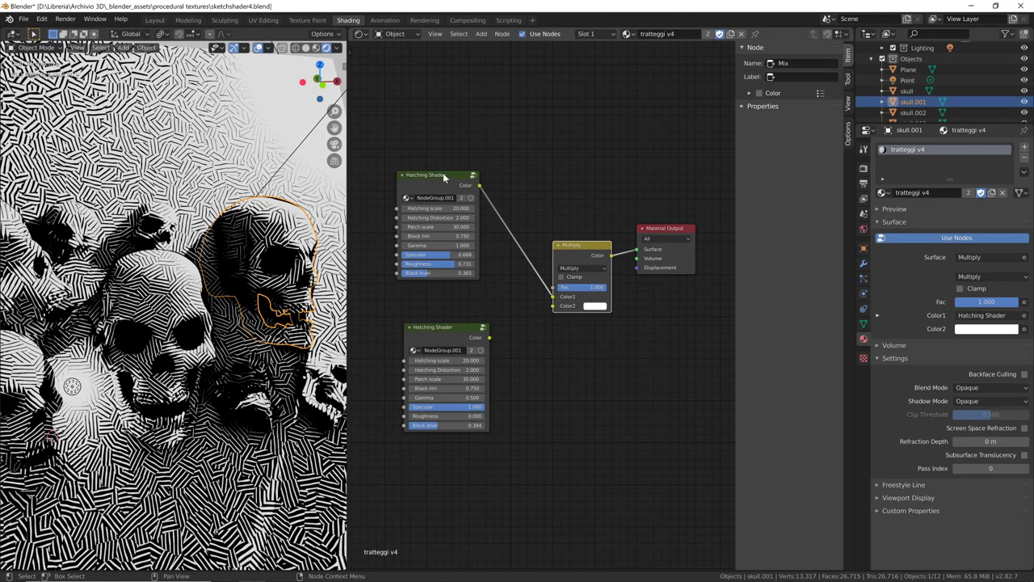
middle_drag(242, 436, 236, 443)
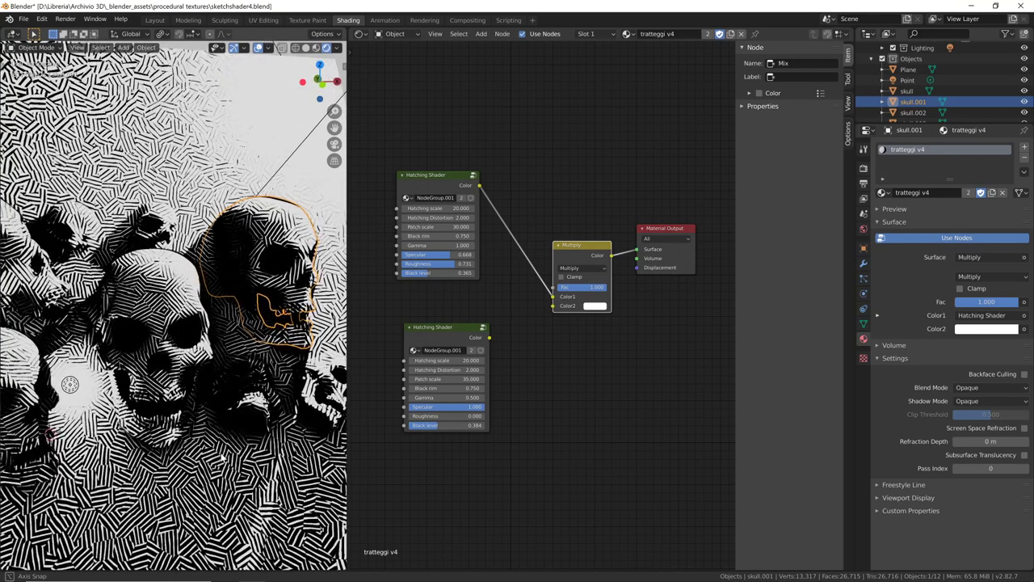
middle_drag(243, 417, 250, 408)
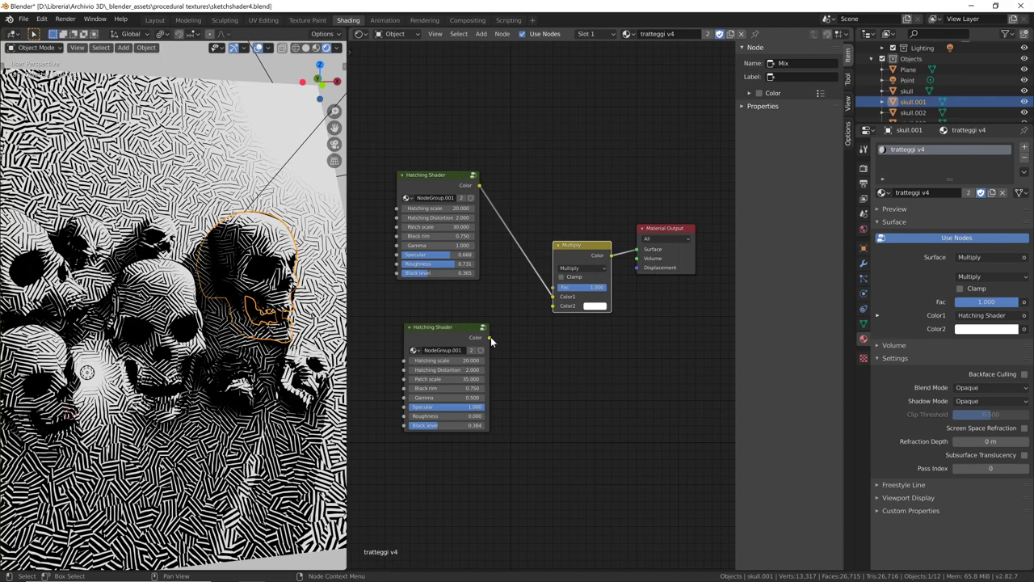
mouse_move(489, 337)
mouse_down()
mouse_move(552, 306)
mouse_move(517, 315)
mouse_up()
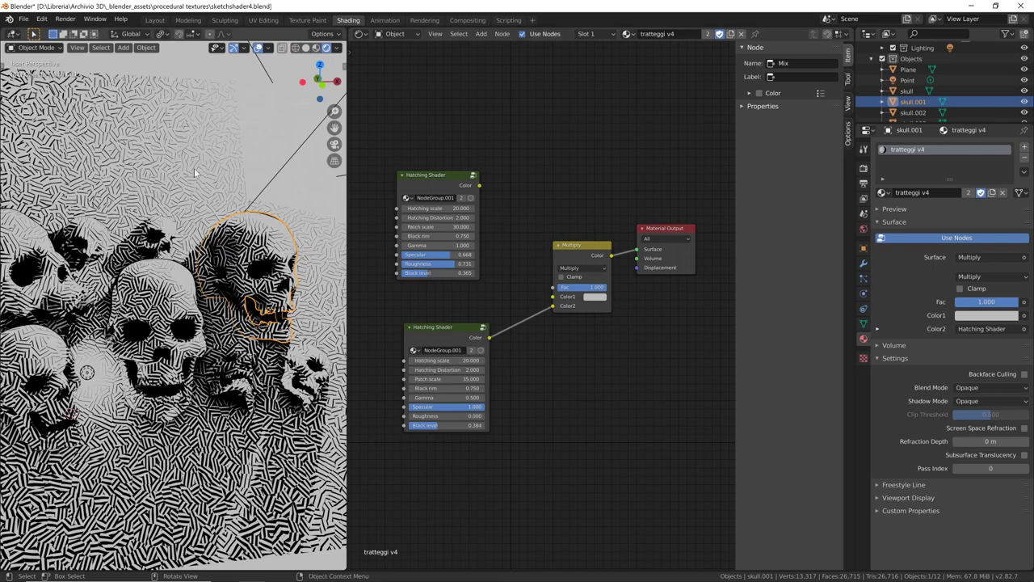
mouse_move(479, 184)
mouse_down()
mouse_move(554, 276)
mouse_move(553, 297)
mouse_up()
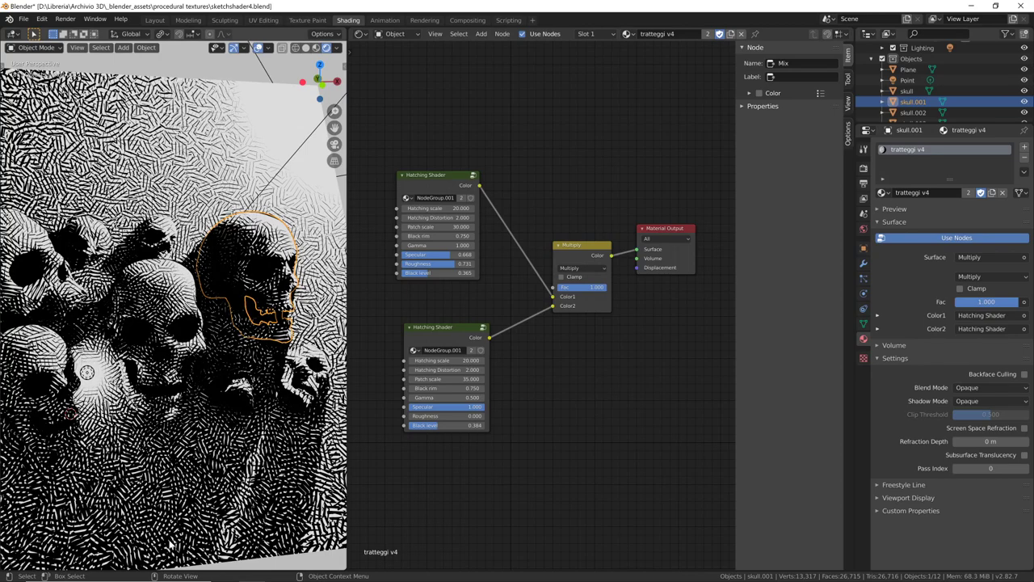
click(442, 360)
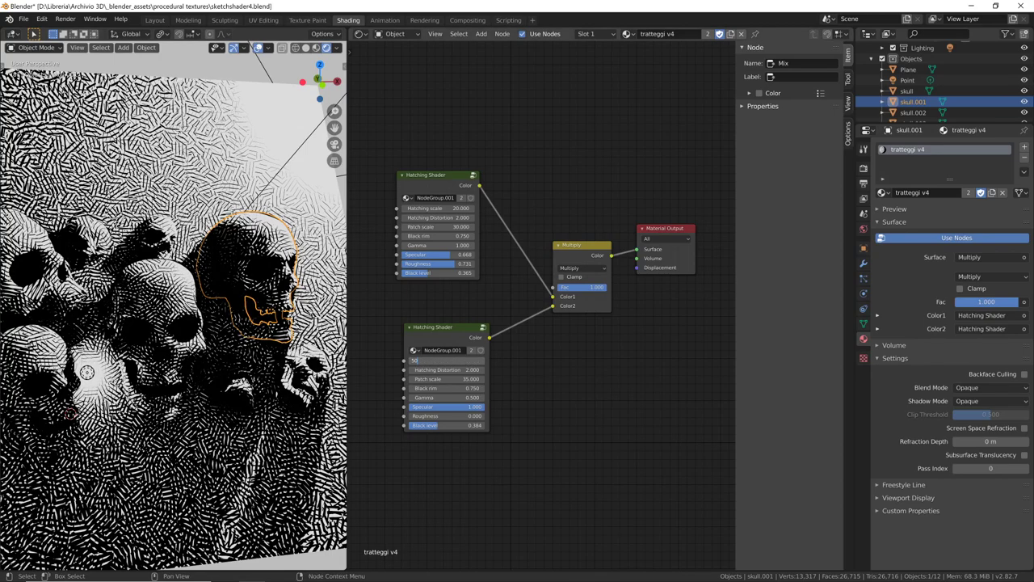
Set the Hatching scale of both Hatching Shader nodes to 30
key(Return)
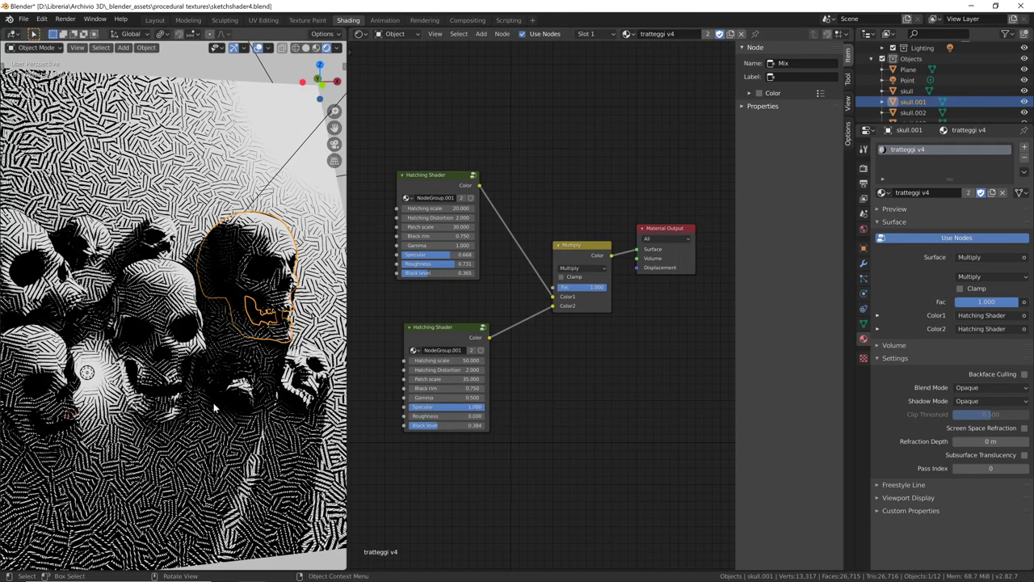
ctrl+middle_drag(223, 313, 181, 336)
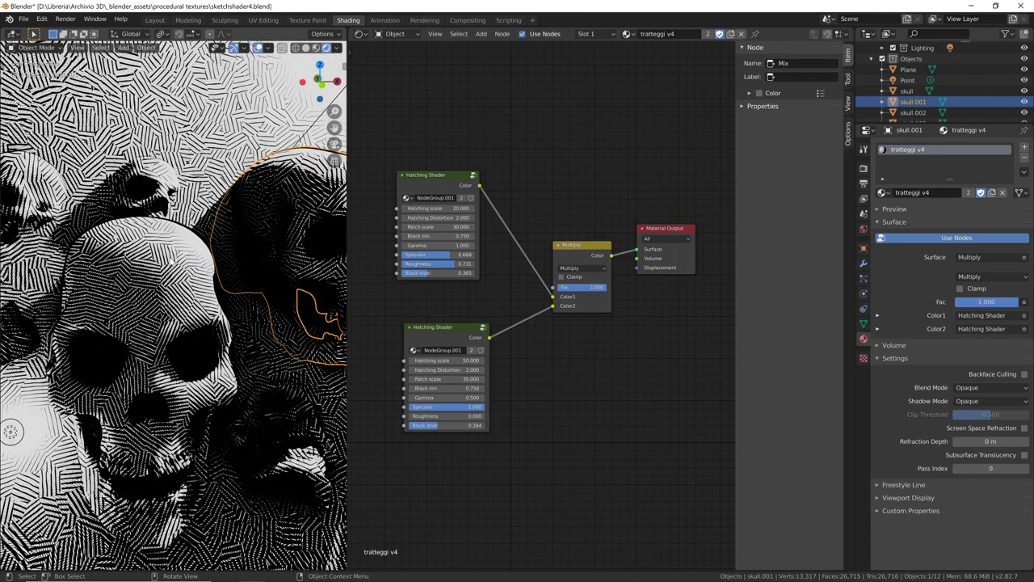
click(437, 208)
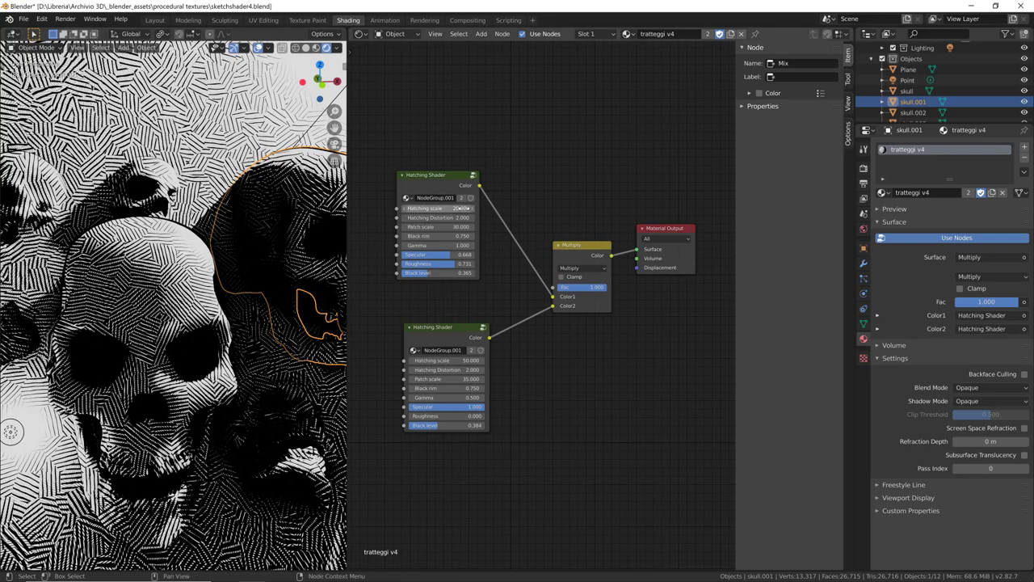
text(50)
key(Return)
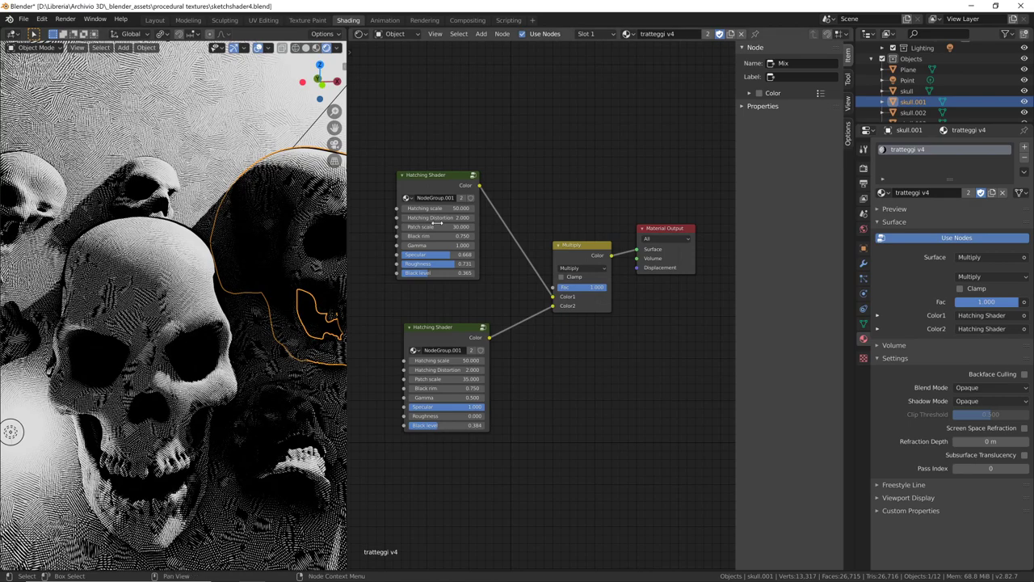
click(436, 208)
mouse_move(444, 360)
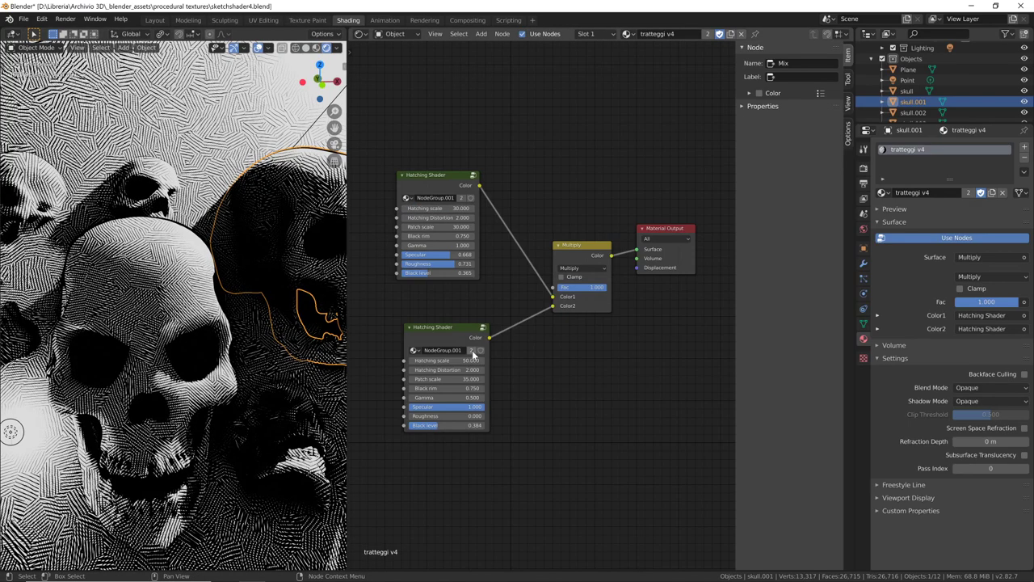
text(30)
key(Return)
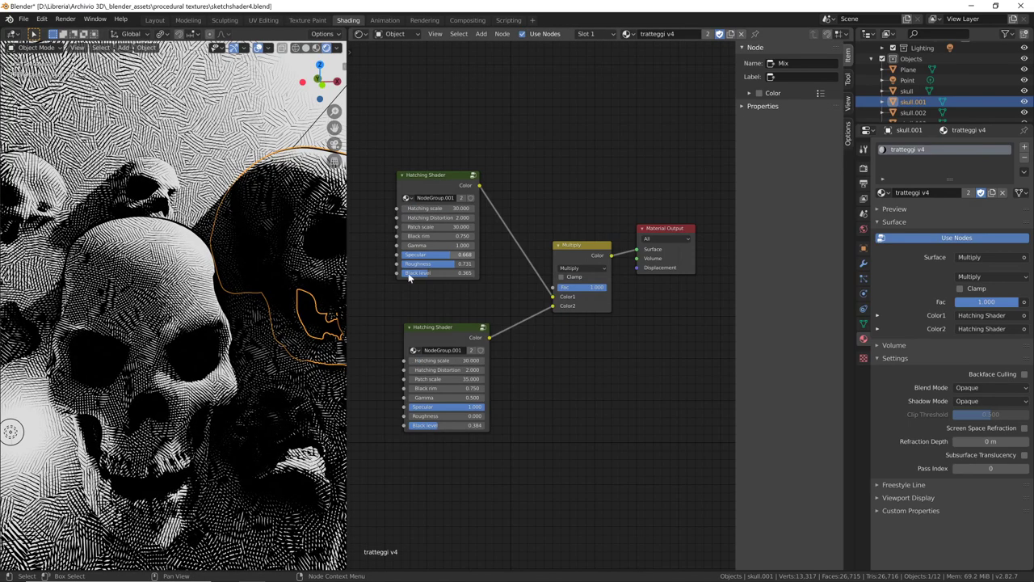
mouse_move(300, 423)
ctrl+middle_down()
mouse_move(269, 426)
mouse_move(267, 442)
ctrl+middle_up()
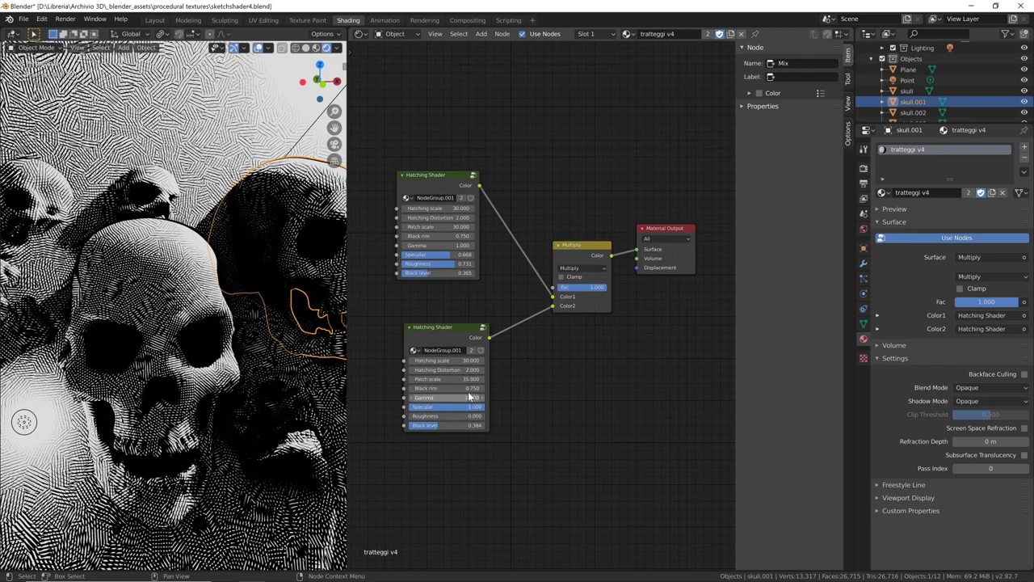
Settle the lower Hatching Shader's Gamma at 0.500, then unplug it from Multiply Color2
drag(470, 395, 436, 396)
key(ctrl+c)
key(ctrl+v)
key(Return)
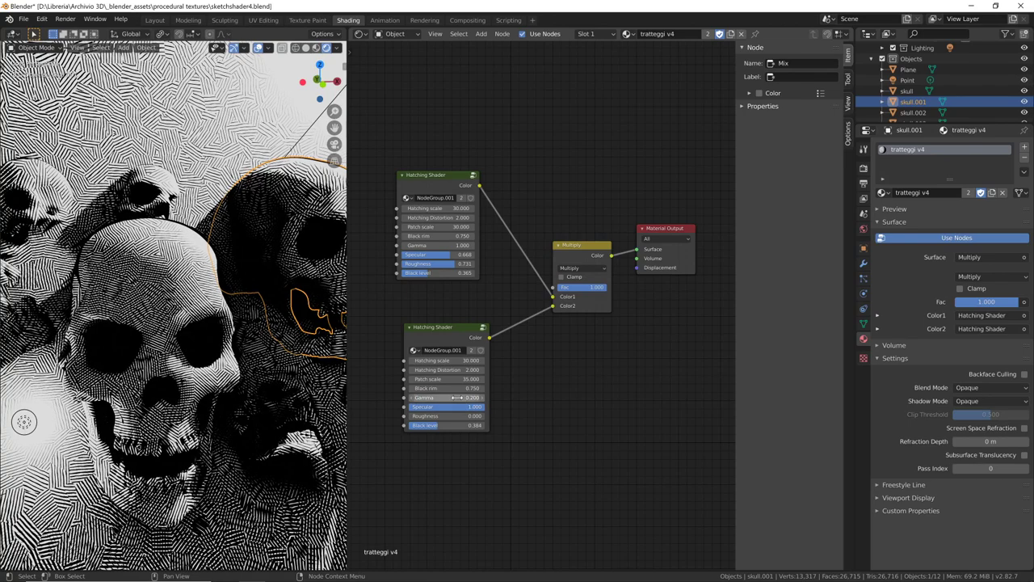
drag(456, 397, 428, 398)
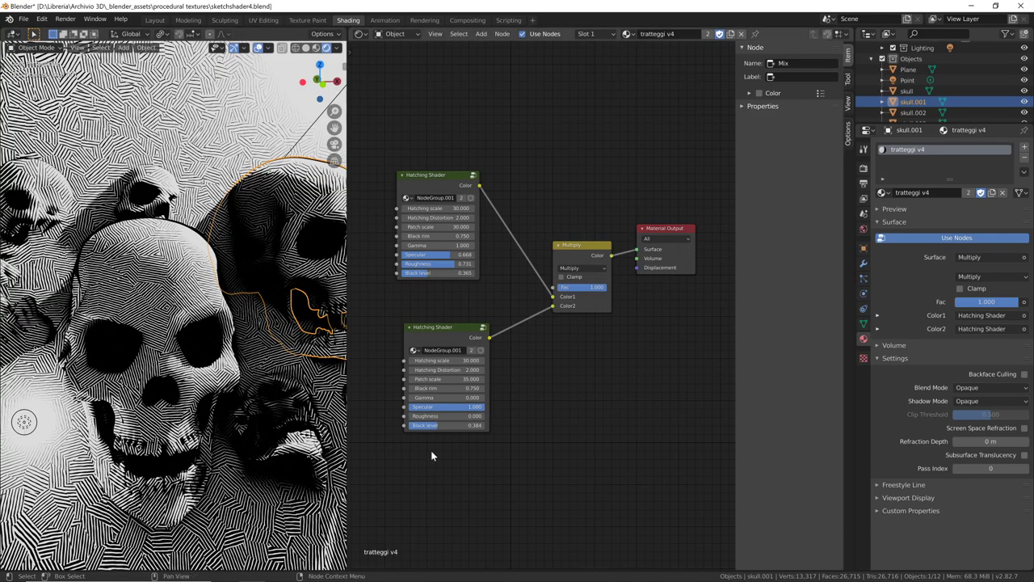
drag(458, 397, 467, 398)
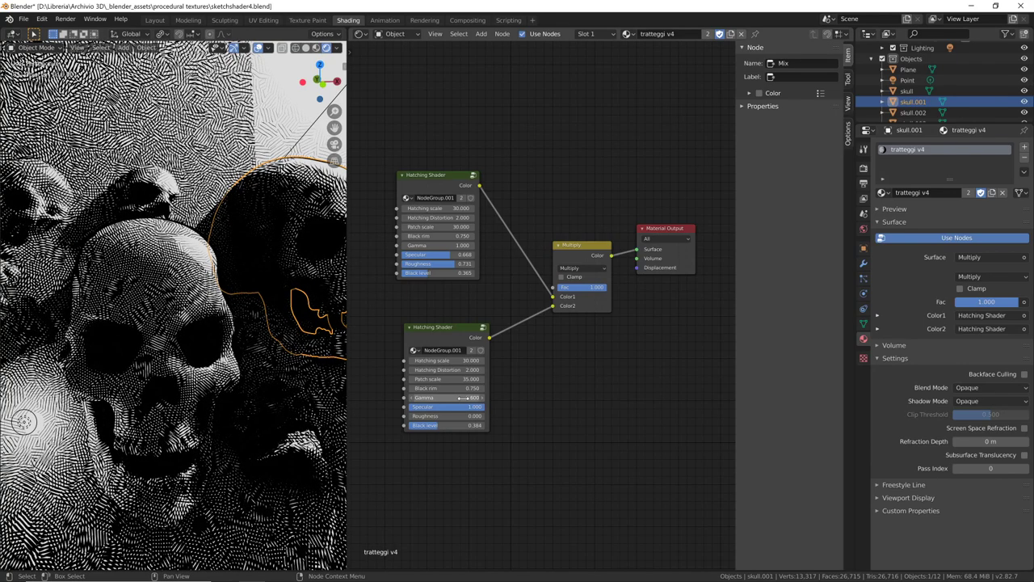
drag(467, 397, 470, 397)
key(BackSpace)
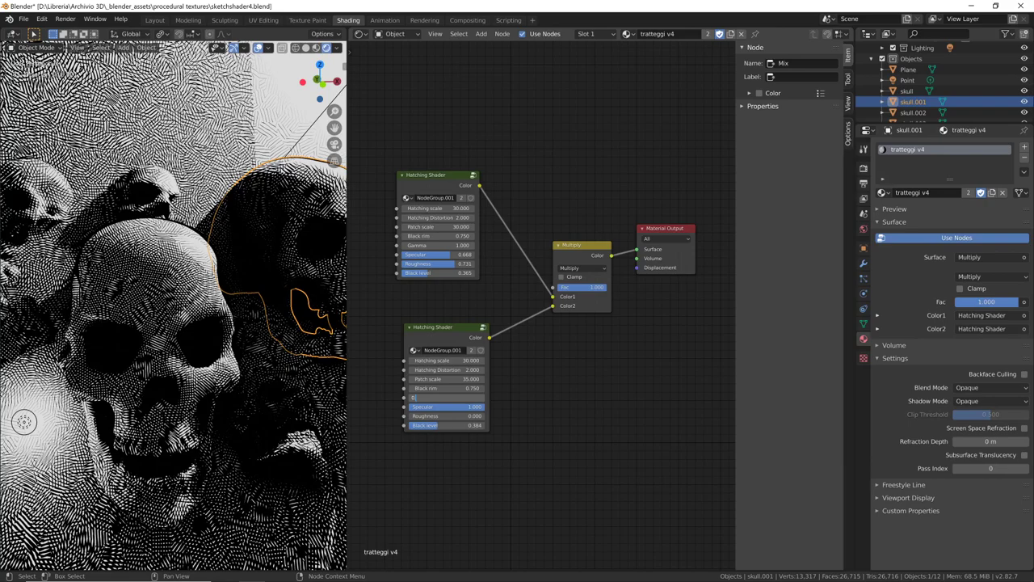
text(.5)
key(Return)
middle_drag(267, 424, 251, 436)
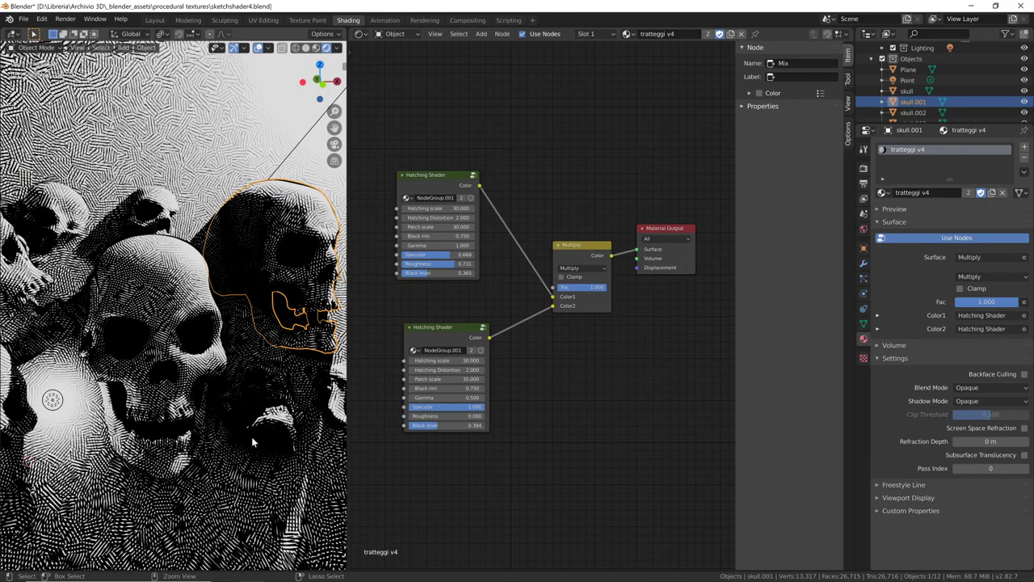
drag(552, 305, 542, 324)
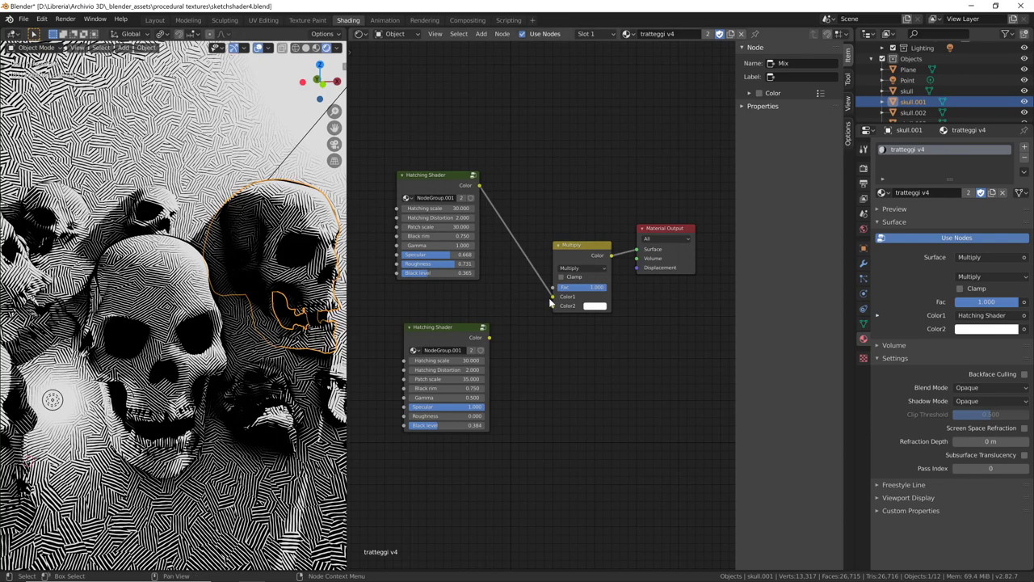
Preview the lower Hatching Shader alone and set its Gamma to 0.200
mouse_move(553, 296)
mouse_down()
mouse_move(495, 334)
mouse_move(552, 305)
mouse_up()
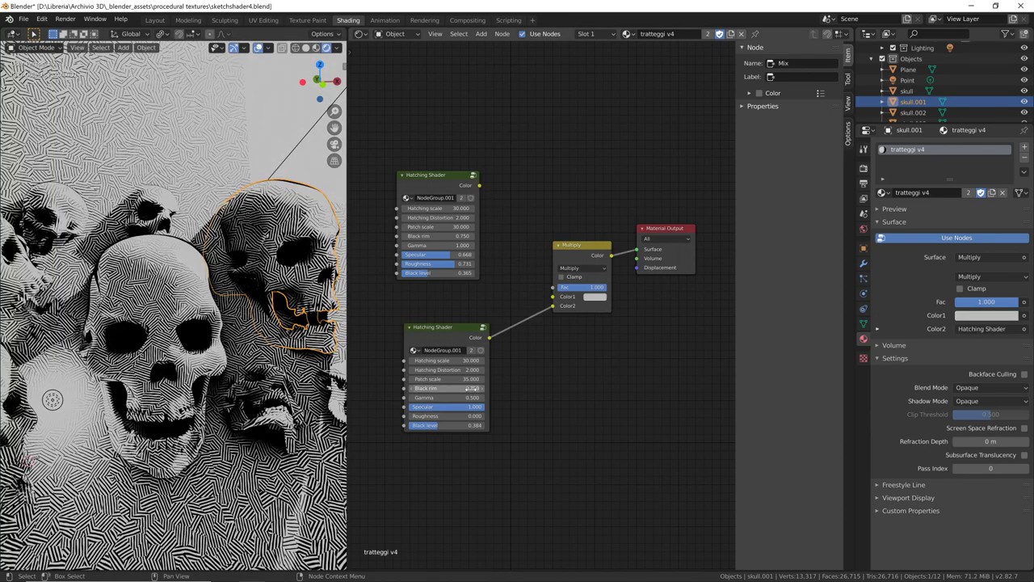
key(Return)
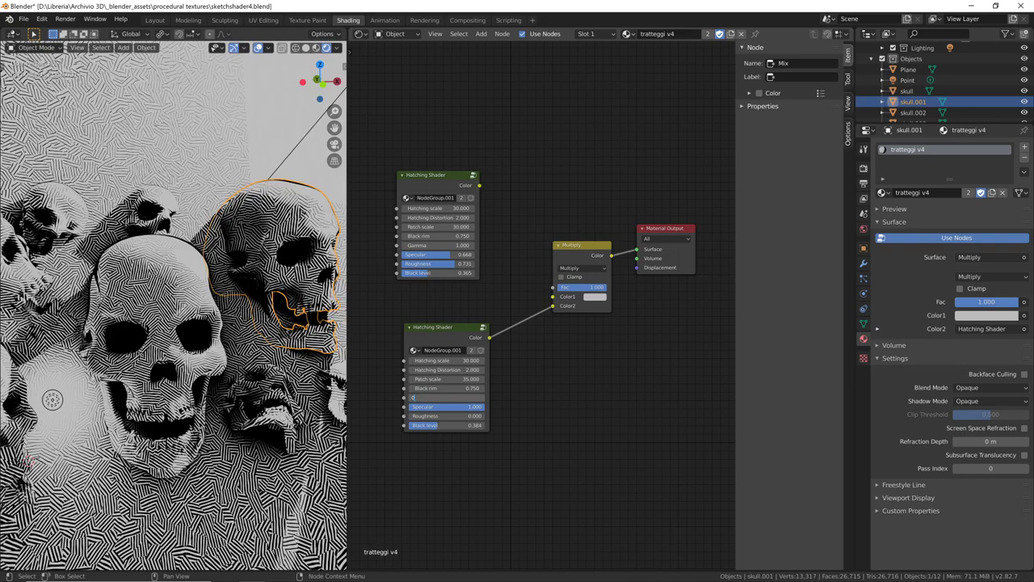
text(.2)
key(Return)
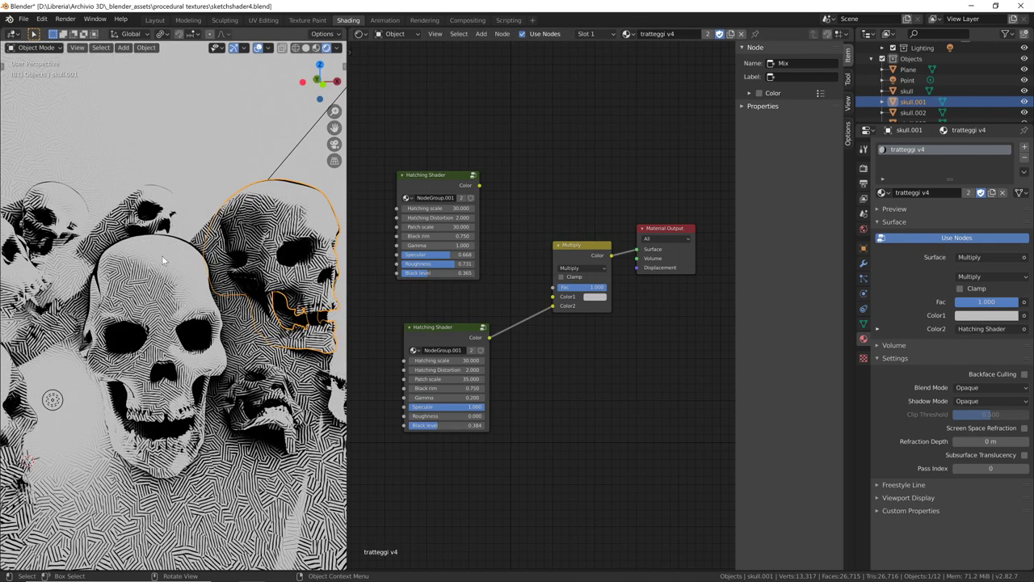
Reconnect the lower layer to Multiply Color2 briefly, then unplug it, leaving only the upper layer
mouse_move(480, 186)
mouse_down()
mouse_move(552, 296)
mouse_move(533, 353)
mouse_up()
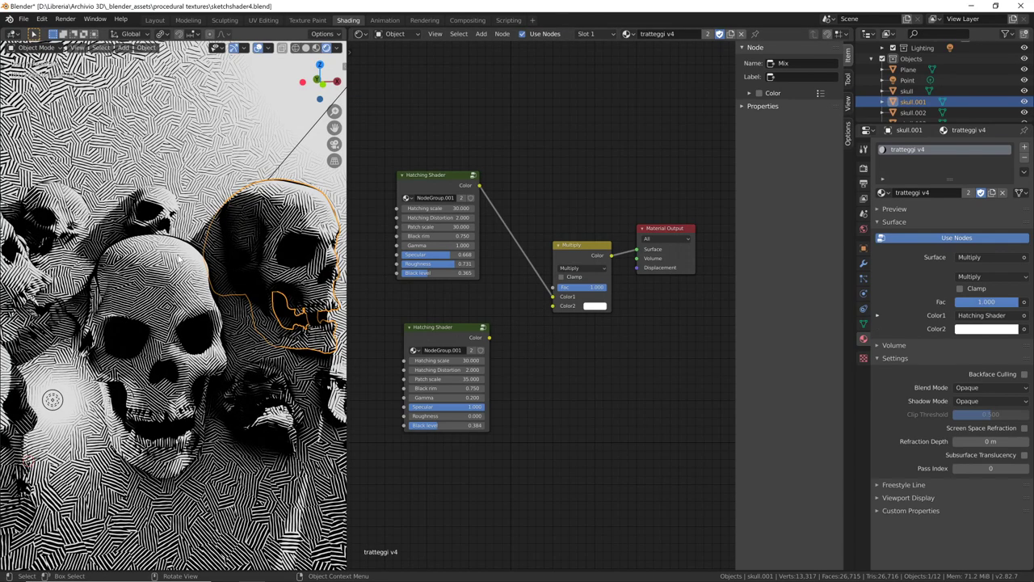
drag(488, 337, 552, 306)
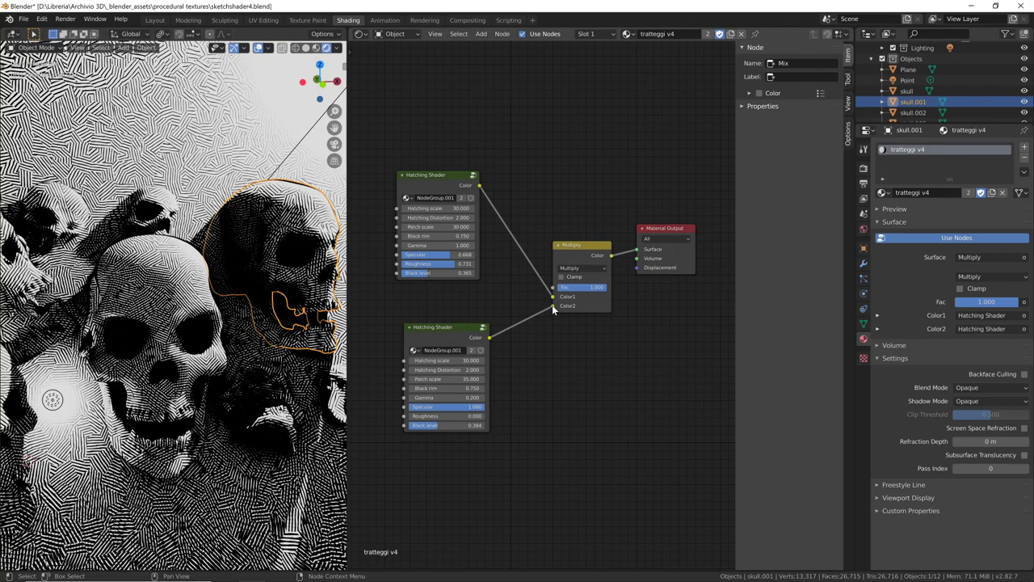
drag(552, 306, 534, 341)
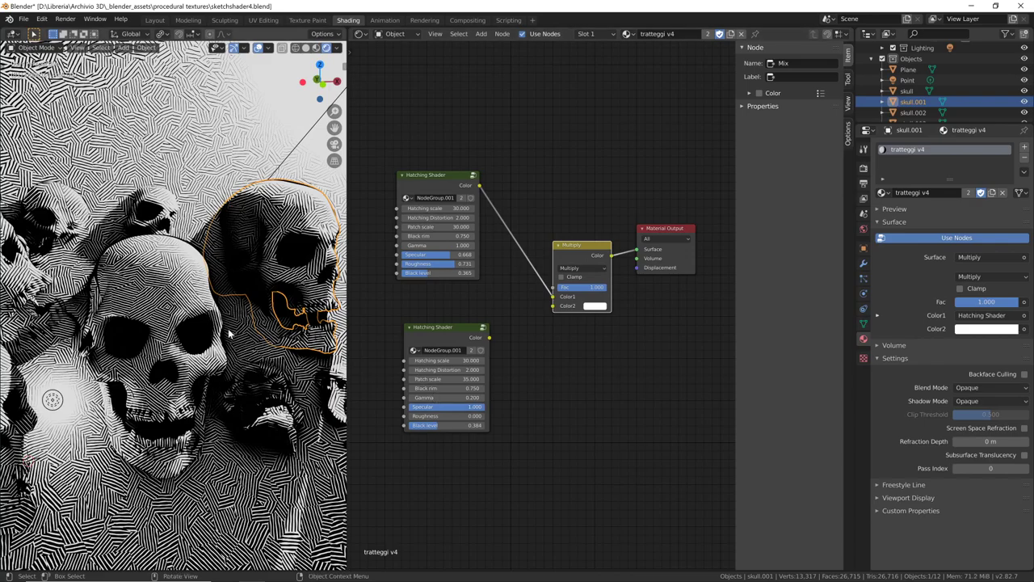
click(427, 179)
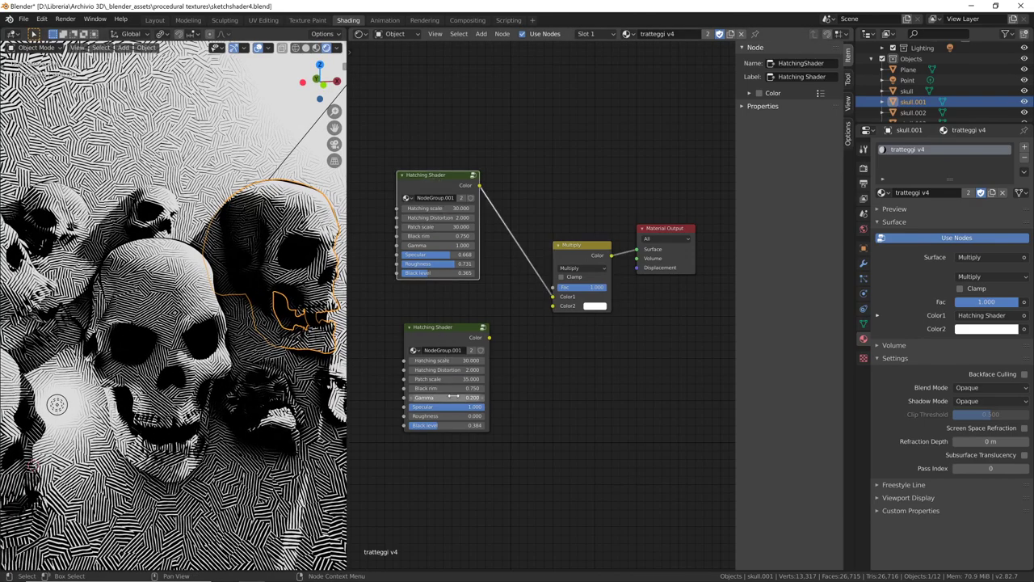
Enter the Hatching Shader group and rearrange the Shader to RGB, Multiply and ColorRamp nodes
key(Tab)
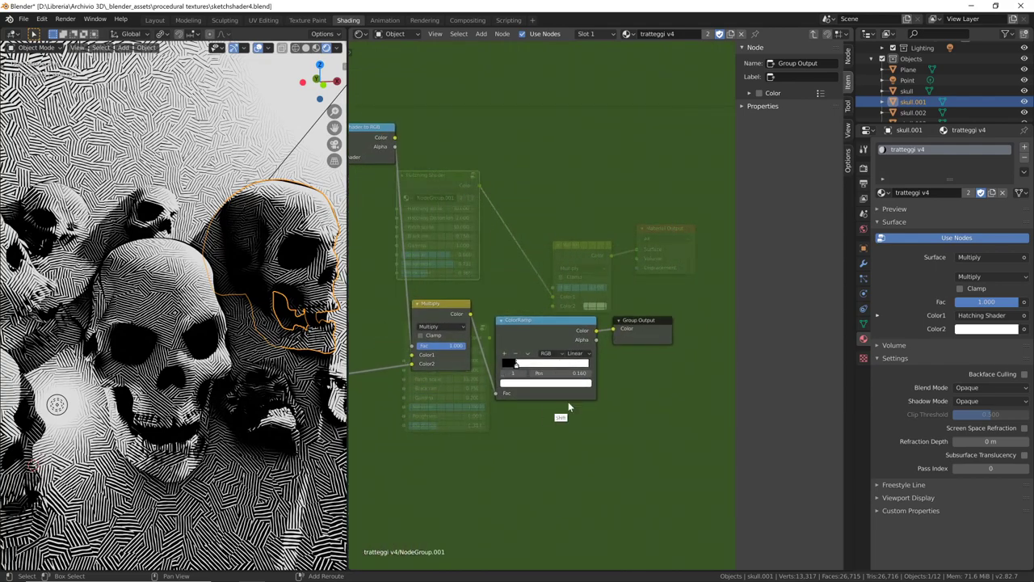
mouse_move(568, 408)
ctrl+middle_down()
mouse_move(511, 461)
mouse_move(613, 424)
mouse_move(519, 463)
ctrl+middle_up()
drag(484, 167, 513, 232)
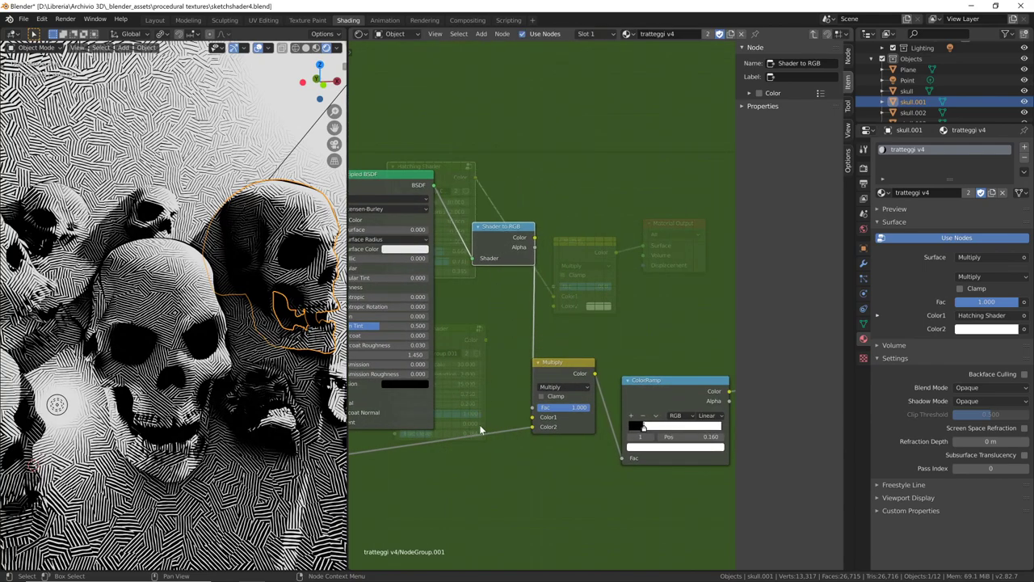
shift+middle_drag(553, 254, 480, 272)
mouse_move(472, 344)
shift+middle_down()
mouse_move(474, 278)
mouse_move(522, 294)
shift+middle_up()
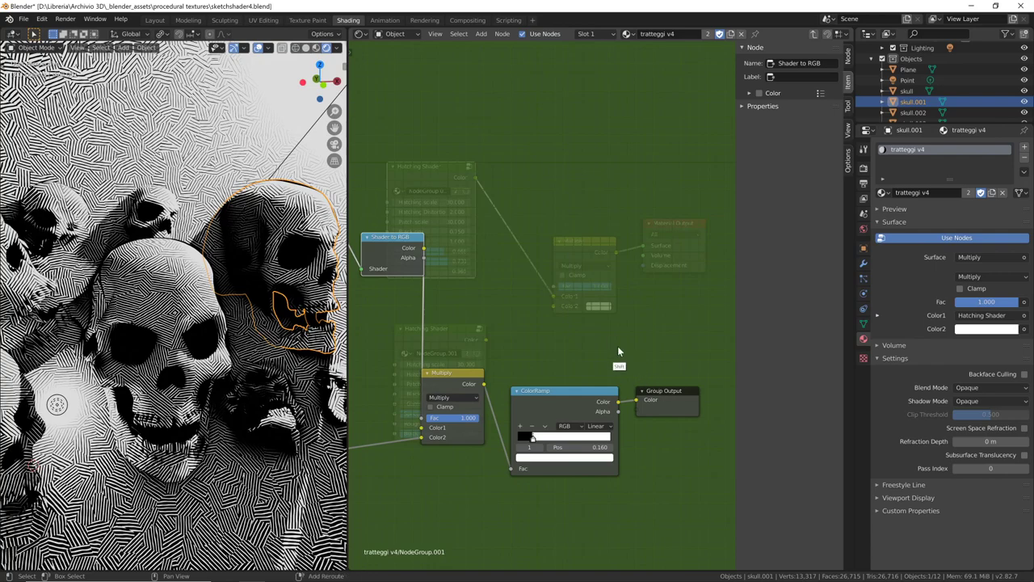
shift+middle_drag(618, 351, 607, 346)
drag(494, 391, 489, 425)
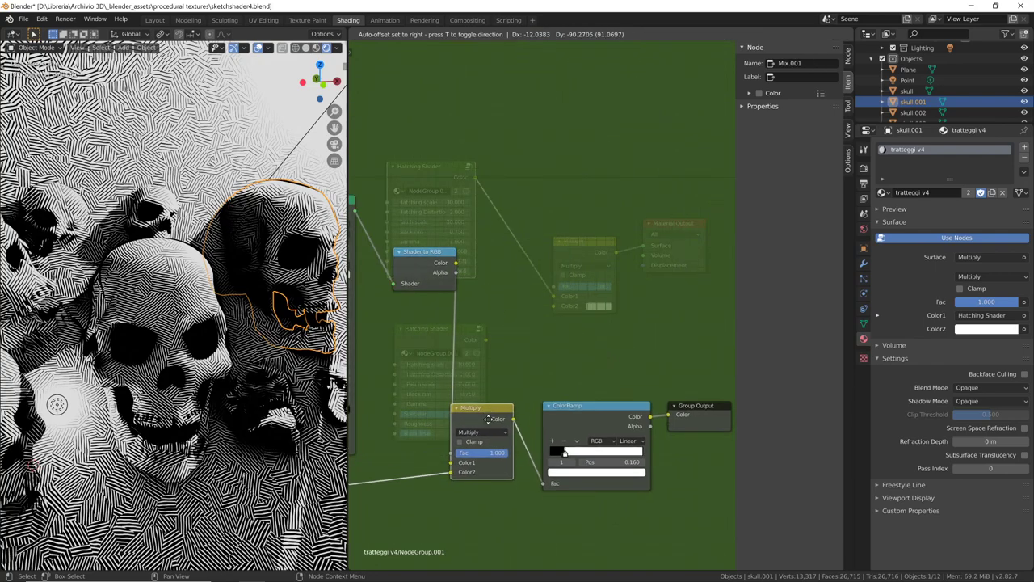
drag(593, 407, 580, 446)
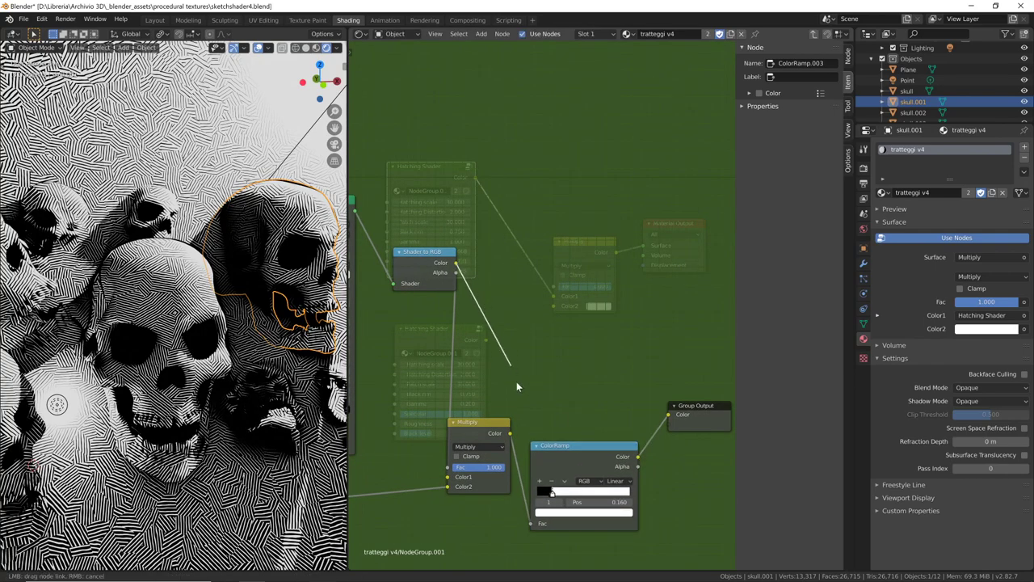
Wire Shader to RGB straight into Group Output Color, then move Multiply and ColorRamp back up
drag(457, 263, 668, 415)
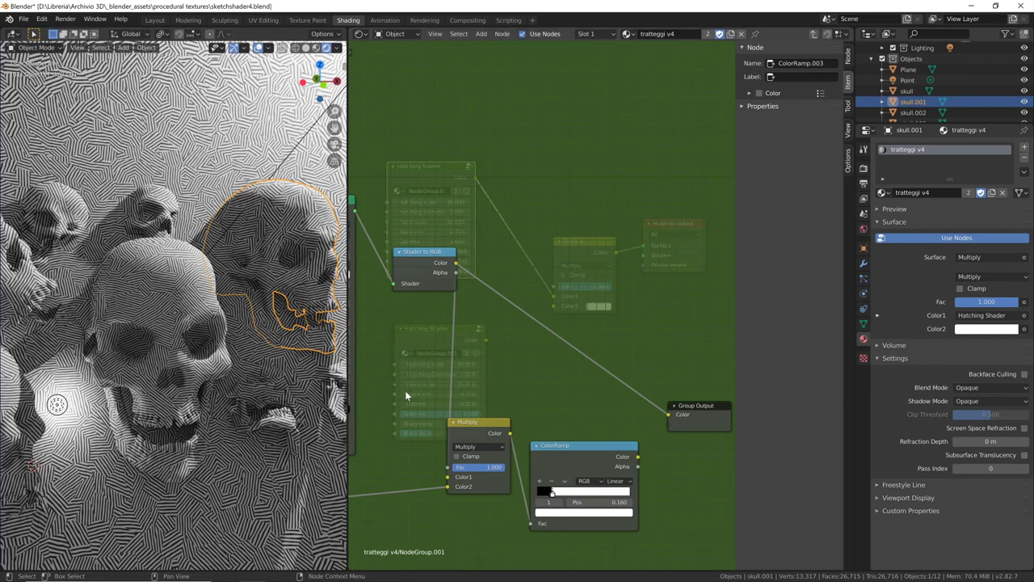
mouse_move(551, 391)
shift+middle_down()
mouse_move(585, 386)
mouse_move(523, 371)
mouse_move(623, 393)
mouse_move(492, 393)
shift+middle_up()
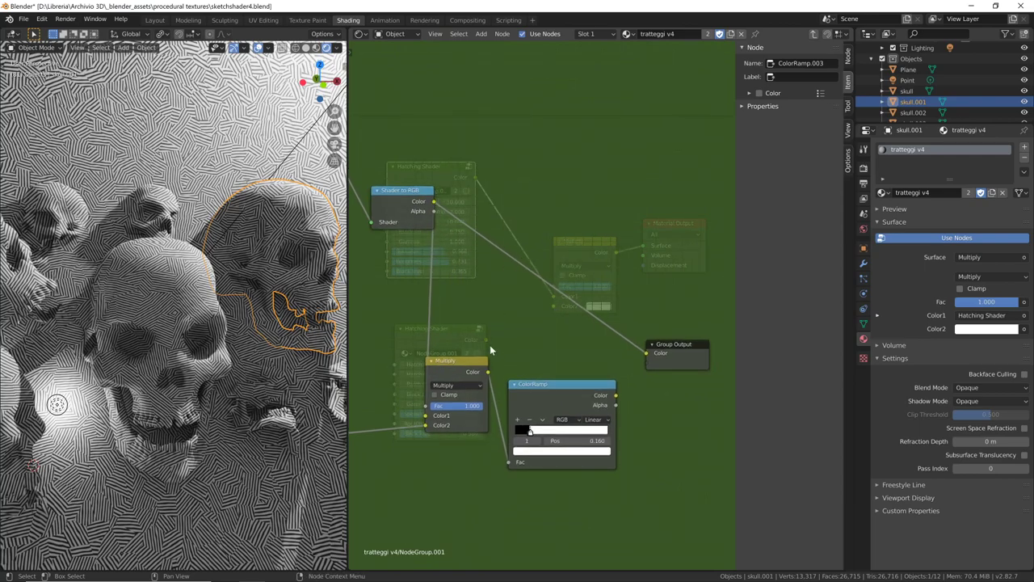
drag(456, 360, 484, 314)
drag(555, 387, 576, 361)
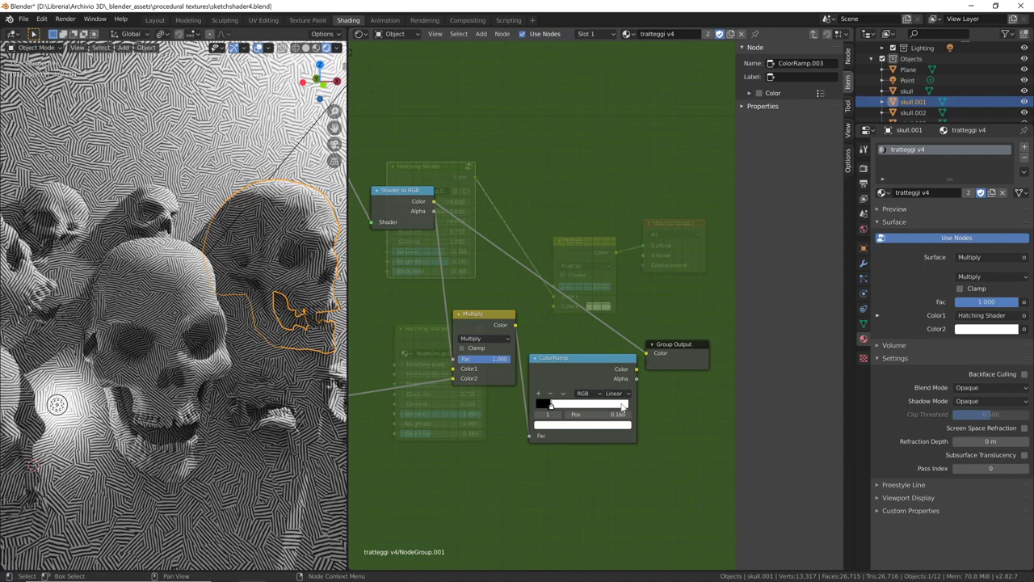
Feed ColorRamp Color into the Group Output and set its interpolation to Constant
drag(664, 344, 689, 339)
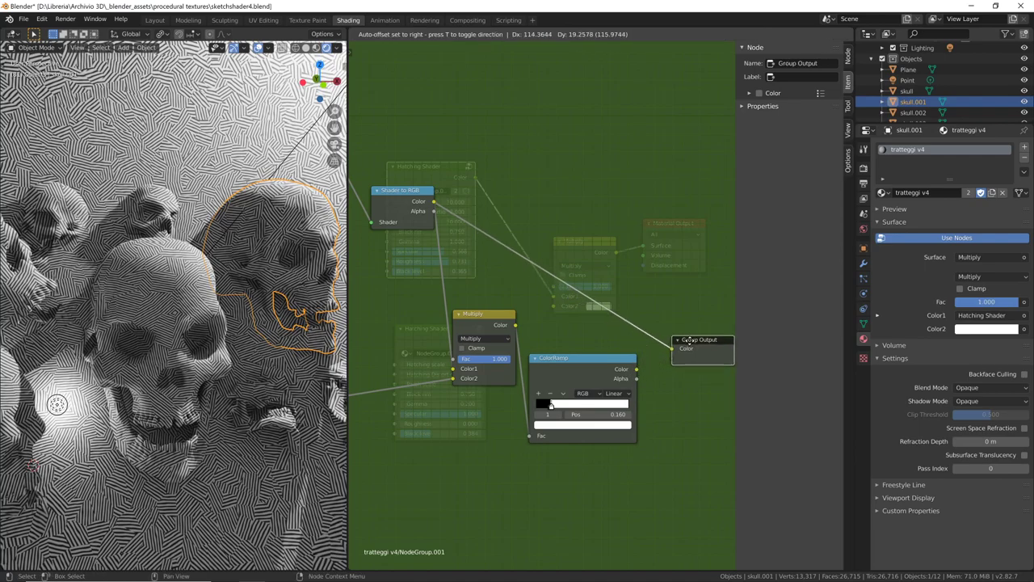
drag(636, 369, 672, 347)
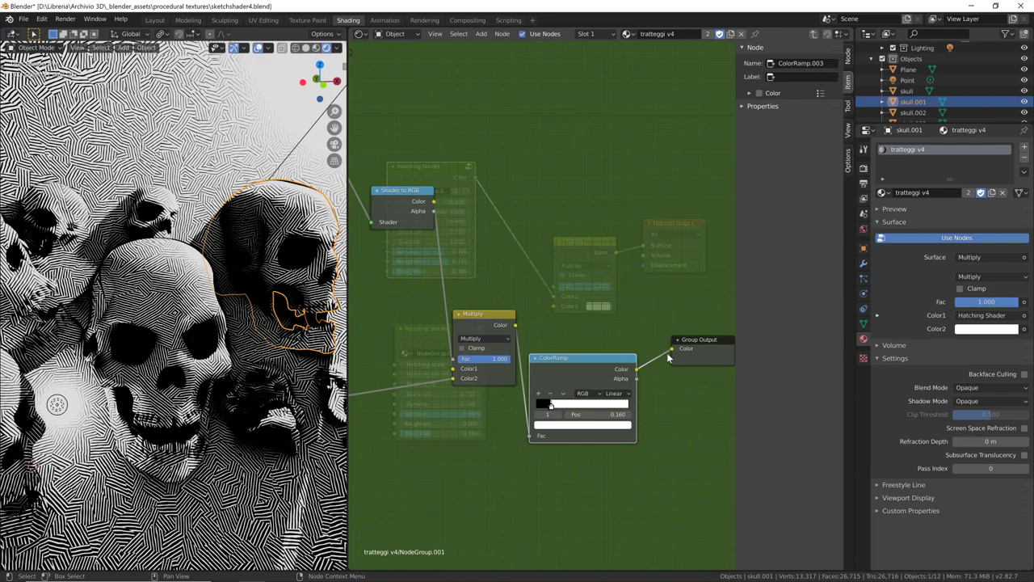
click(616, 393)
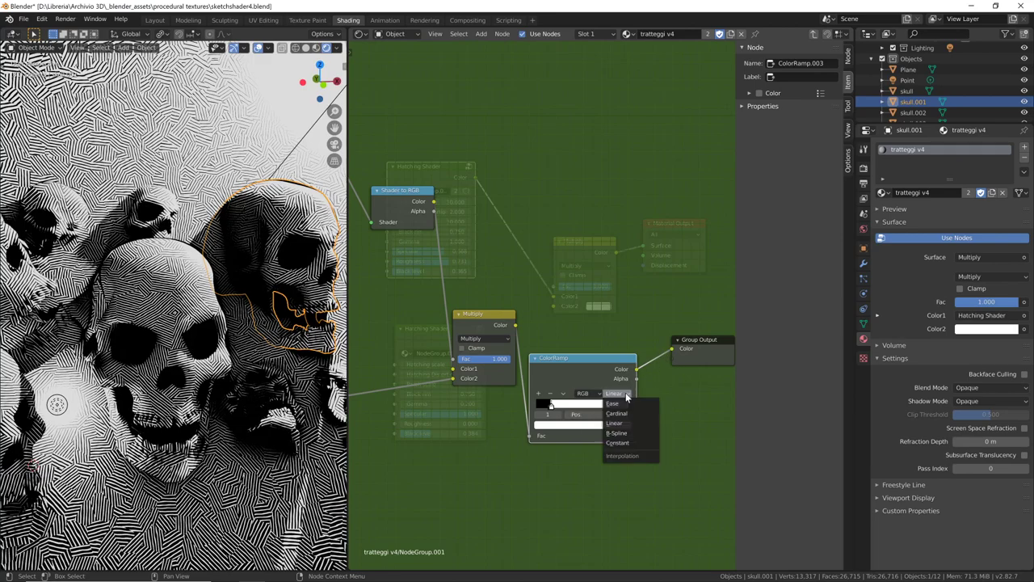
click(618, 443)
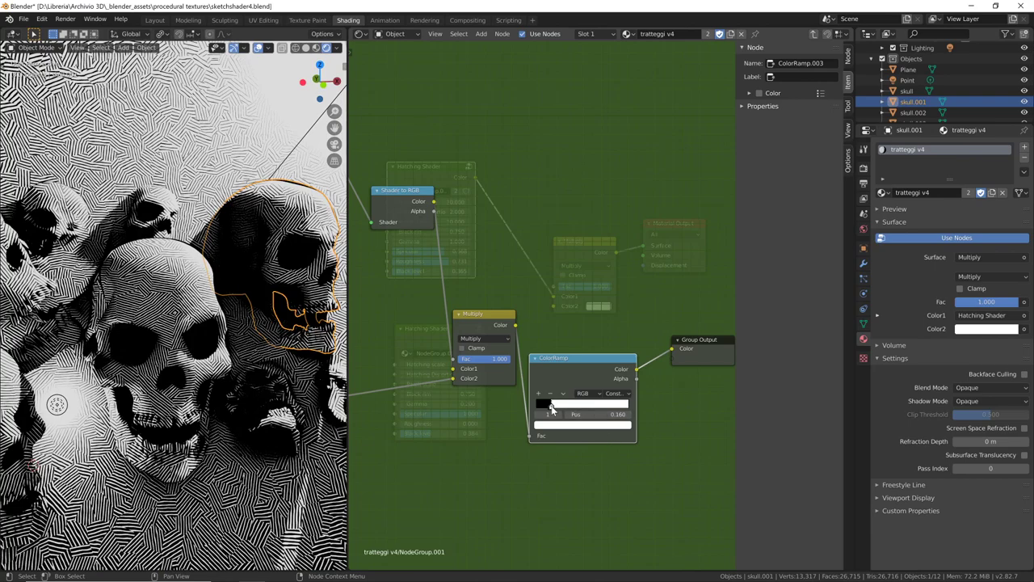
Slide the ColorRamp stop to about 0.262, then wire Multiply directly to the Group Output
drag(551, 408, 538, 409)
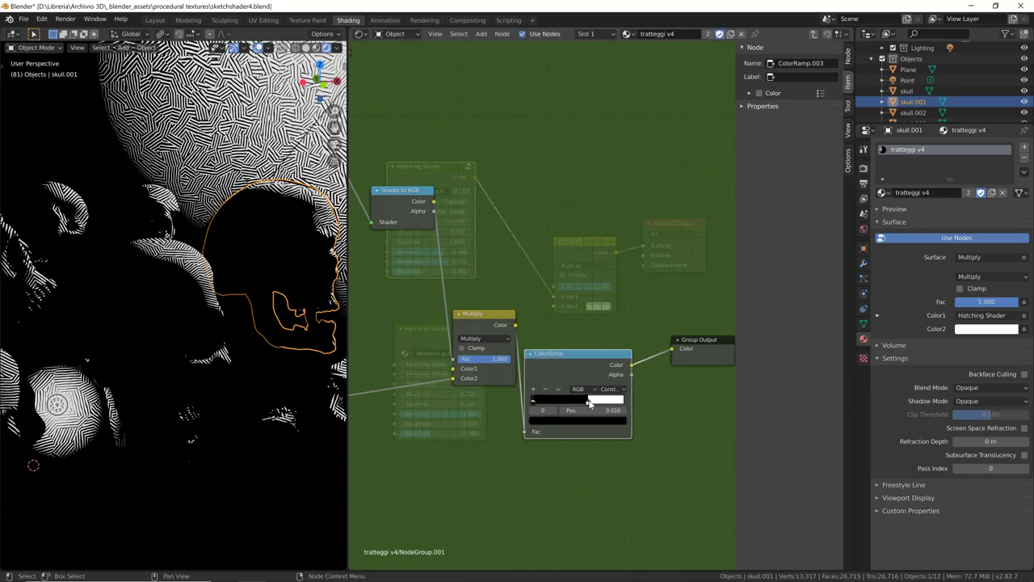
mouse_move(594, 412)
mouse_down()
mouse_move(545, 402)
mouse_move(568, 369)
mouse_up()
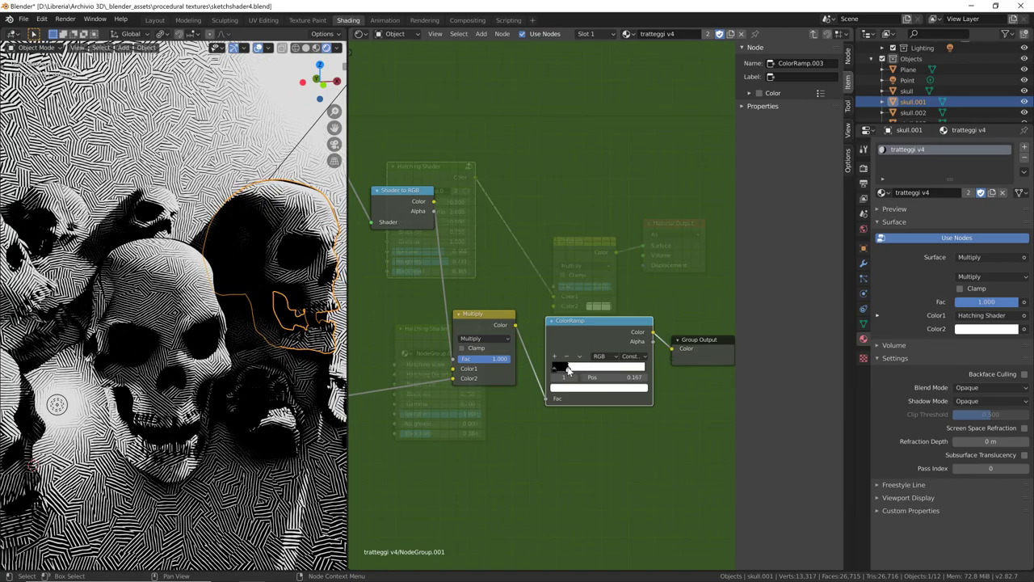
drag(567, 370, 606, 369)
mouse_move(267, 380)
middle_down()
mouse_move(250, 396)
mouse_move(270, 388)
middle_up()
drag(601, 371, 575, 370)
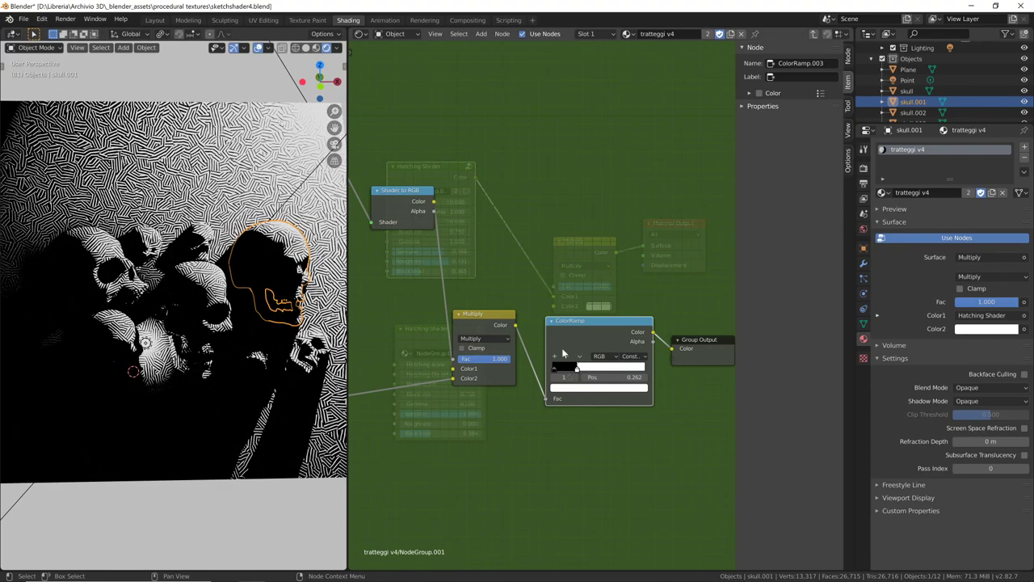
drag(553, 334, 544, 403)
Compare Multiply driving the output, then reconnect ColorRamp Color and place ColorRamp beside Group Output
drag(515, 325, 671, 349)
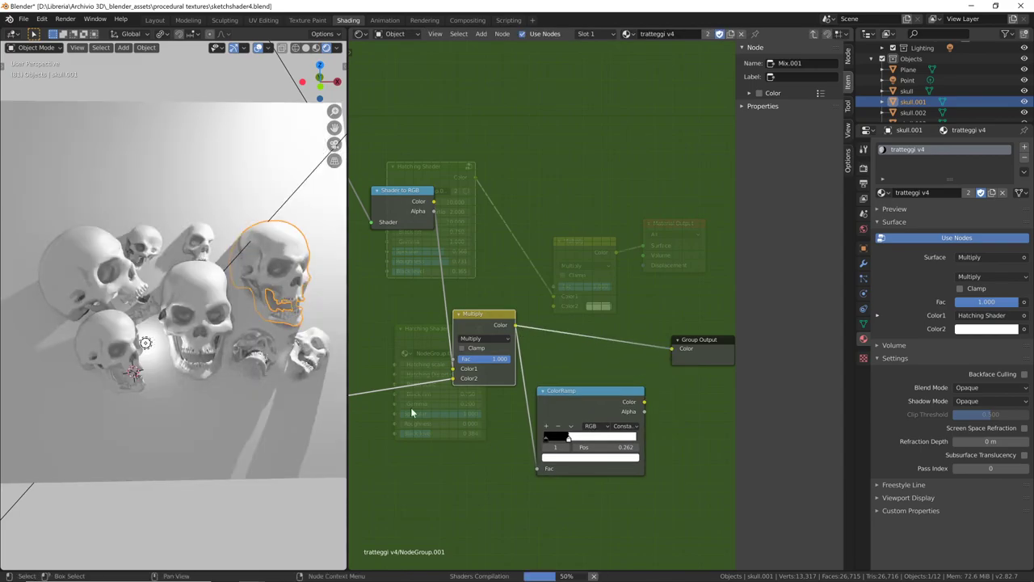
scroll(218, 368, up, 5)
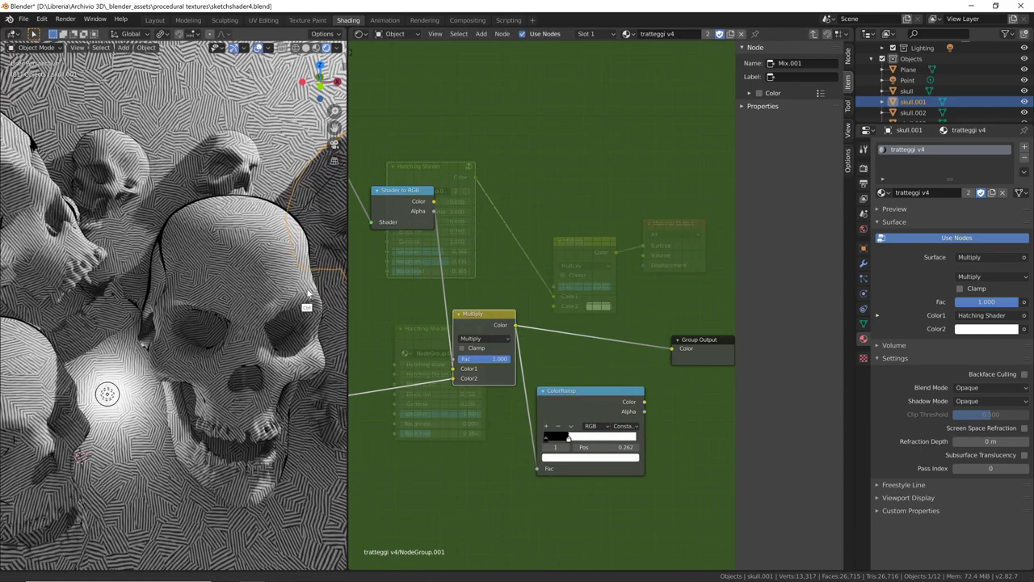
middle_drag(277, 279, 279, 179)
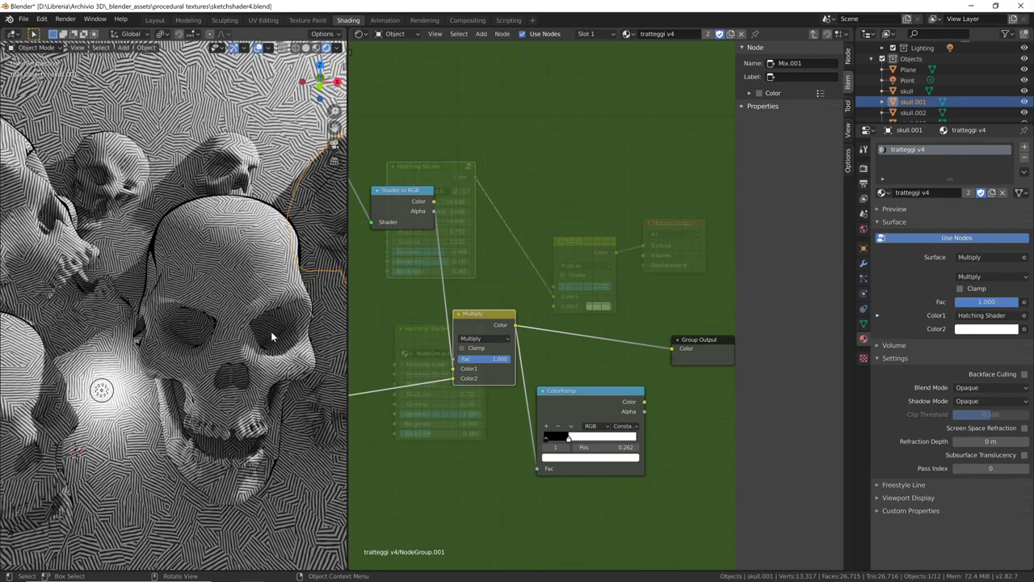
mouse_move(257, 321)
middle_down()
mouse_move(286, 299)
mouse_move(230, 343)
mouse_move(254, 317)
middle_up()
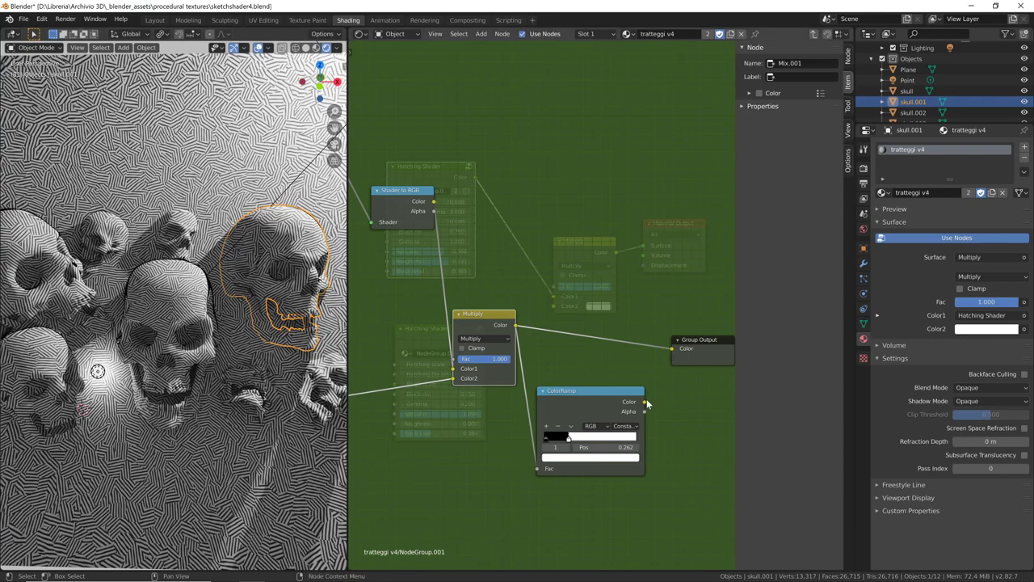
drag(644, 402, 672, 348)
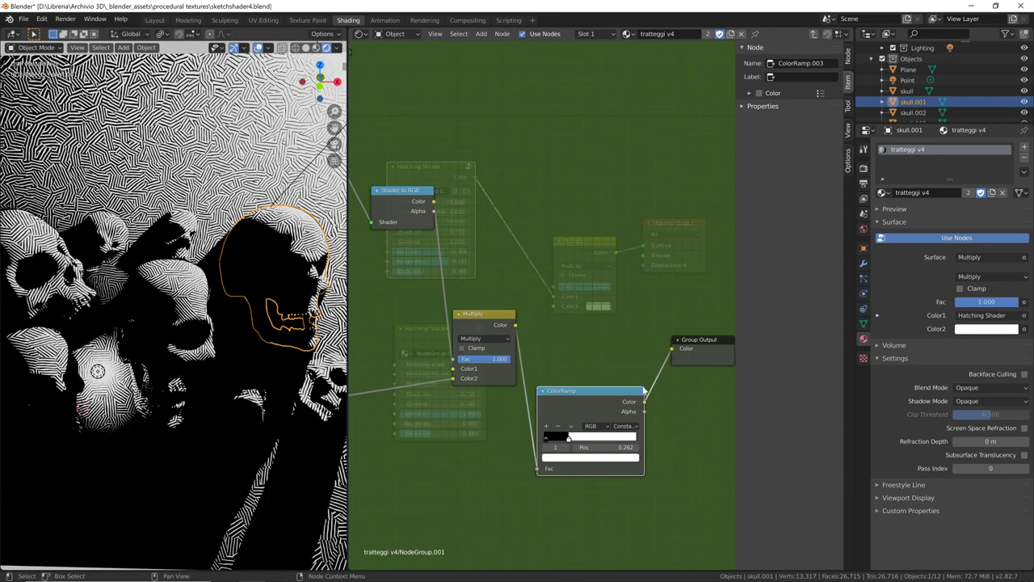
drag(603, 396, 597, 338)
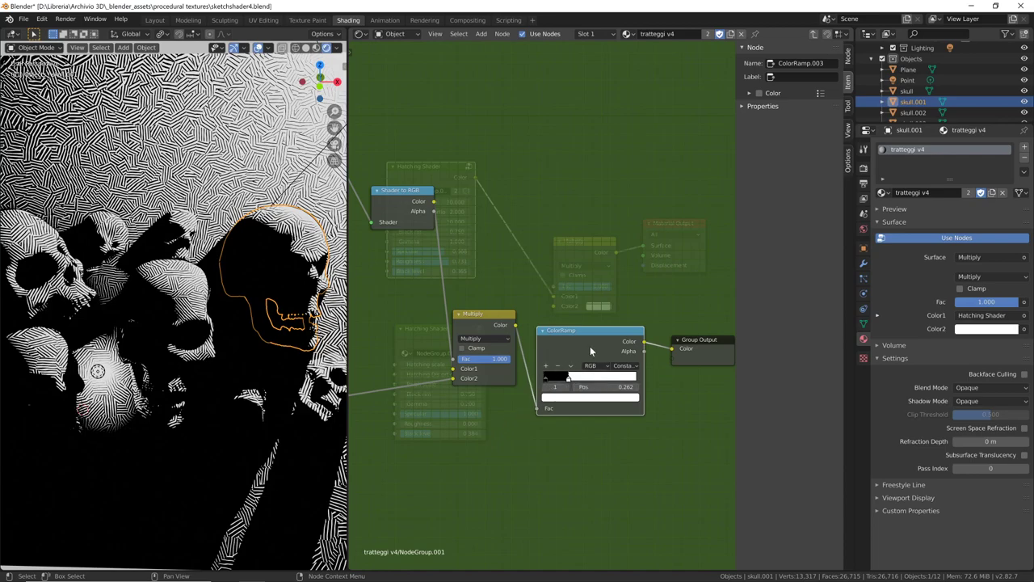
Zoom out over the node tree, nudge the Multiply and Principled BSDF nodes, and make the Plane active
shift+middle_drag(493, 426, 610, 432)
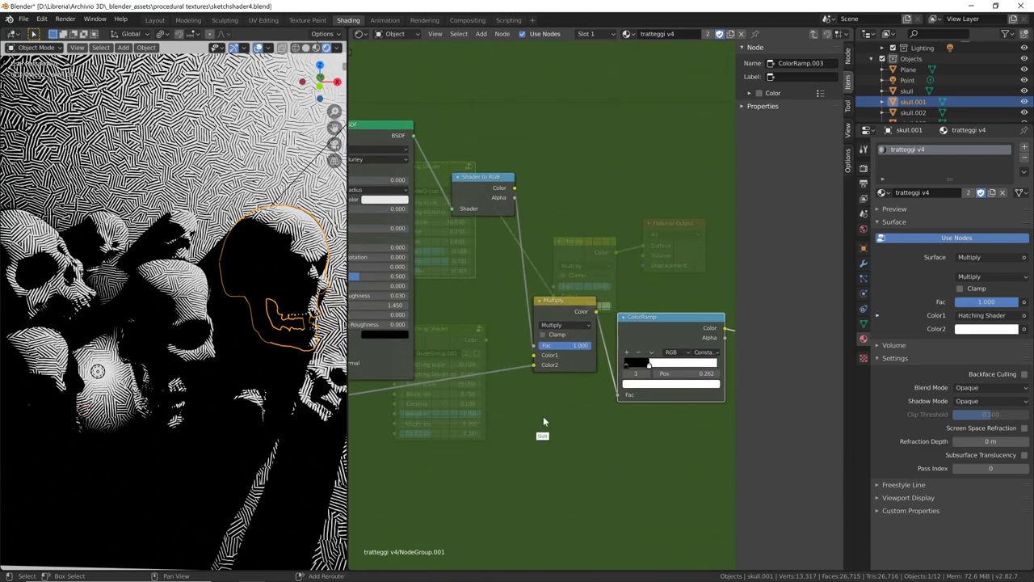
drag(629, 317, 631, 338)
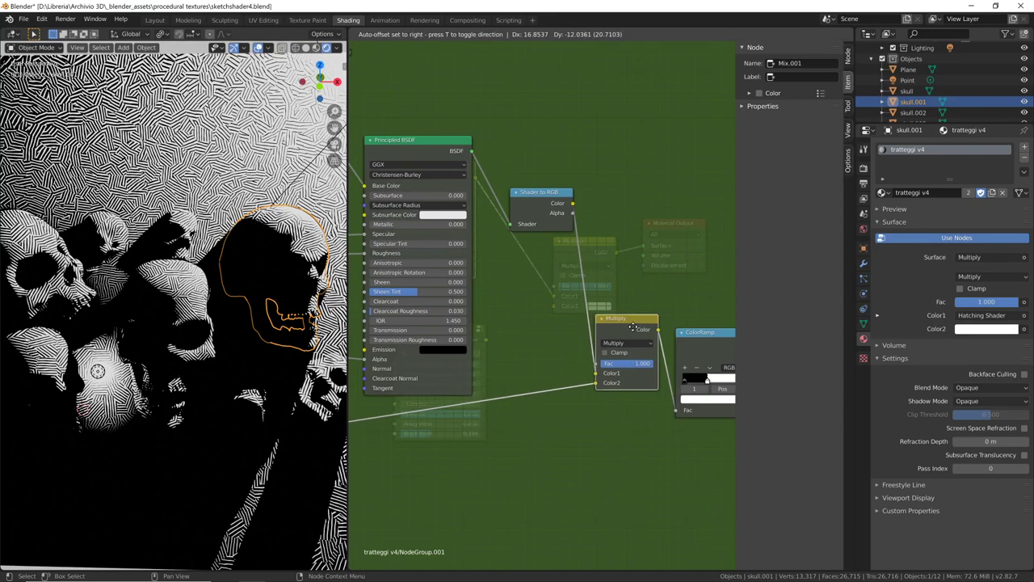
mouse_move(499, 269)
shift+middle_down()
mouse_move(607, 316)
mouse_move(605, 240)
shift+middle_up()
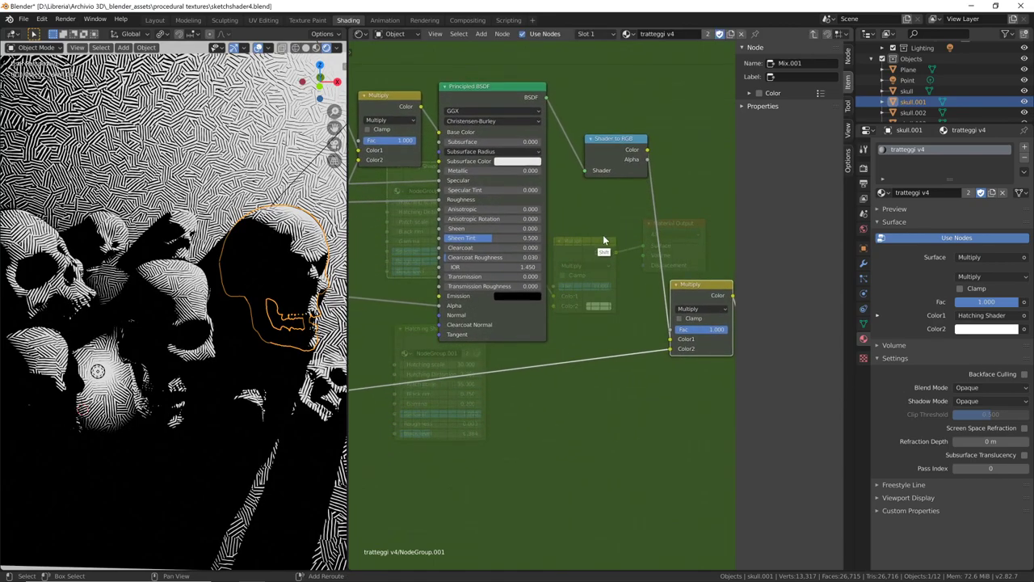
scroll(487, 420, down, 4)
mouse_move(487, 420)
shift+middle_down()
mouse_move(605, 353)
mouse_move(672, 357)
mouse_move(516, 426)
shift+middle_up()
drag(534, 245, 534, 236)
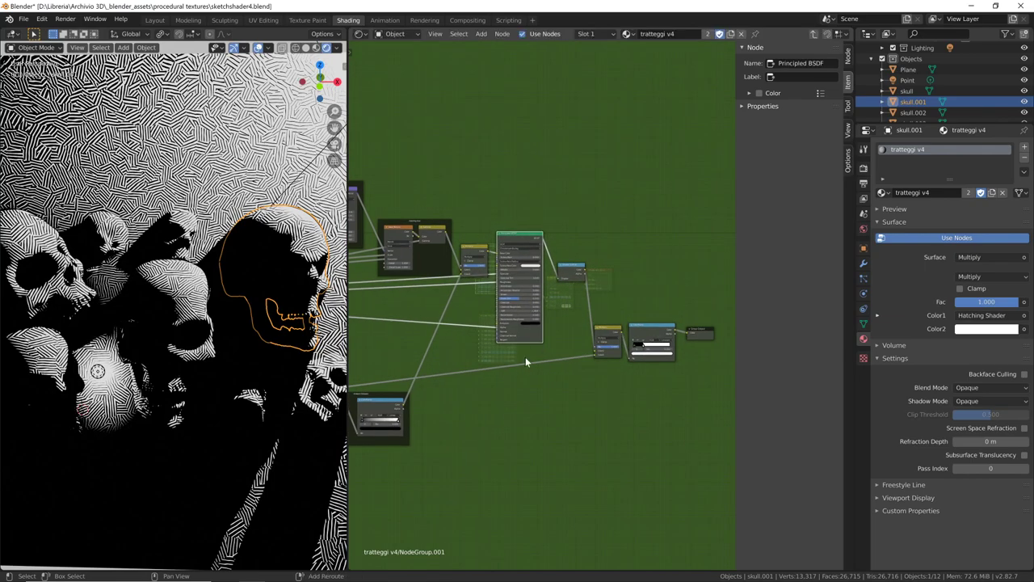
mouse_move(529, 361)
shift+middle_down()
mouse_move(526, 338)
mouse_move(593, 332)
mouse_move(557, 356)
mouse_move(572, 350)
mouse_move(635, 376)
mouse_move(563, 427)
mouse_move(520, 398)
mouse_move(576, 400)
mouse_move(549, 353)
shift+middle_up()
click(571, 244)
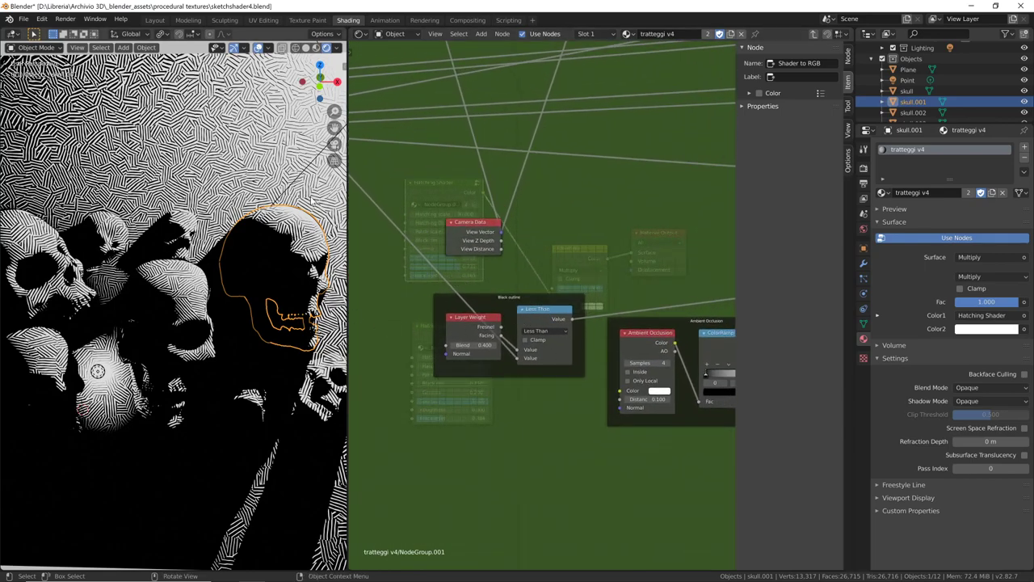
click(315, 198)
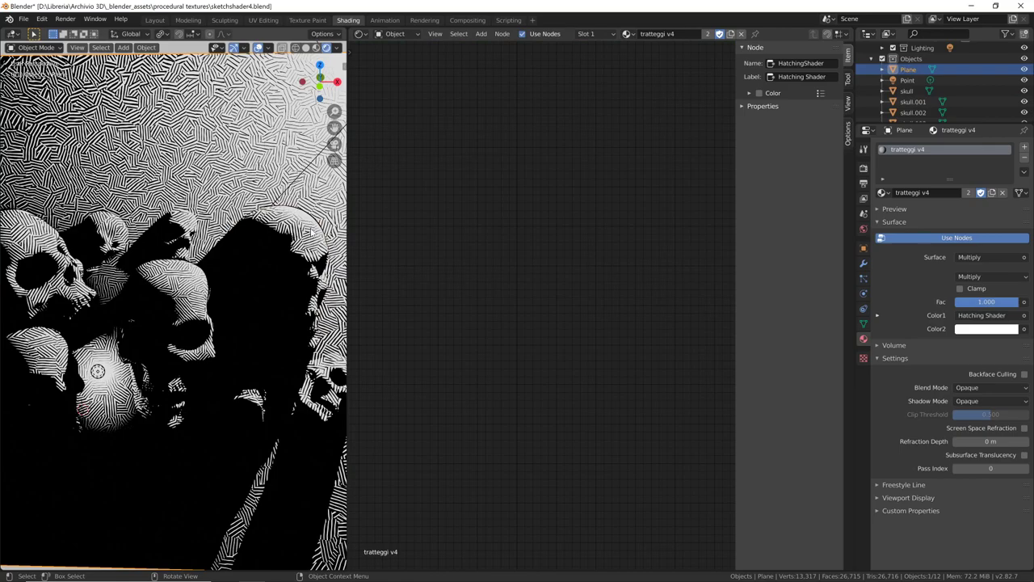
Select the large left skull to show its tratteggi v4 material, and frame all nodes
mouse_move(311, 232)
middle_down()
mouse_move(267, 268)
mouse_move(267, 253)
mouse_move(316, 211)
middle_up()
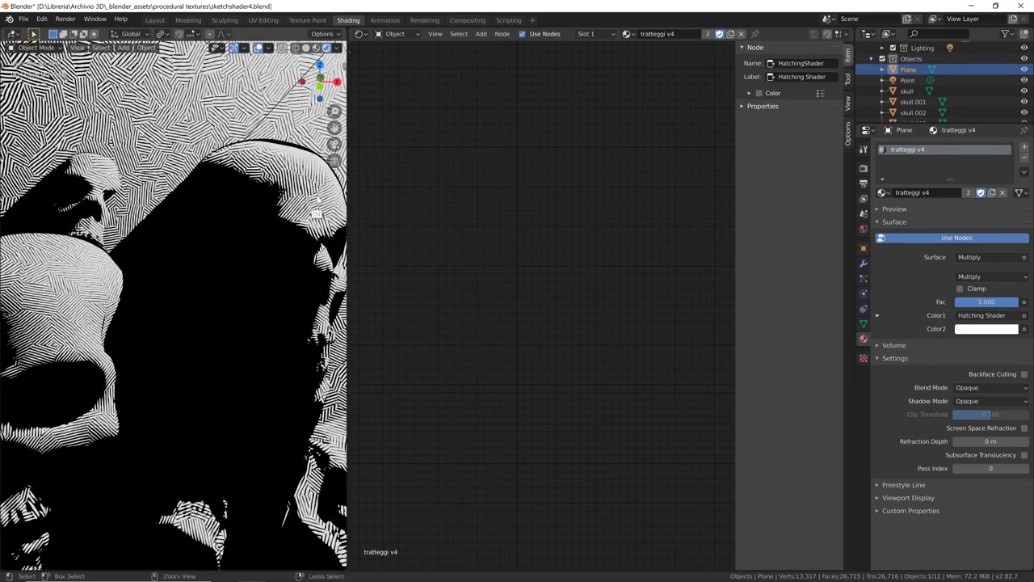
click(305, 215)
mouse_move(284, 258)
middle_down()
mouse_move(299, 257)
mouse_move(301, 241)
mouse_move(323, 250)
middle_up()
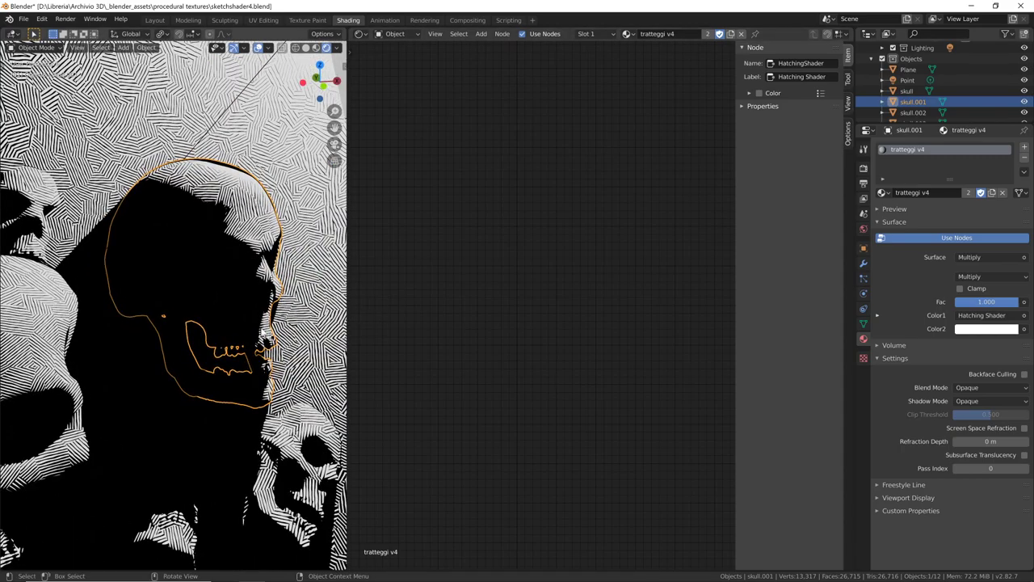
click(302, 483)
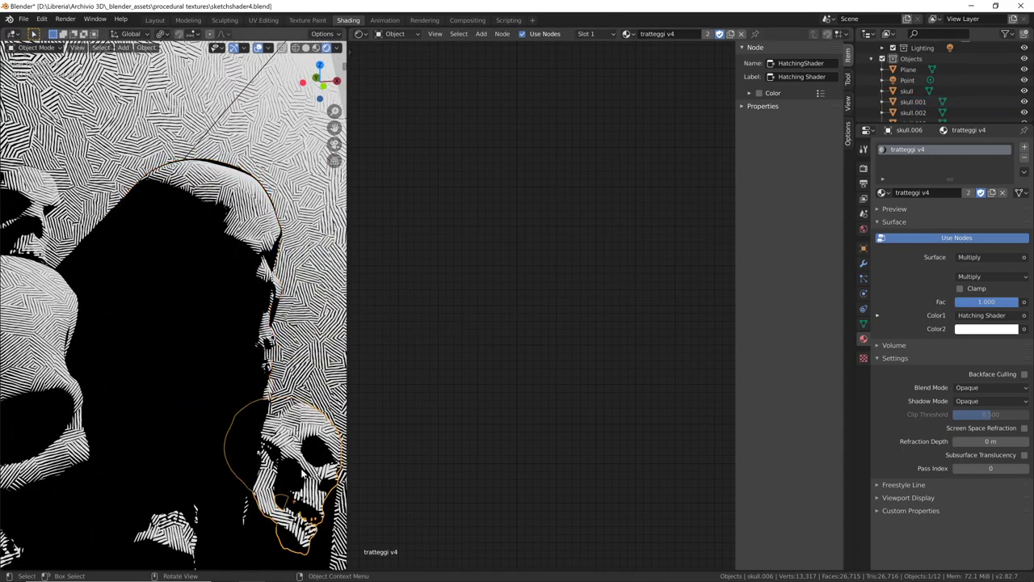
click(85, 391)
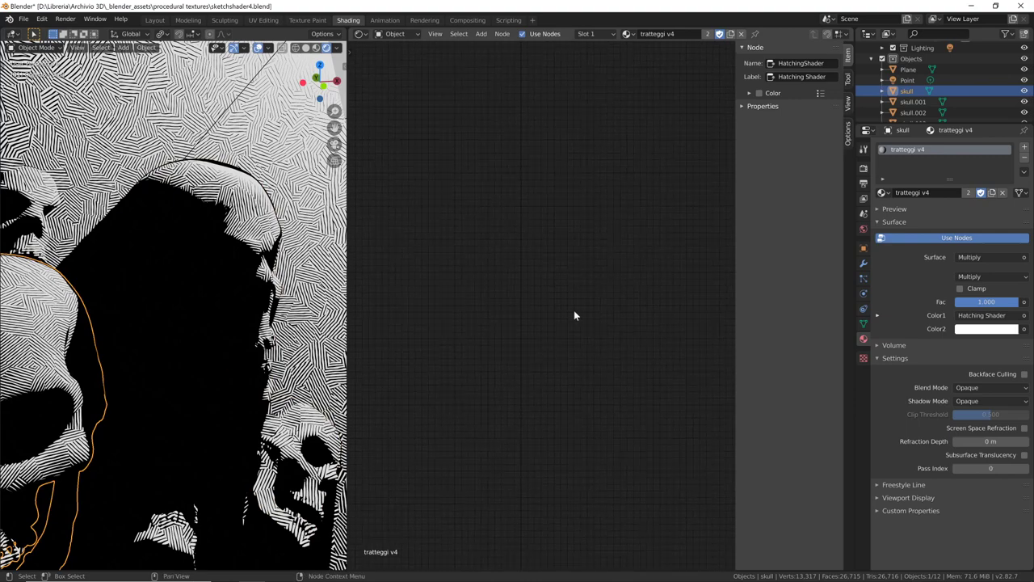
key(Home)
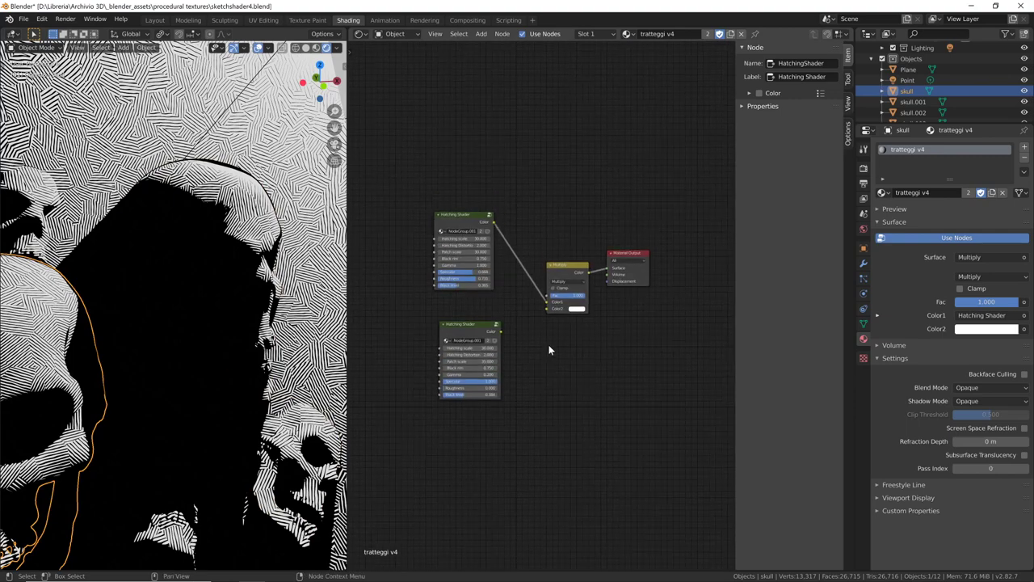
Inside the Hatching Shader group, preview the Black outline nodes at the output and view the skull front-on
key(Tab)
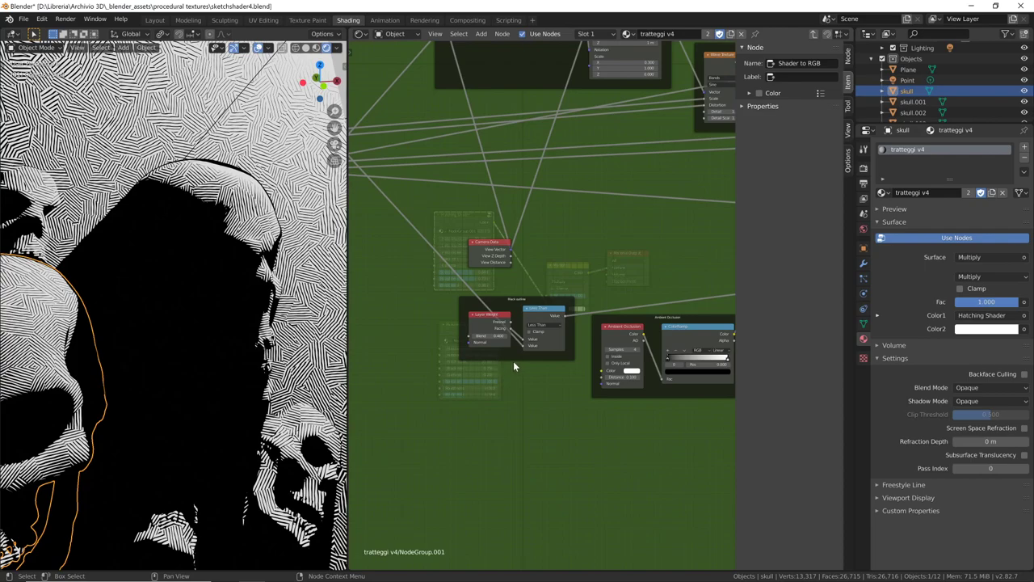
mouse_move(571, 383)
middle_down()
mouse_move(646, 348)
mouse_move(535, 374)
middle_up()
scroll(616, 345, down, 3)
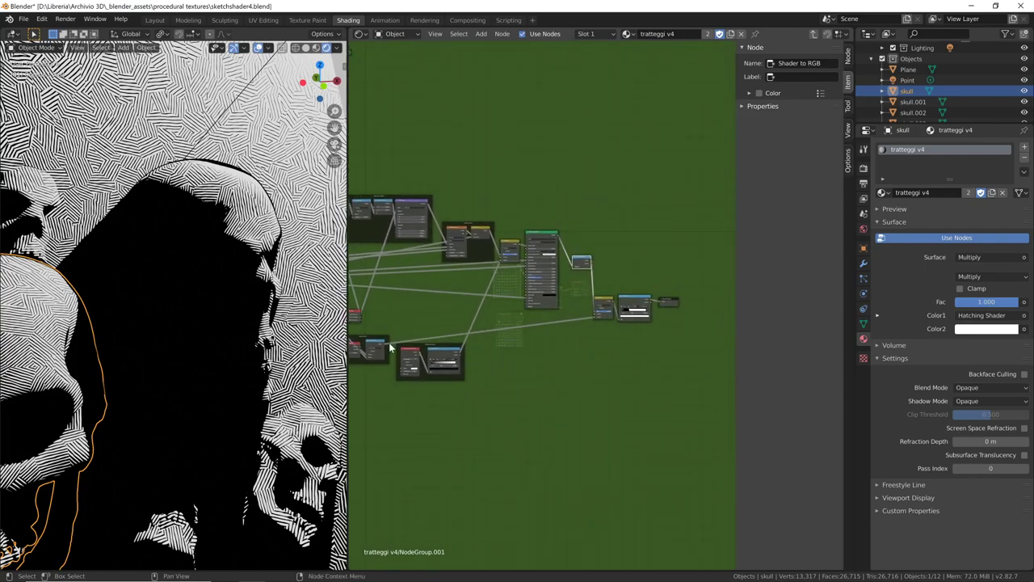
drag(384, 347, 660, 304)
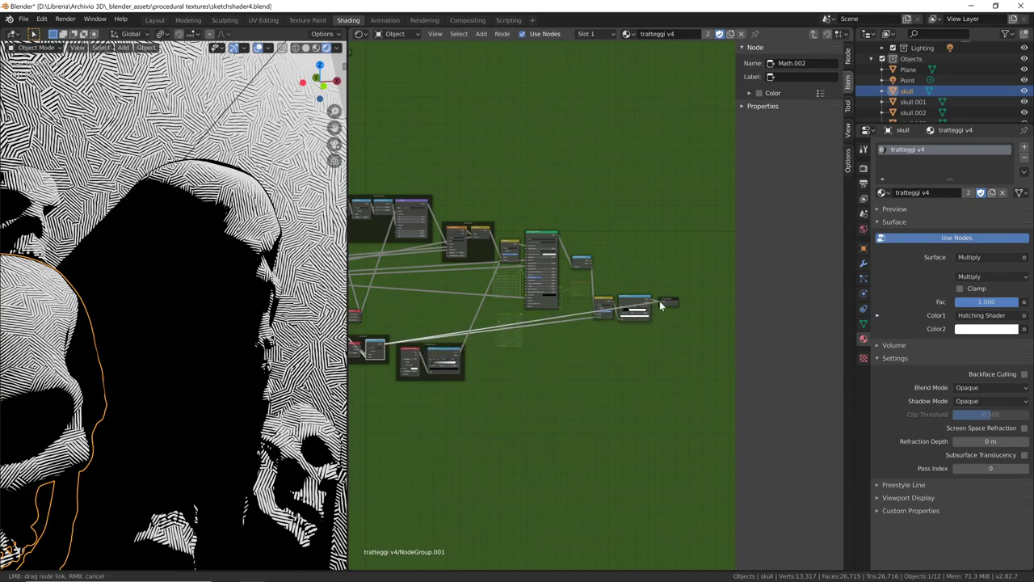
scroll(181, 388, up, 5)
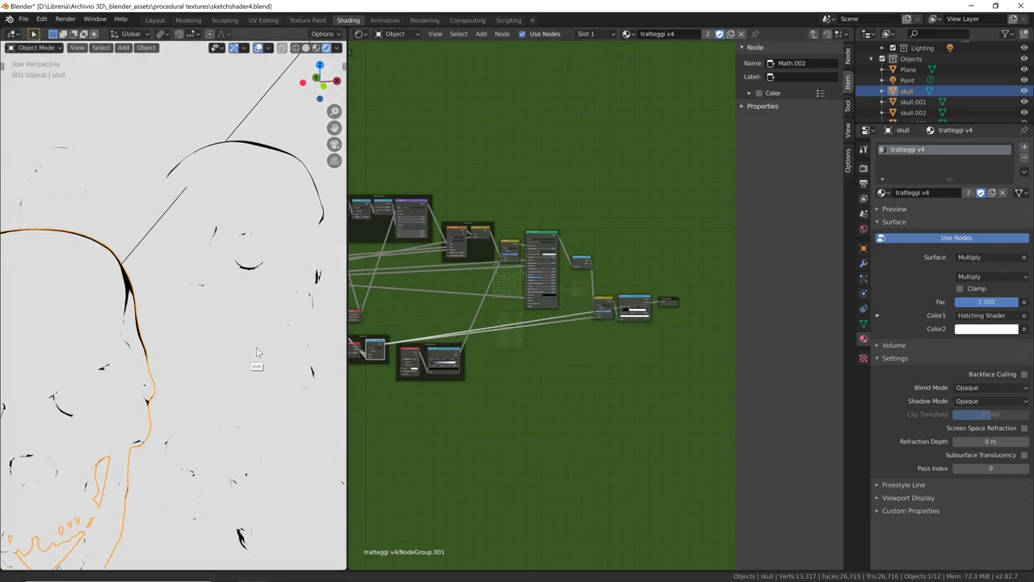
middle_drag(182, 387, 199, 333)
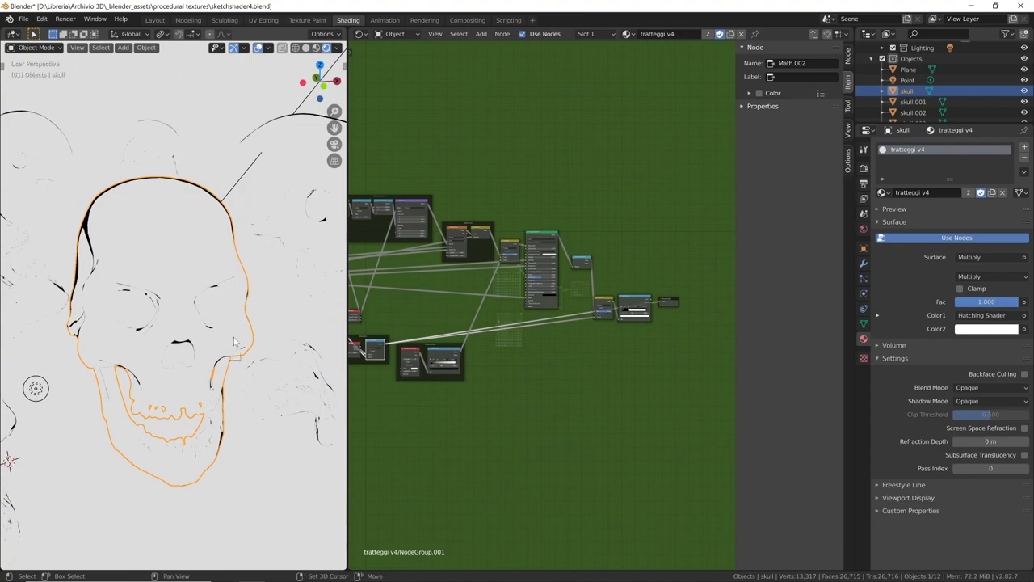
scroll(209, 336, up, 5)
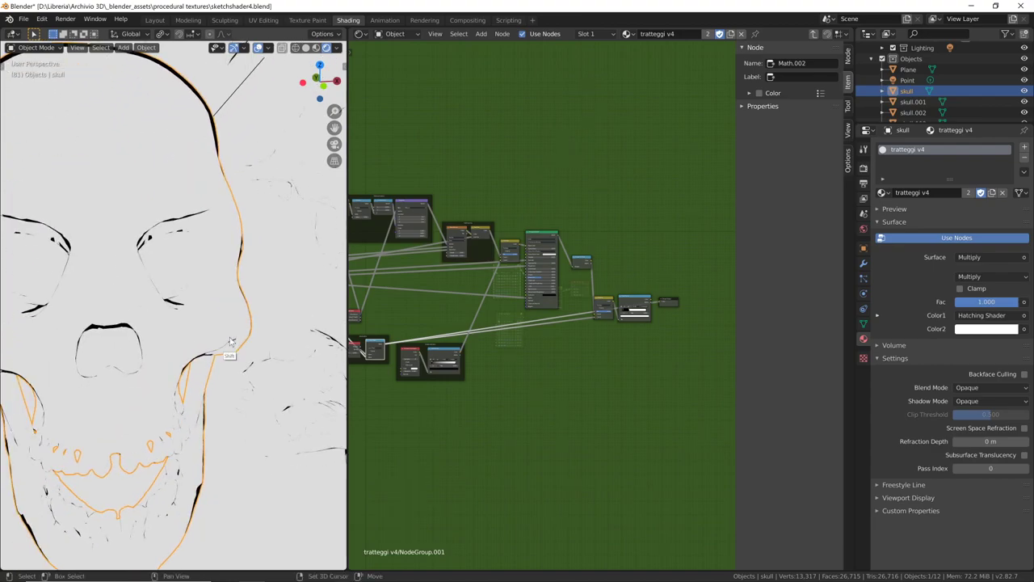
mouse_move(425, 387)
ctrl+middle_down()
mouse_move(596, 328)
mouse_move(588, 291)
ctrl+middle_up()
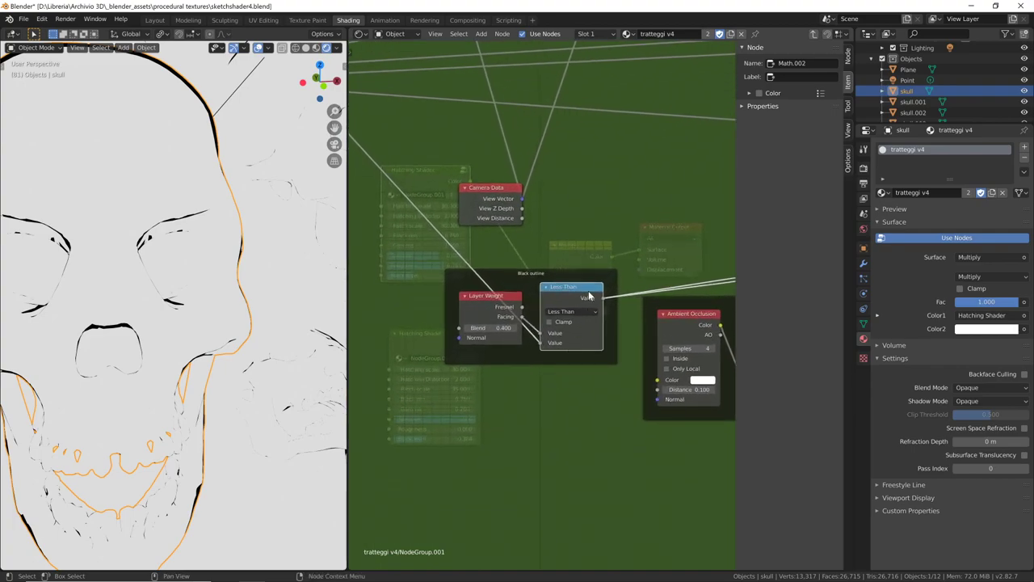
Shift the Layer Weight node left and the Less Than node up-left within the Black outline frame
click(488, 300)
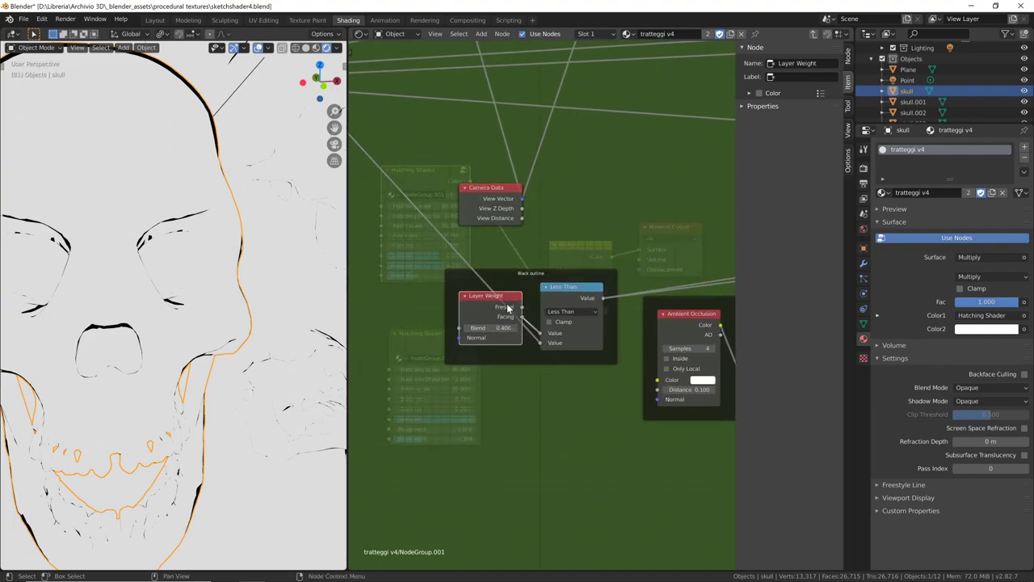
drag(502, 295, 500, 293)
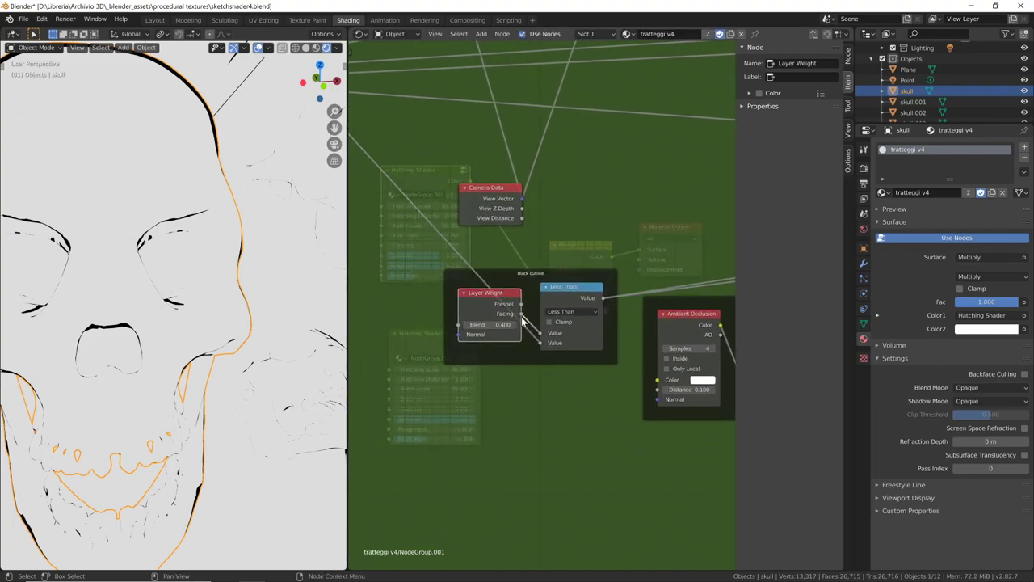
scroll(574, 394, down, 2)
middle_drag(570, 369, 554, 382)
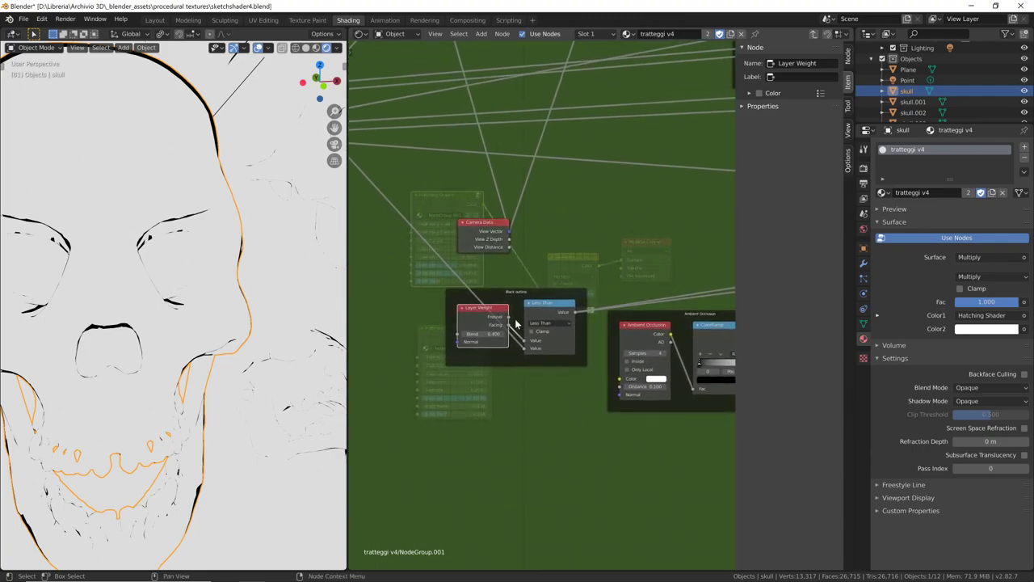
mouse_move(496, 311)
mouse_down()
mouse_move(496, 296)
mouse_move(444, 295)
mouse_up()
drag(552, 305, 546, 301)
middle_drag(538, 323, 585, 342)
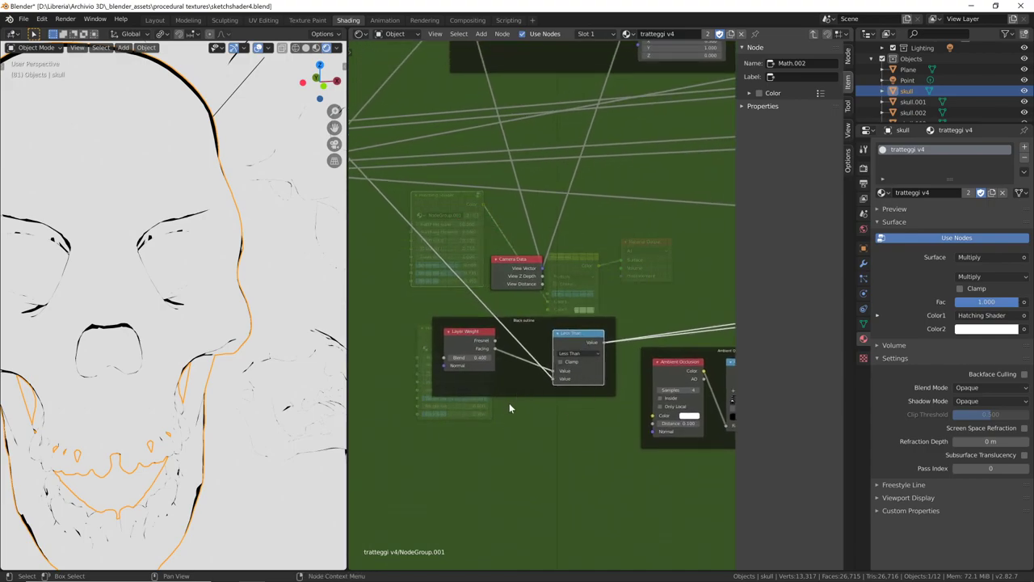
mouse_move(509, 407)
shift+middle_down()
mouse_move(556, 399)
mouse_move(556, 450)
shift+middle_up()
Select the Group Input node and show the group's Interface inputs in the sidebar's Node tab
click(434, 211)
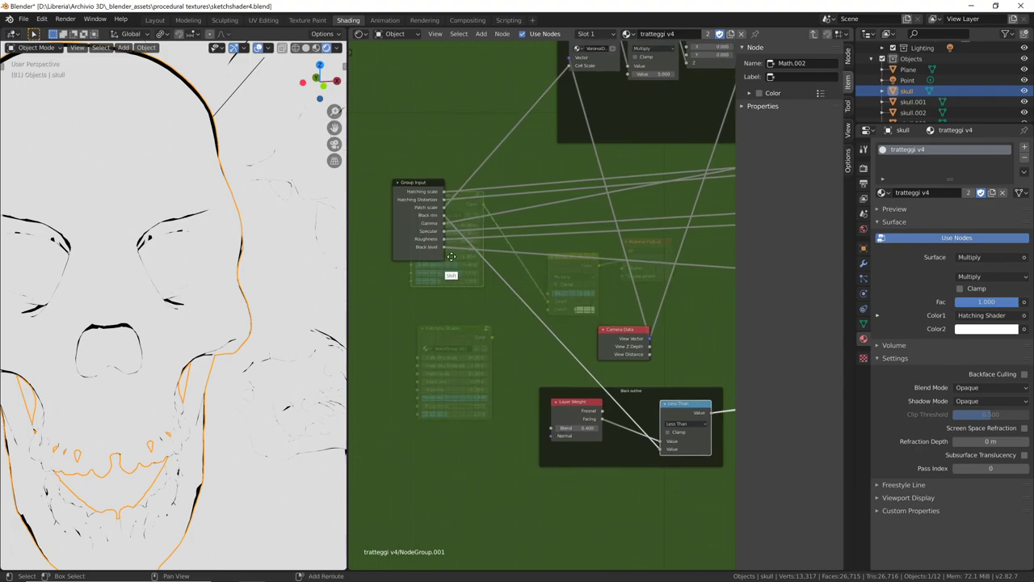
mouse_move(450, 277)
shift+middle_down()
mouse_move(491, 361)
mouse_move(480, 314)
shift+middle_up()
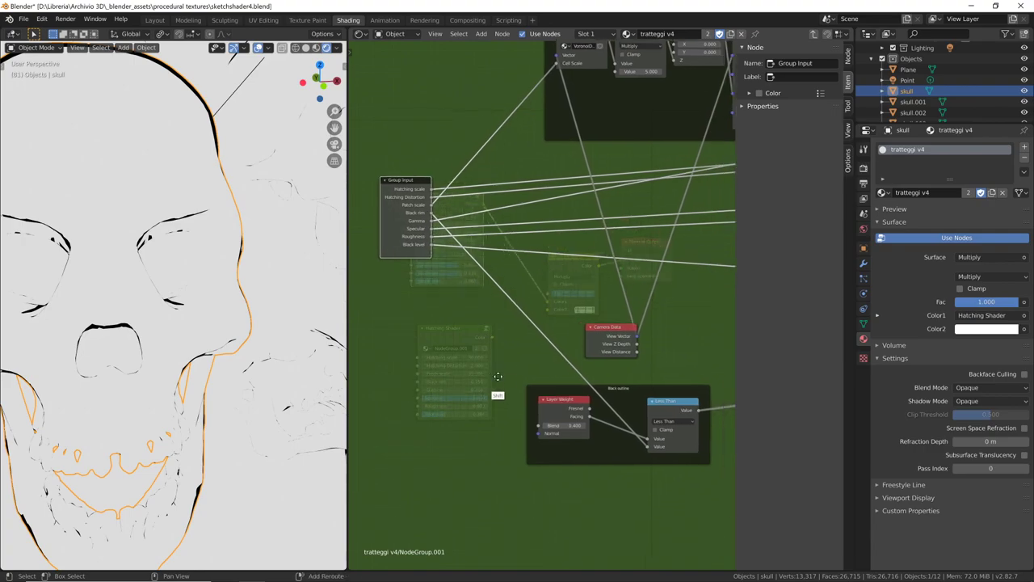
ctrl+scroll(494, 395, down, 2)
ctrl+scroll(493, 422, down, 2)
ctrl+middle_drag(309, 399, 222, 431)
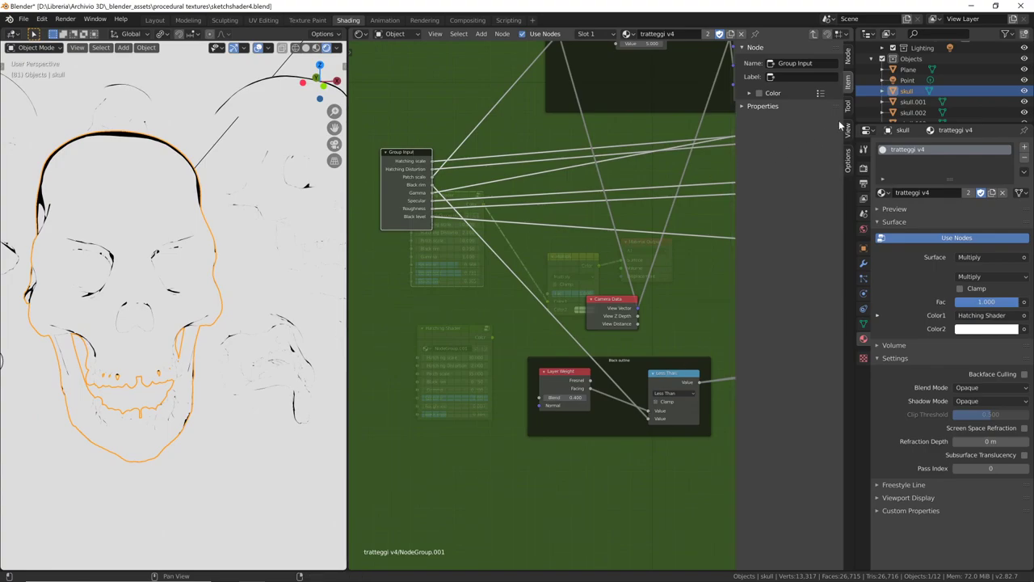
click(848, 162)
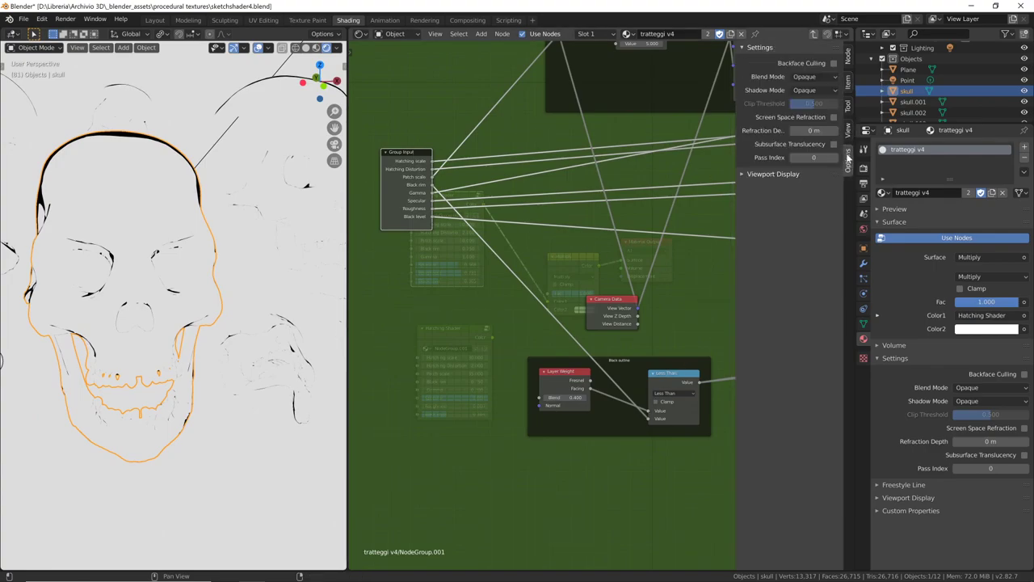
click(848, 112)
click(847, 87)
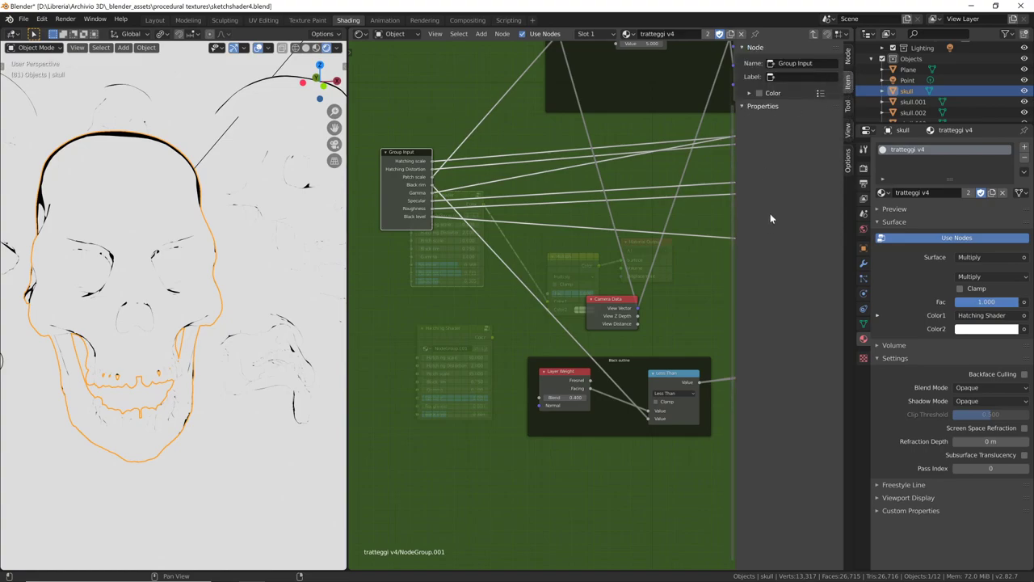
click(847, 54)
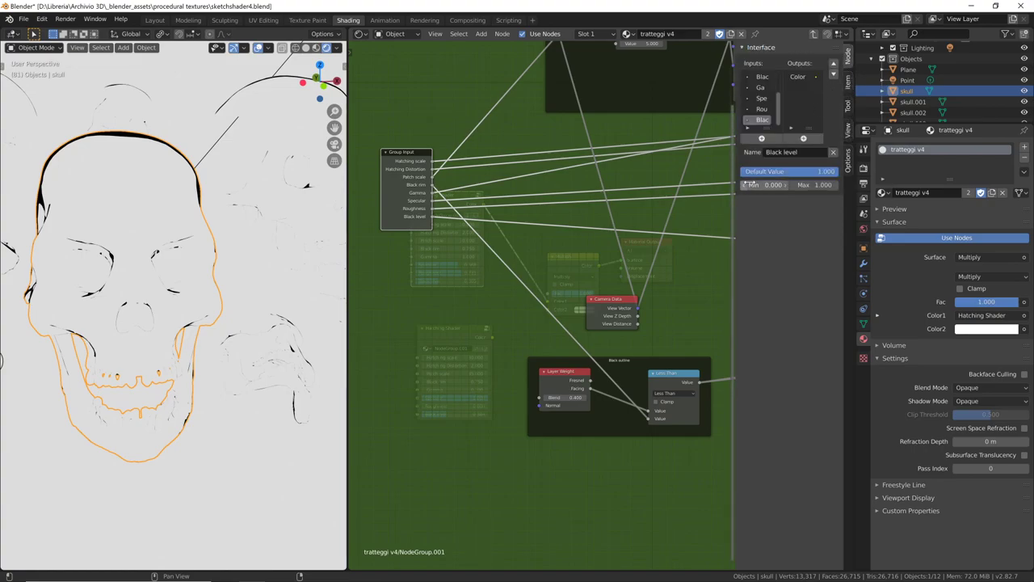
key(Tab)
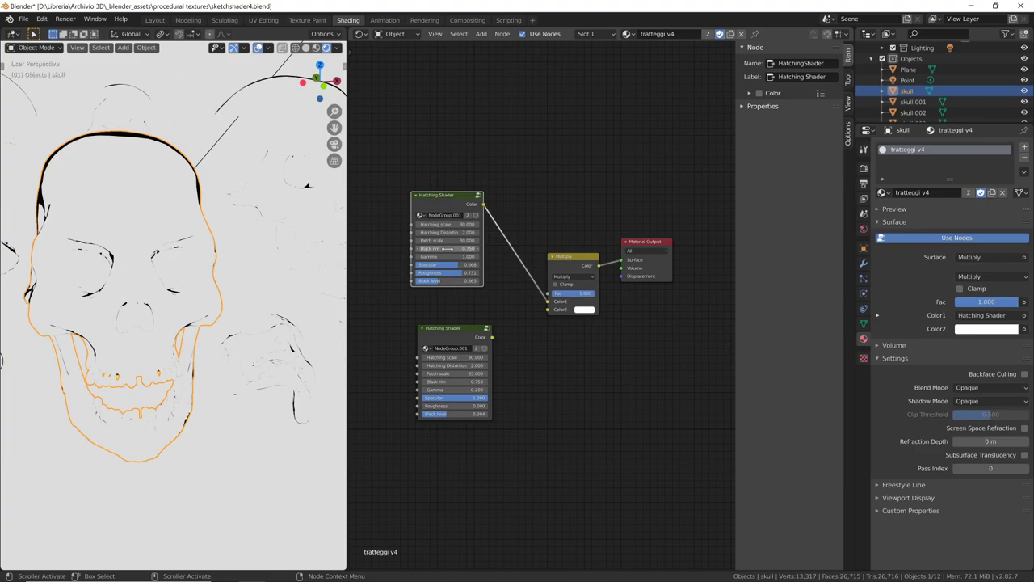
drag(446, 249, 466, 249)
key(Return)
mouse_move(186, 323)
middle_down()
mouse_move(279, 376)
mouse_move(244, 374)
middle_up()
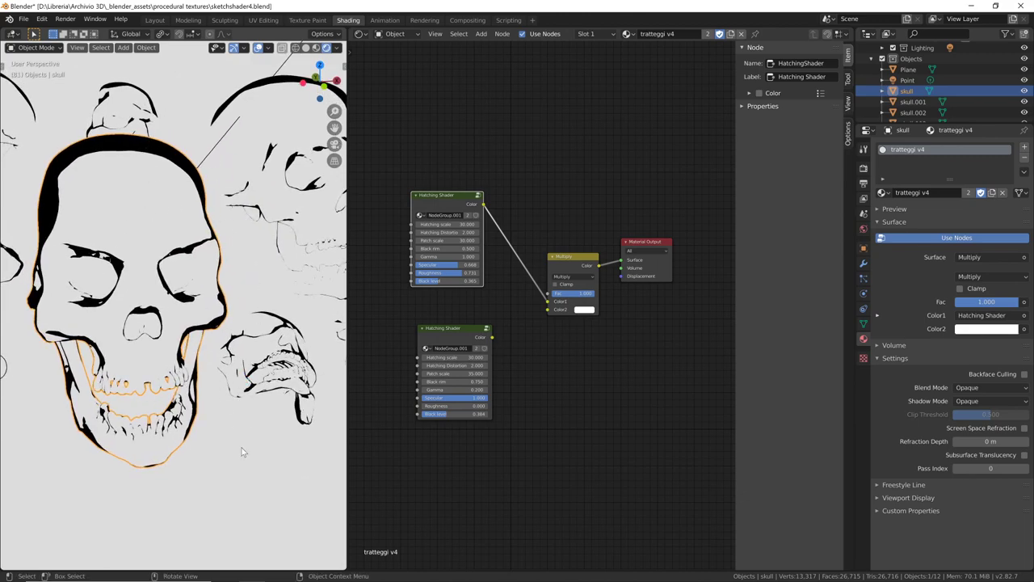
middle_drag(176, 430, 220, 271)
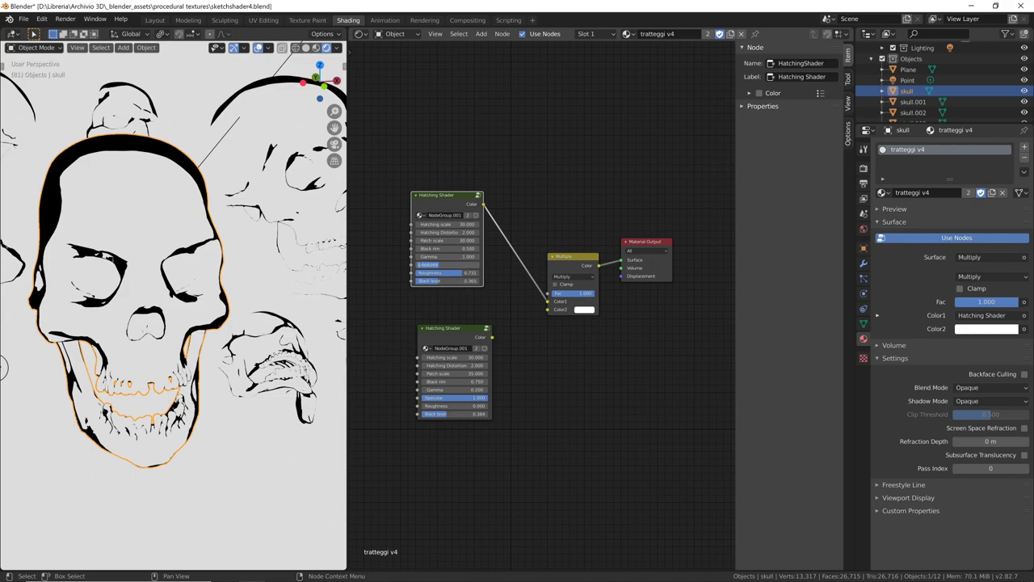
drag(441, 264, 452, 245)
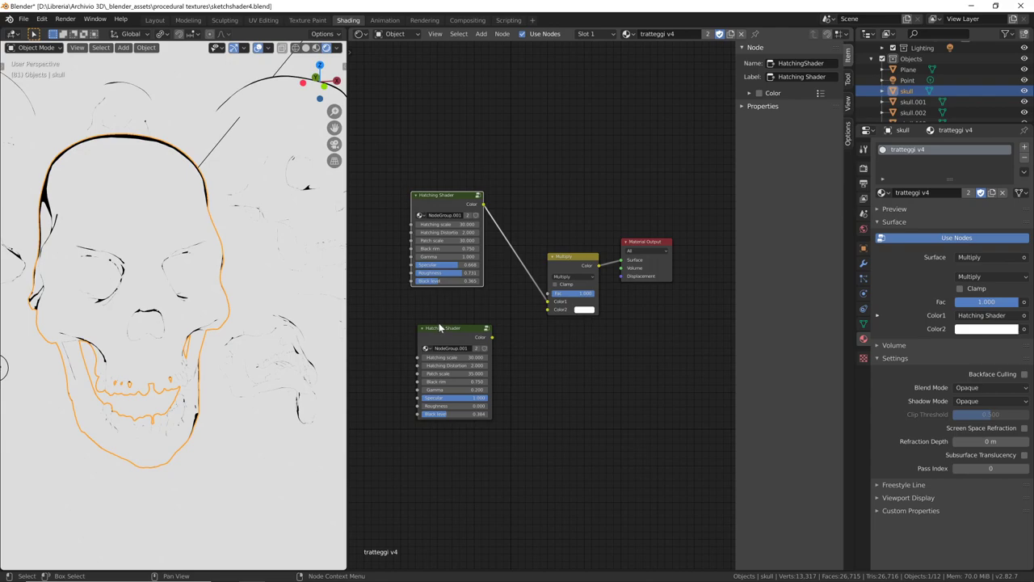
Inside the Hatching Shader group, move the Multiply node down and the Group Output node right
key(Tab)
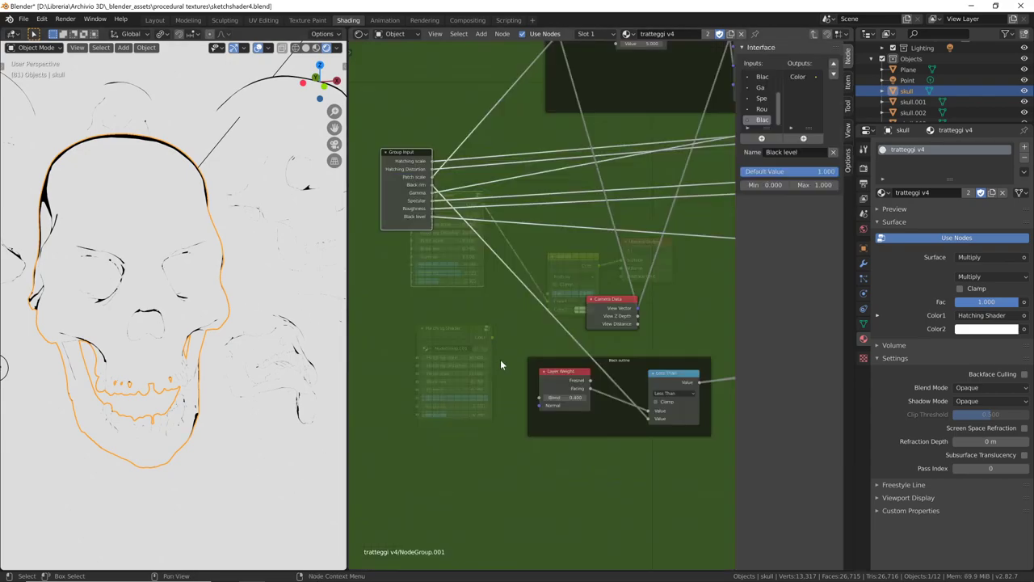
ctrl+scroll(528, 353, right, 5)
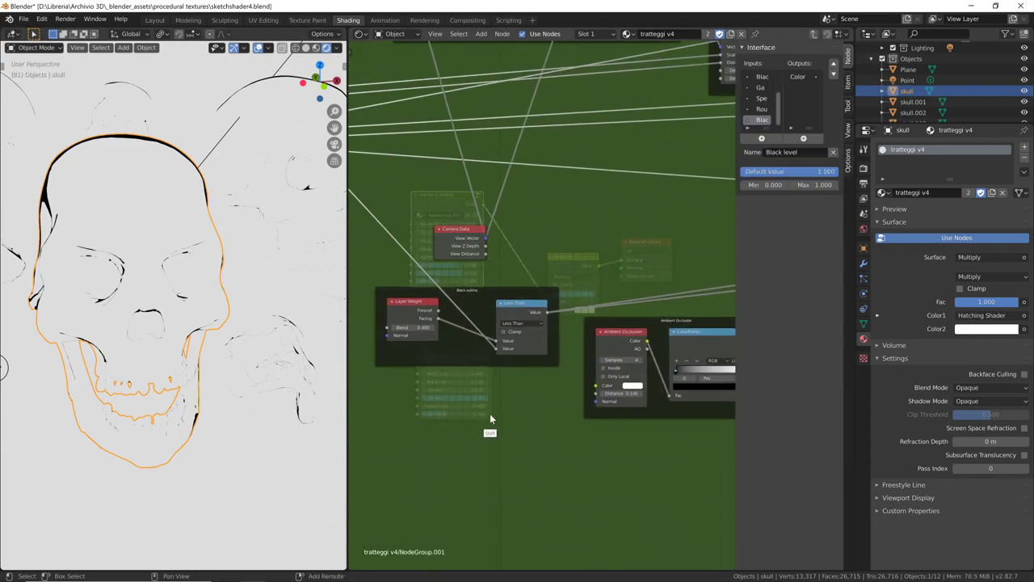
scroll(521, 307, down, 1)
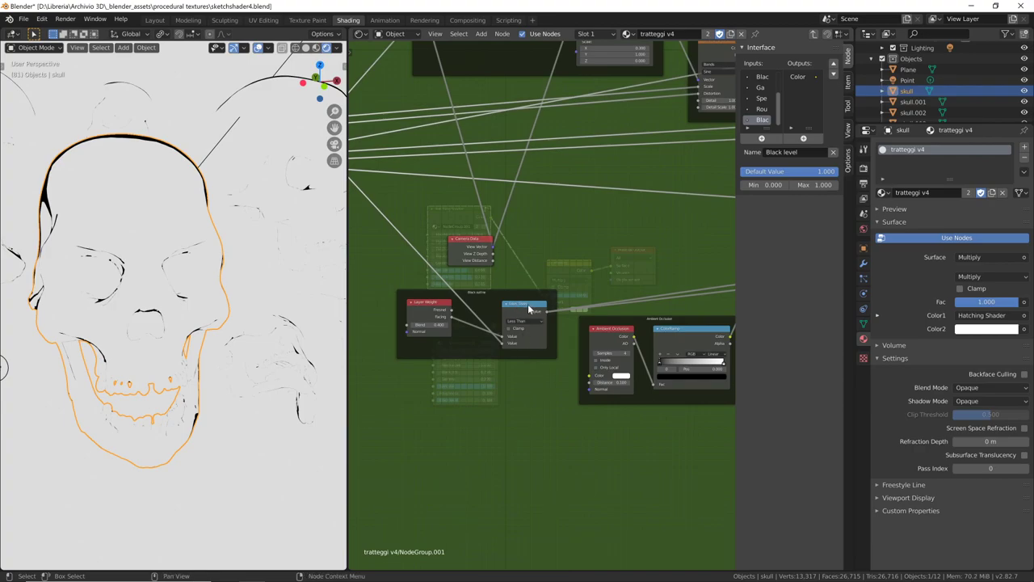
scroll(542, 353, up, 1)
scroll(536, 323, up, 1)
shift+scroll(541, 355, left, 1)
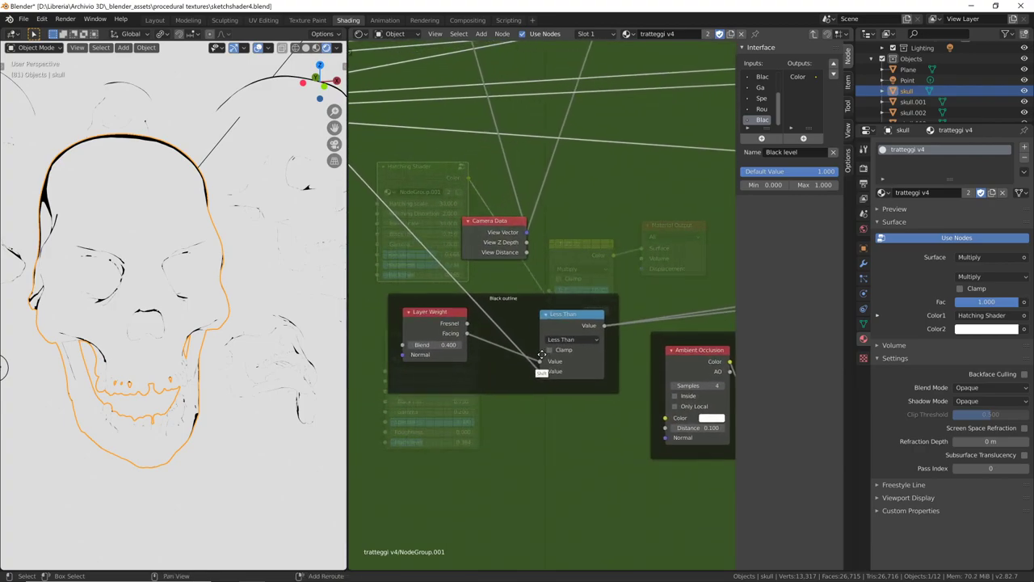
shift+scroll(541, 356, up, 2)
ctrl+scroll(649, 315, right, 4)
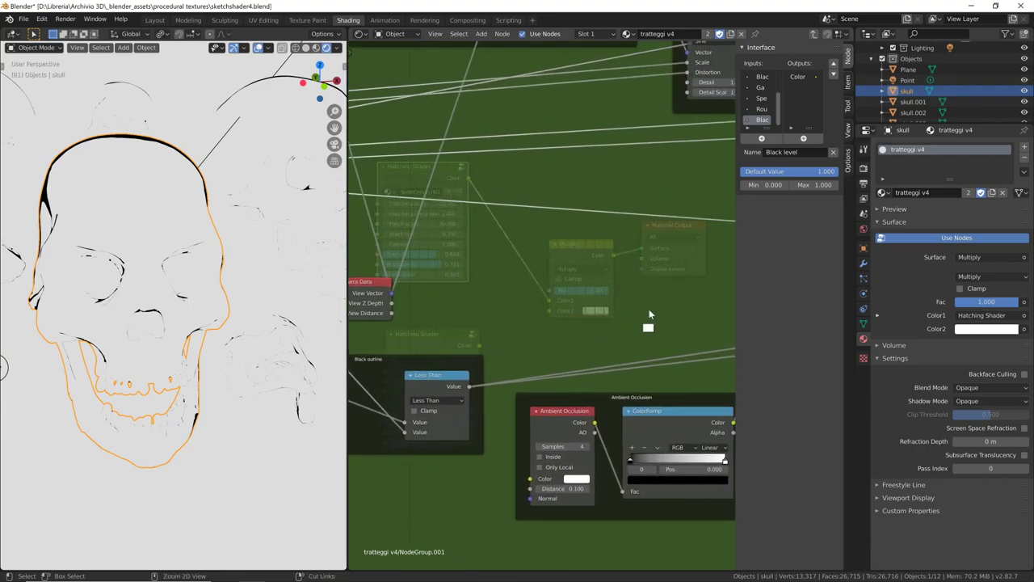
scroll(646, 311, down, 2)
scroll(630, 305, down, 2)
scroll(582, 307, down, 1)
scroll(541, 311, down, 1)
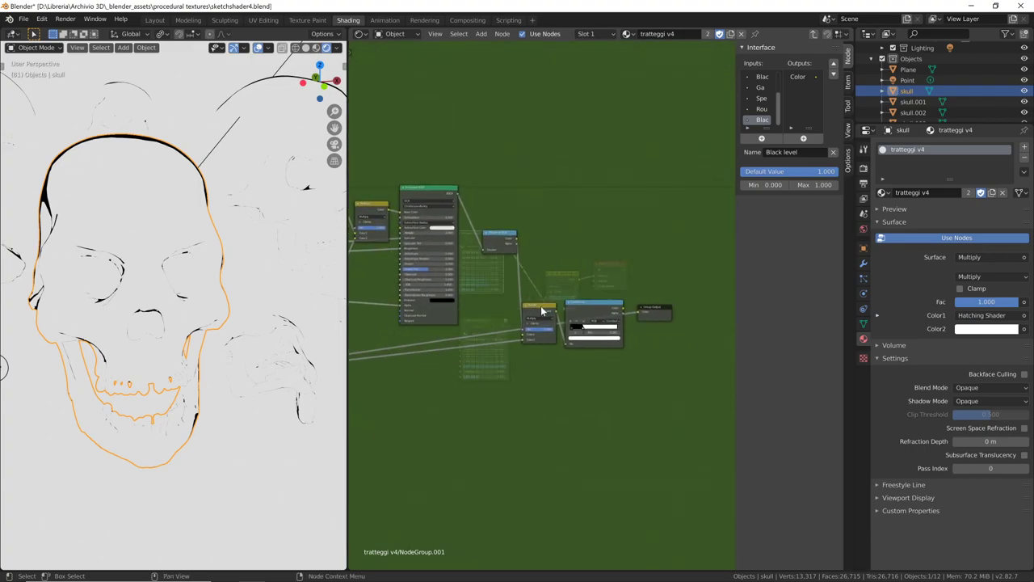
drag(540, 305, 546, 335)
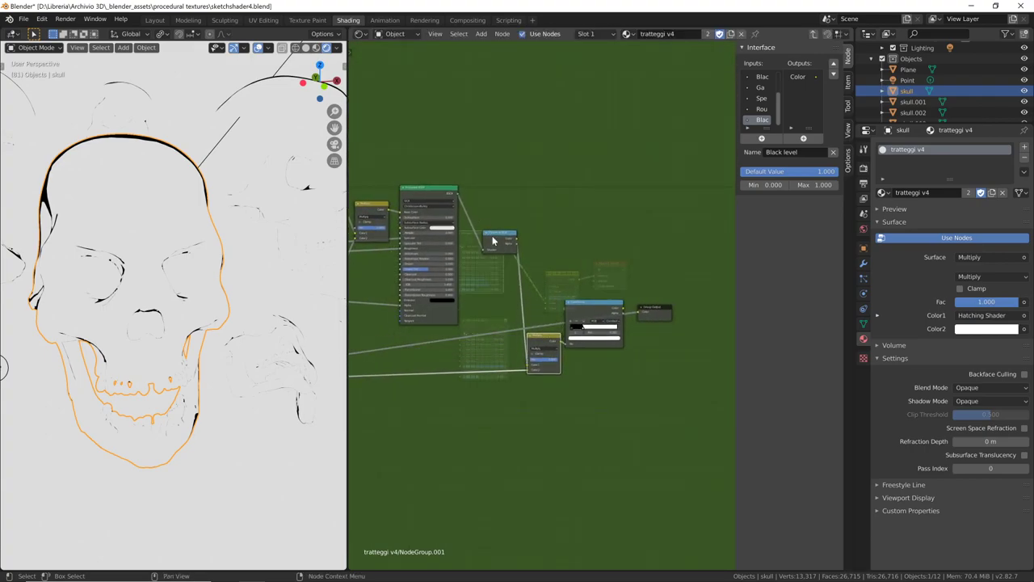
mouse_move(493, 240)
middle_down()
mouse_move(472, 248)
mouse_move(456, 227)
middle_up()
drag(624, 299, 661, 305)
Move the ColorRamp down-right and link the small node's output into its input
drag(557, 300, 576, 338)
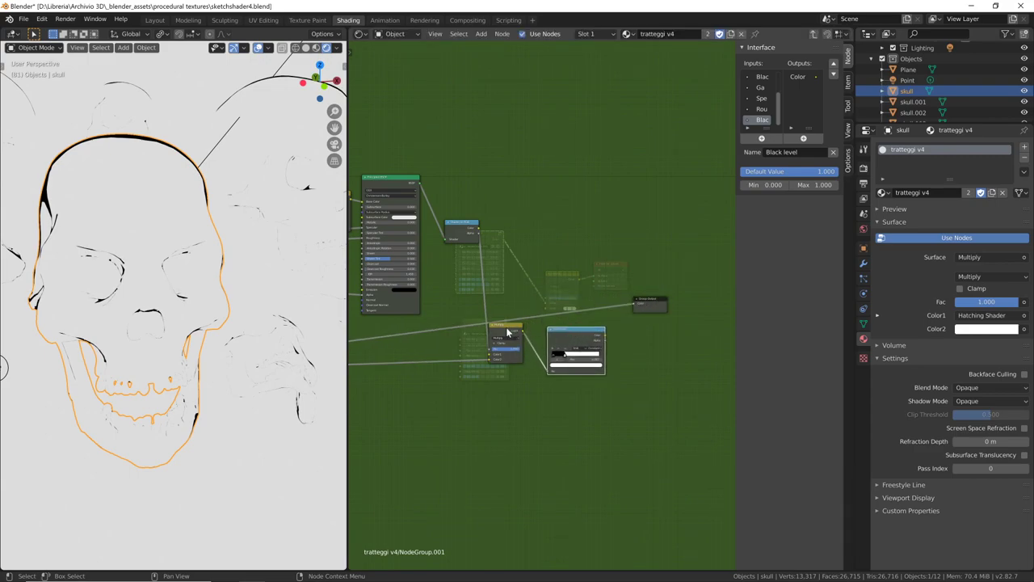
mouse_move(480, 231)
mouse_down()
mouse_move(571, 321)
mouse_move(546, 367)
mouse_up()
drag(571, 331, 633, 302)
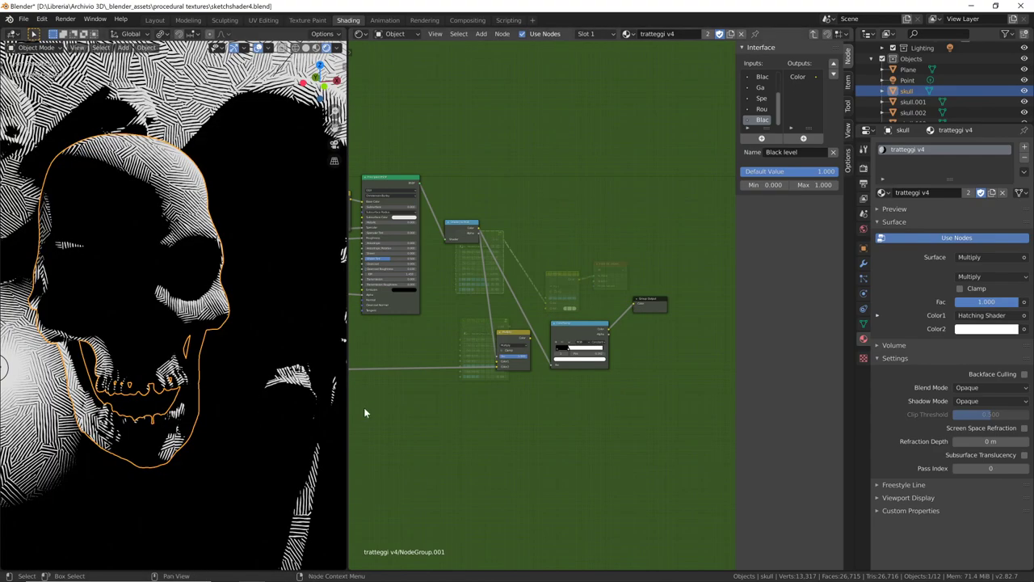
Slide the ColorRamp stop left to lighten the hatching
shift+middle_drag(261, 375, 263, 374)
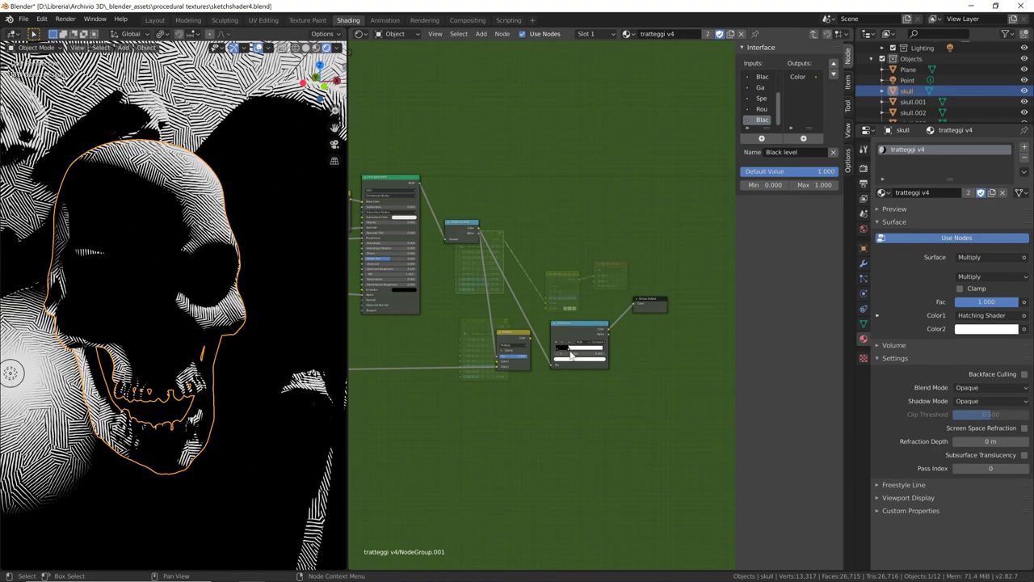
drag(569, 353, 563, 353)
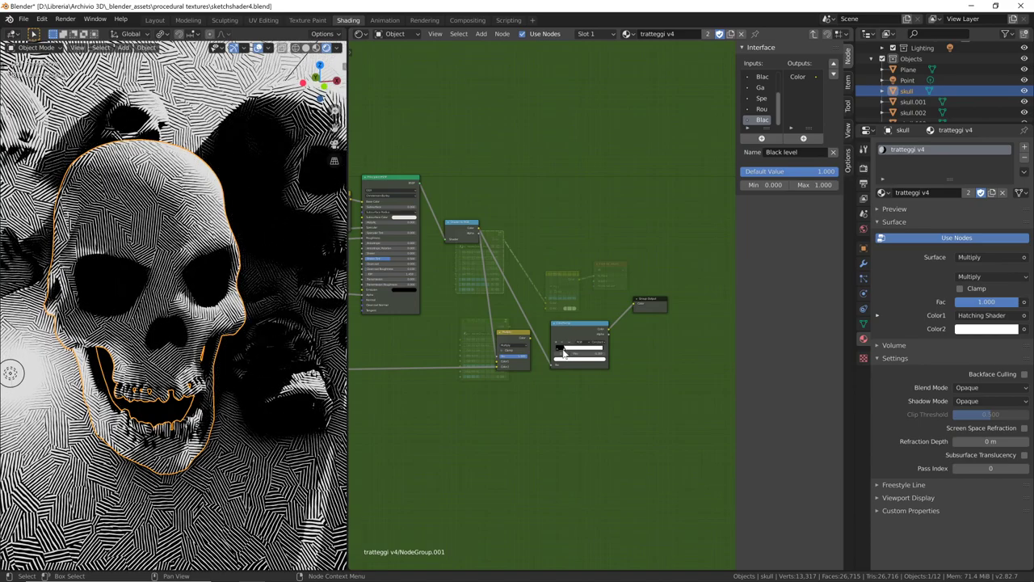
shift+middle_drag(202, 404, 242, 396)
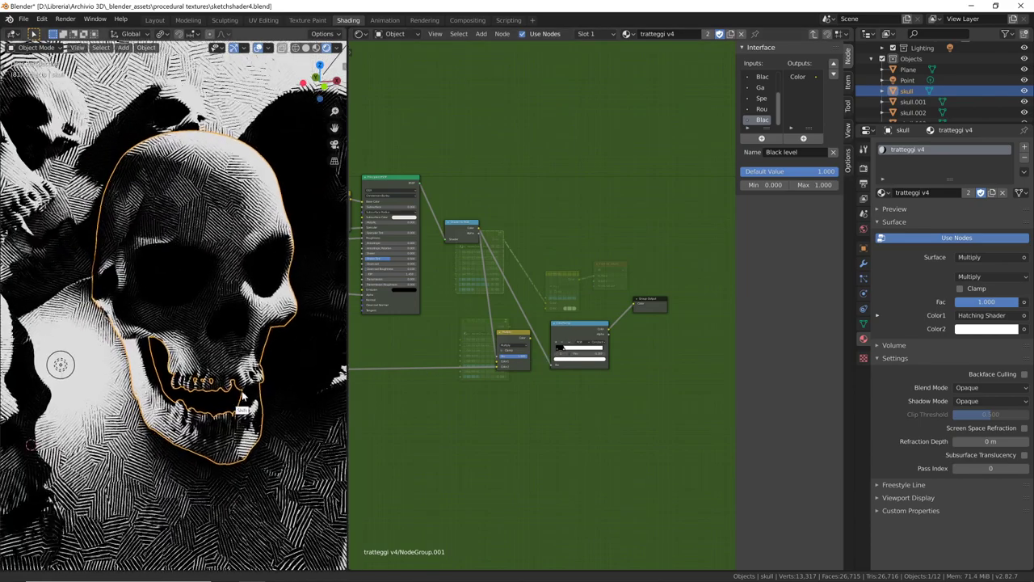
scroll(529, 295, up, 2)
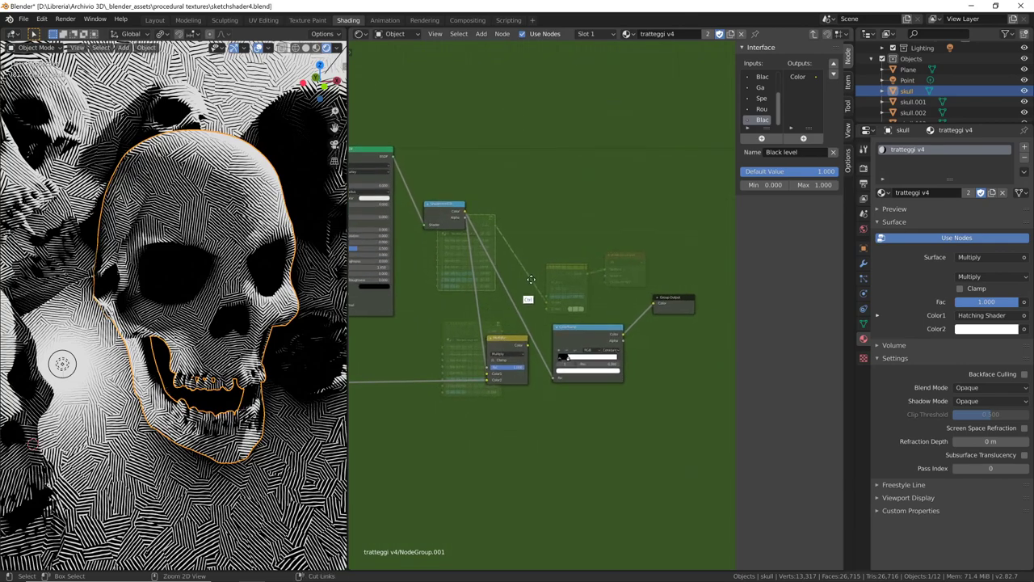
scroll(522, 279, up, 2)
Move the Black outline frame down and reposition the Principled BSDF node
mouse_move(522, 279)
shift+middle_down()
mouse_move(613, 289)
mouse_move(570, 376)
mouse_move(524, 409)
mouse_move(651, 353)
mouse_move(676, 393)
mouse_move(670, 357)
mouse_move(632, 373)
mouse_move(619, 425)
mouse_move(554, 363)
mouse_move(566, 338)
shift+middle_up()
drag(567, 339, 476, 550)
mouse_move(653, 300)
shift+middle_down()
mouse_move(450, 376)
mouse_move(447, 422)
mouse_move(477, 231)
shift+middle_up()
drag(476, 231, 485, 233)
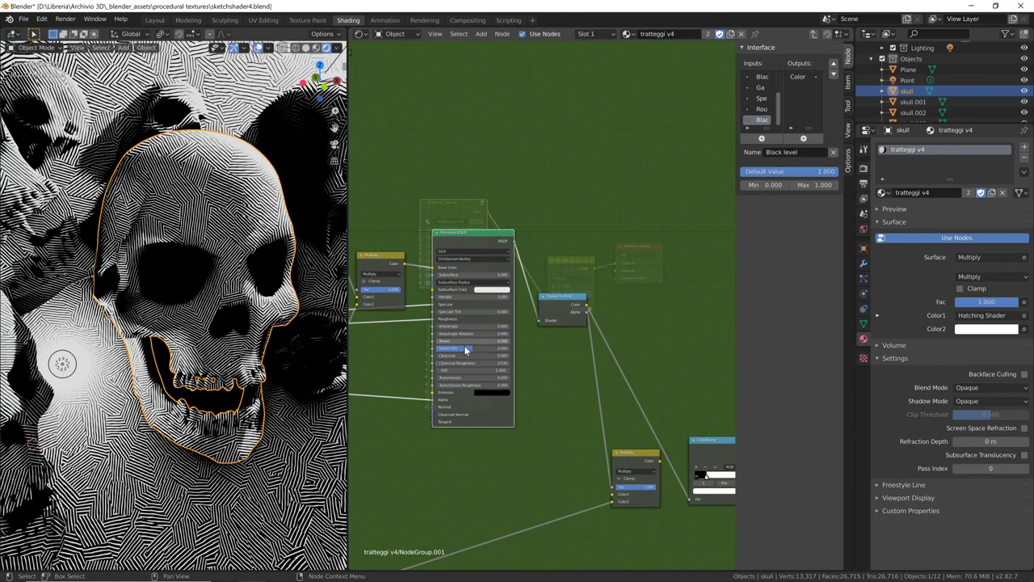
scroll(525, 321, up, 2)
shift+middle_drag(525, 321, 636, 338)
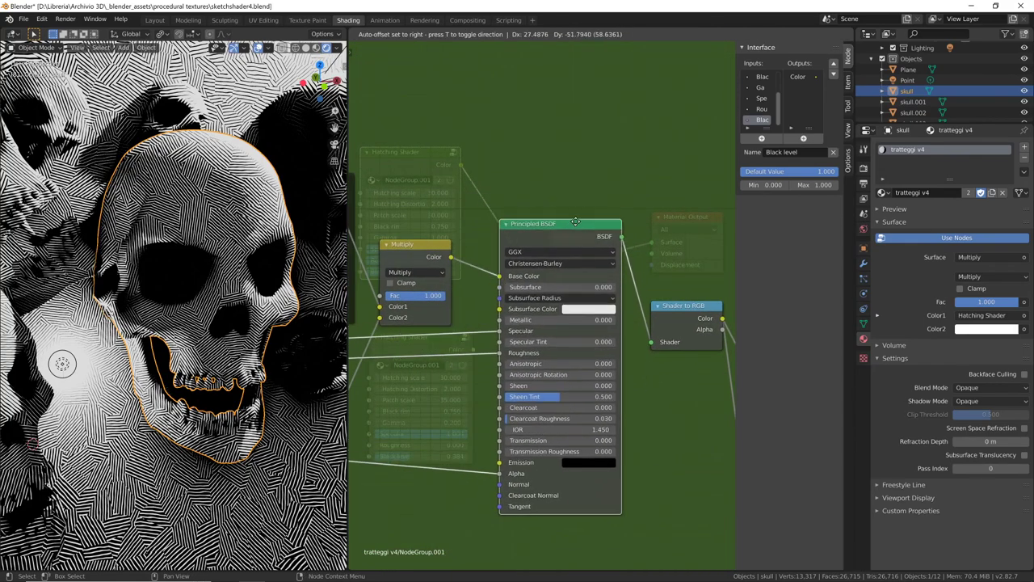
Nudge the Group Input node slightly and return to the top-level tratteggi v4 material
mouse_move(469, 453)
shift+middle_down()
mouse_move(504, 476)
mouse_move(498, 408)
mouse_move(588, 341)
shift+middle_up()
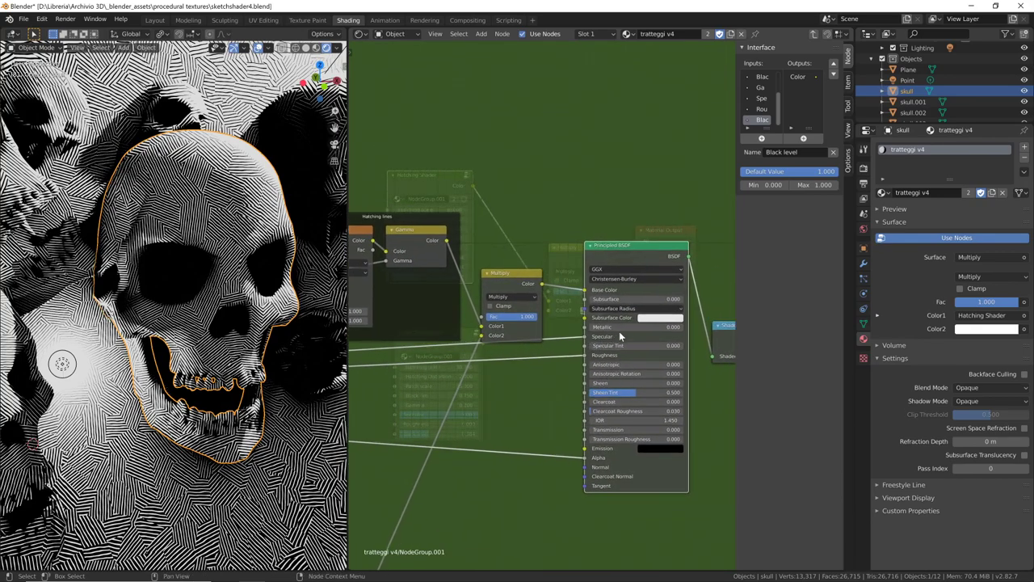
scroll(619, 335, down, 2)
scroll(571, 329, down, 1)
shift+scroll(517, 428, left, 1)
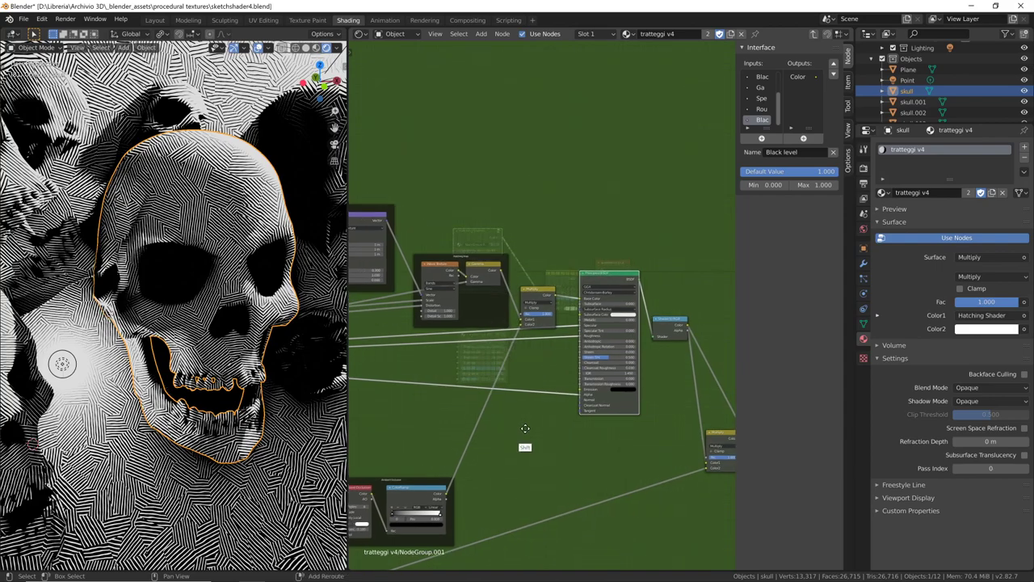
shift+scroll(563, 426, left, 2)
shift+scroll(583, 408, left, 3)
shift+scroll(558, 436, left, 2)
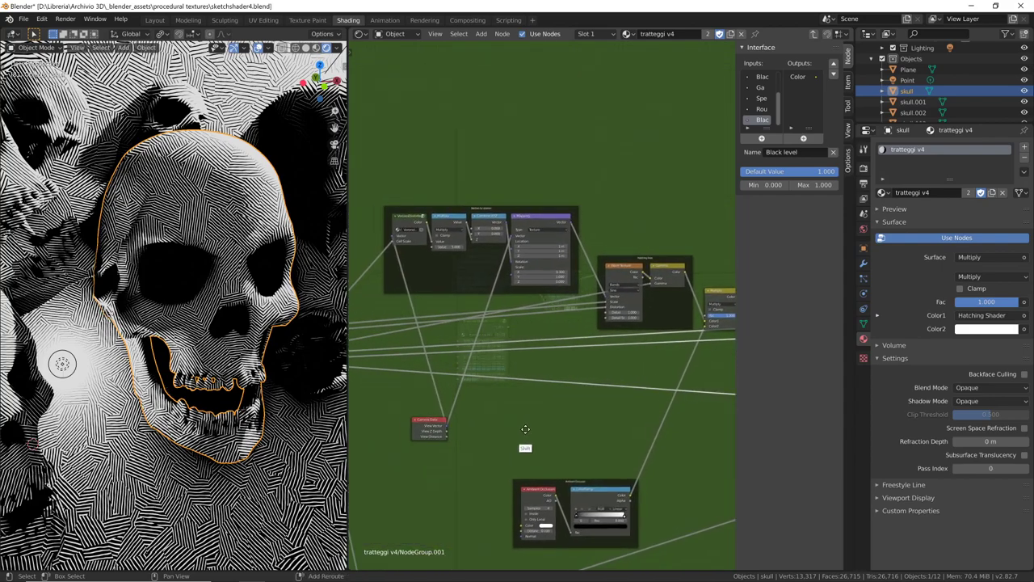
shift+scroll(582, 432, left, 5)
drag(466, 340, 462, 345)
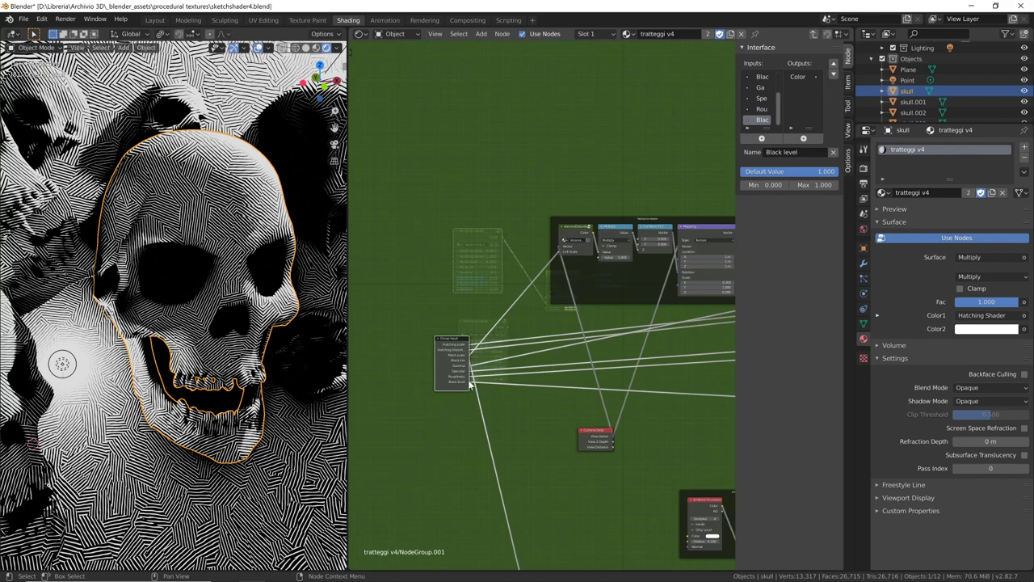
shift+scroll(613, 419, right, 2)
shift+scroll(615, 416, right, 3)
shift+scroll(621, 413, right, 3)
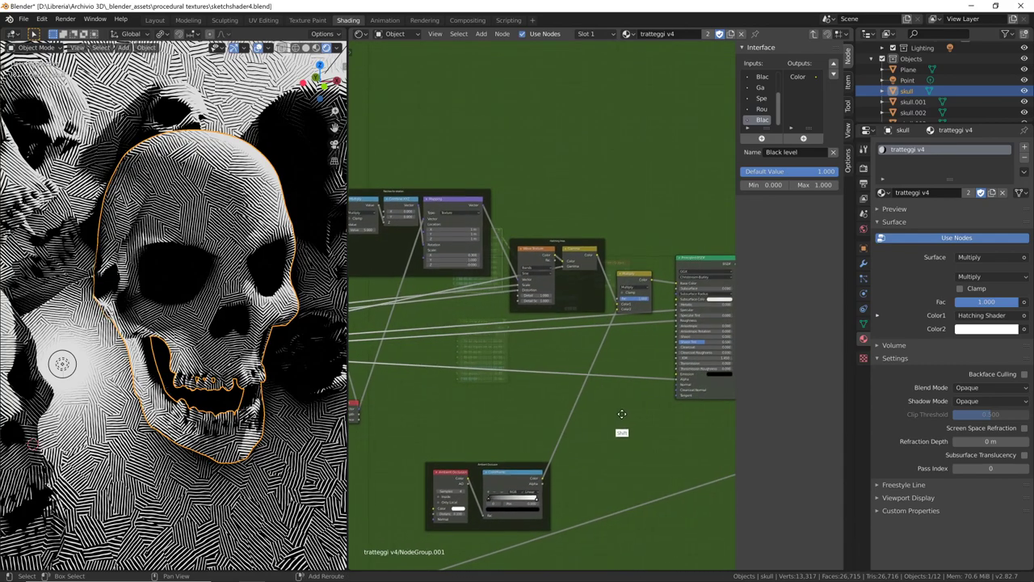
shift+scroll(565, 408, left, 1)
shift+scroll(525, 404, left, 5)
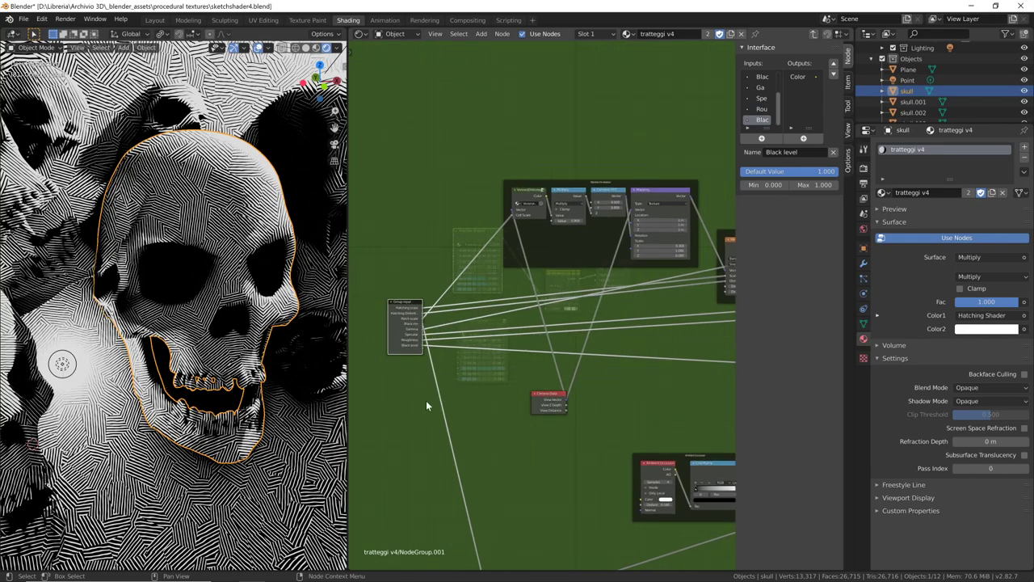
key(Tab)
Set the upper Hatching Shader's Specular to 0.800
scroll(468, 293, up, 1)
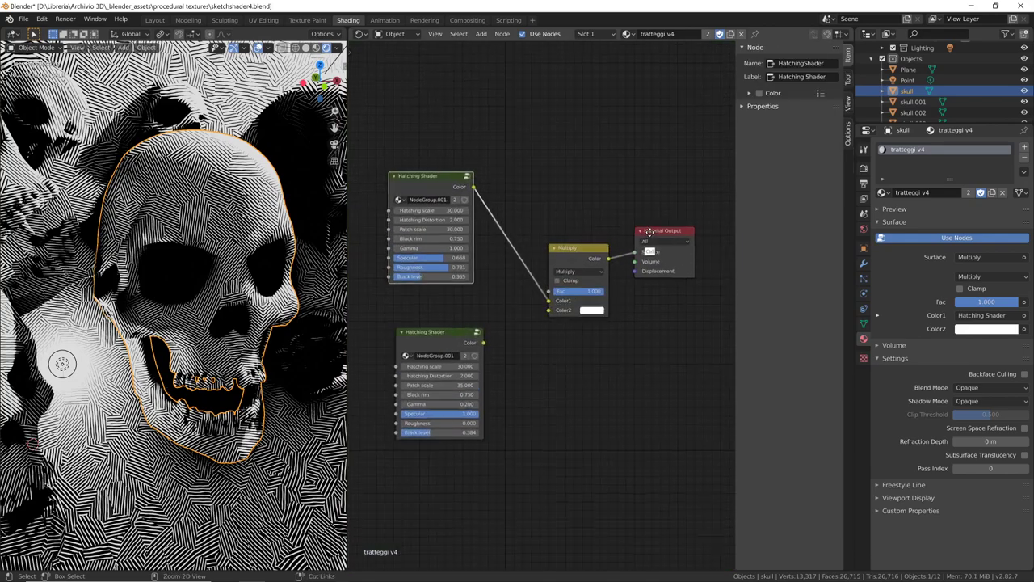
scroll(468, 294, up, 2)
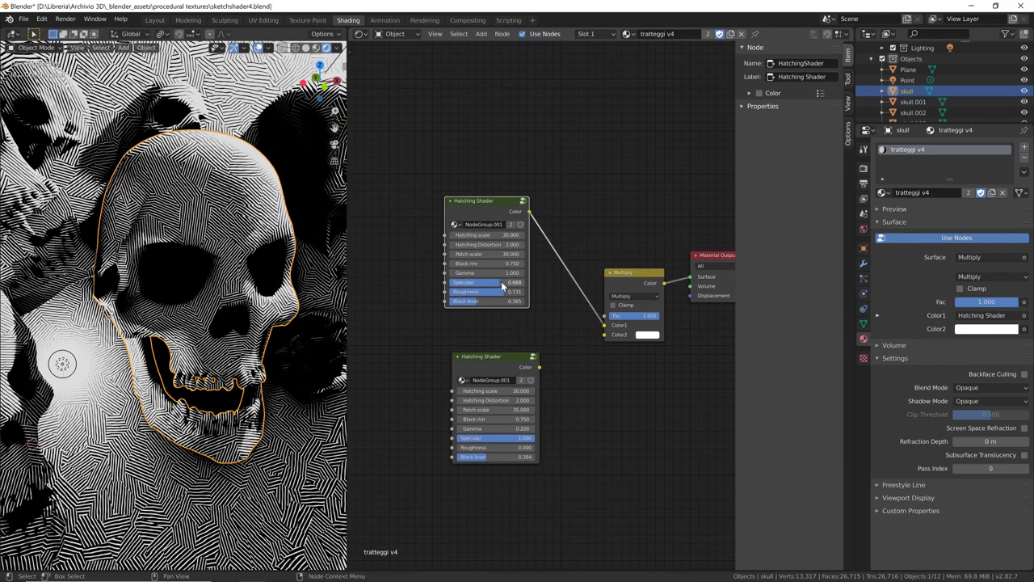
drag(503, 286, 514, 289)
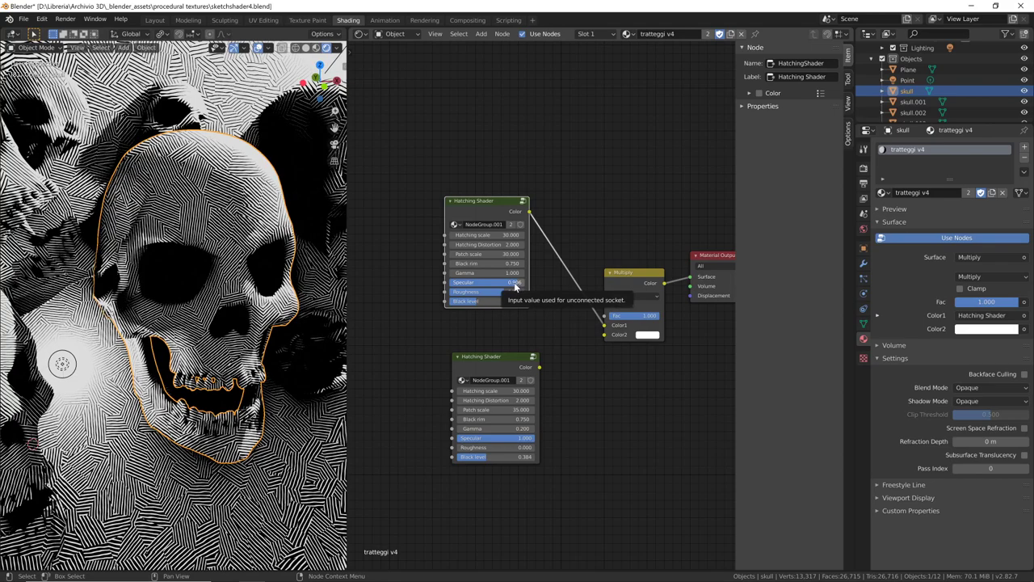
click(515, 286)
text(0.1)
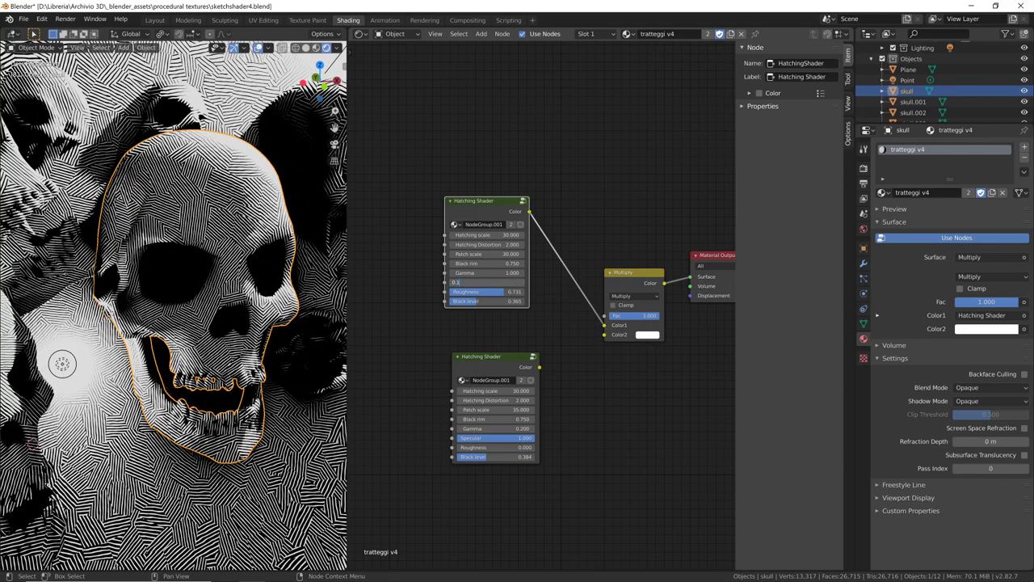
key(Return)
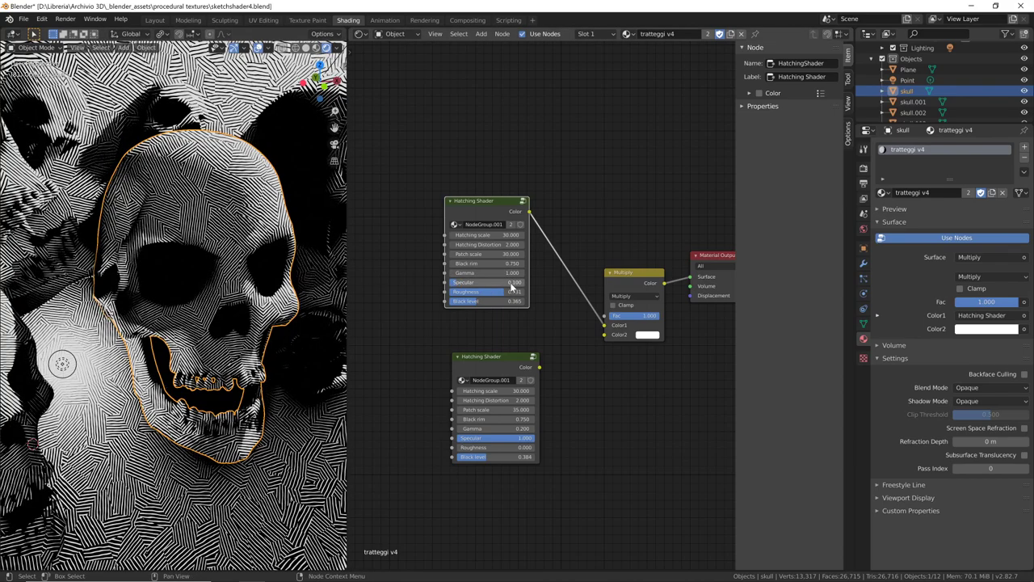
key(Return)
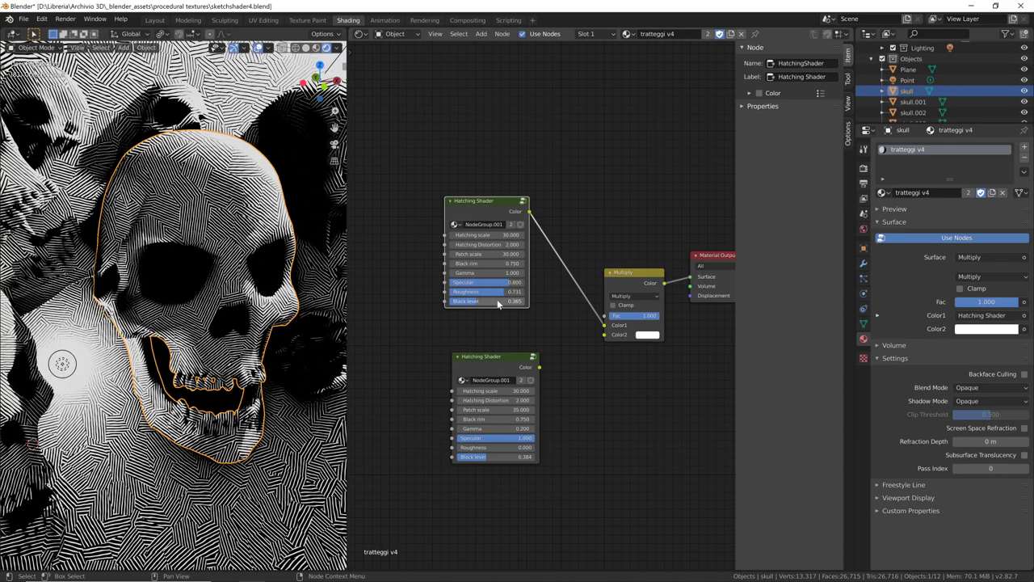
Lower the upper shader's Roughness to 0.035 and fine-tune Specular to about 0.854
click(509, 293)
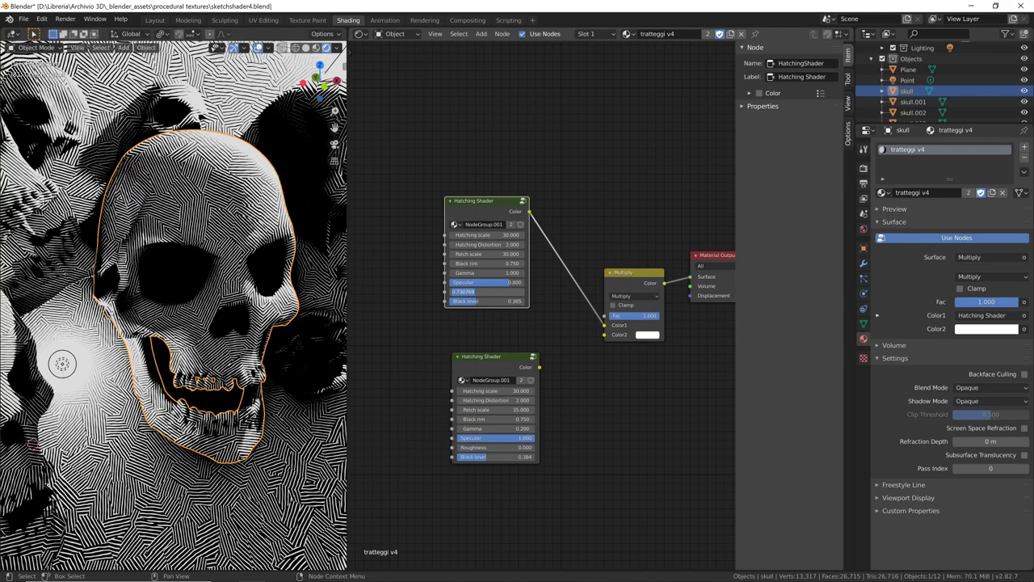
key(Return)
text(0.100)
key(Return)
middle_drag(264, 218, 258, 220)
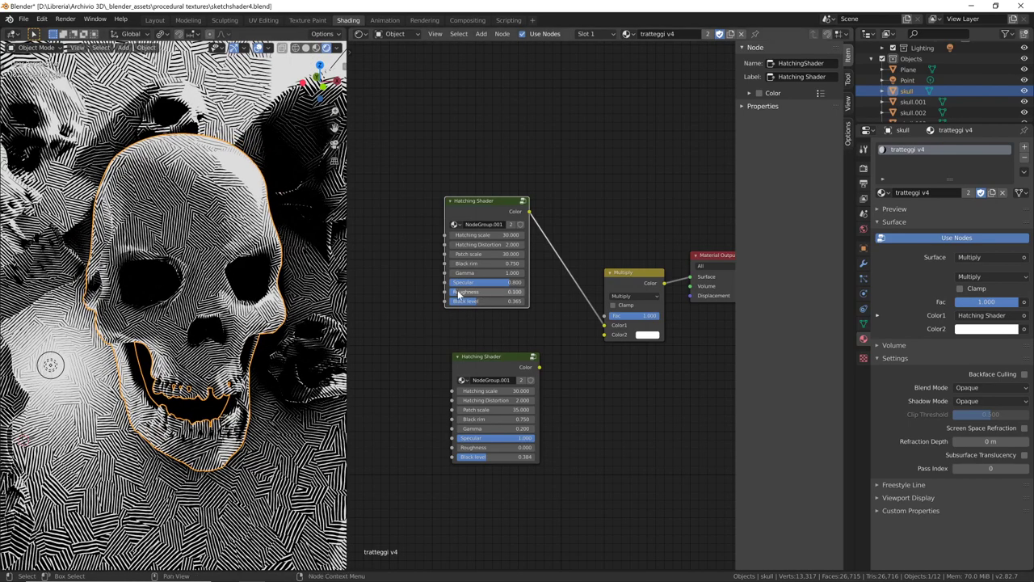
mouse_move(458, 295)
mouse_down()
mouse_move(508, 284)
mouse_move(479, 288)
mouse_move(509, 295)
mouse_move(480, 293)
mouse_up()
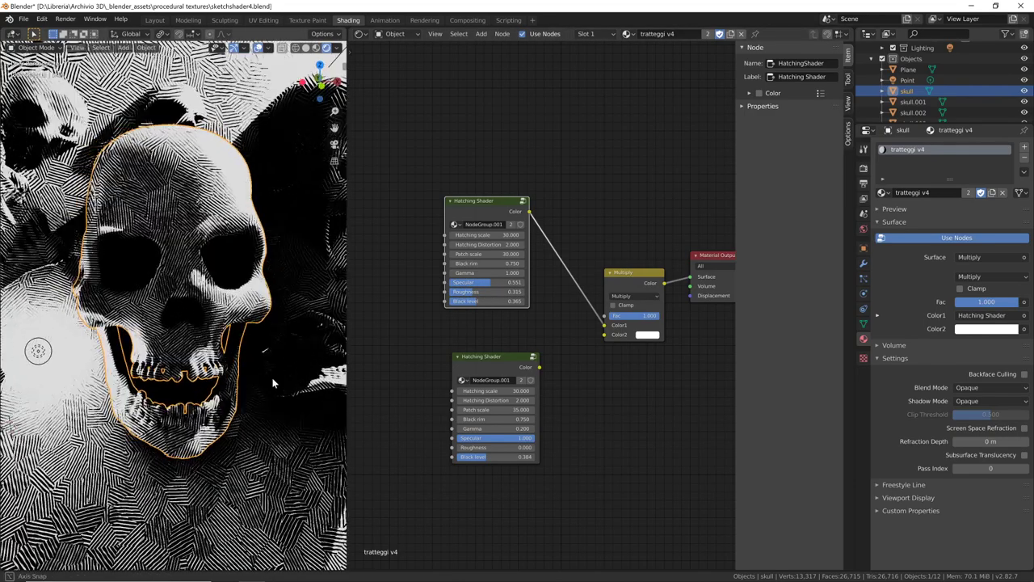
middle_drag(276, 384, 266, 377)
drag(486, 285, 523, 287)
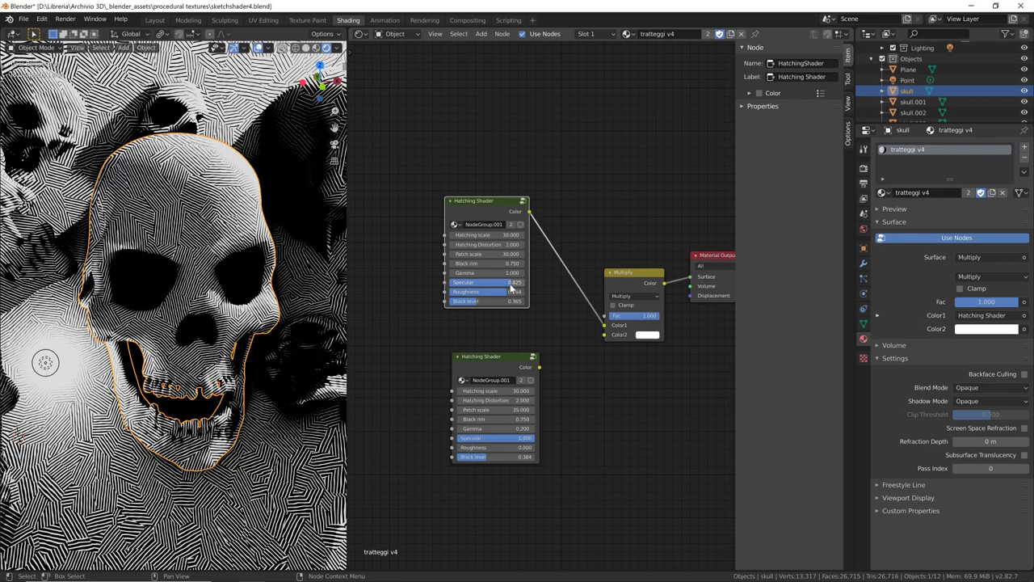
drag(507, 286, 519, 287)
Lower the upper shader's Black level to darken the hatching, then enter the node group
mouse_move(479, 301)
mouse_down()
mouse_move(468, 302)
mouse_move(509, 303)
mouse_up()
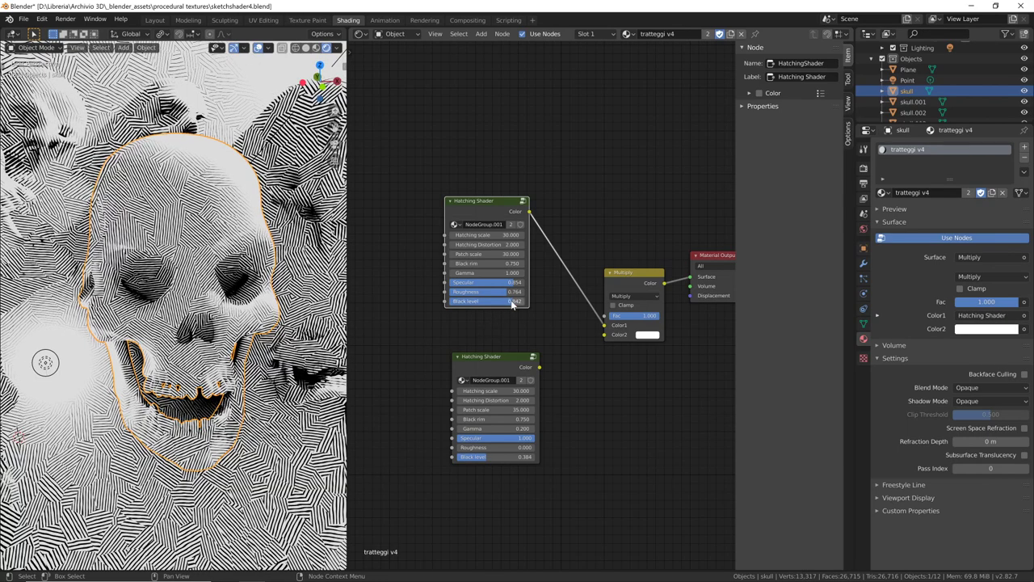
mouse_move(510, 304)
mouse_down()
mouse_move(432, 304)
mouse_move(514, 303)
mouse_move(487, 302)
mouse_move(496, 302)
mouse_up()
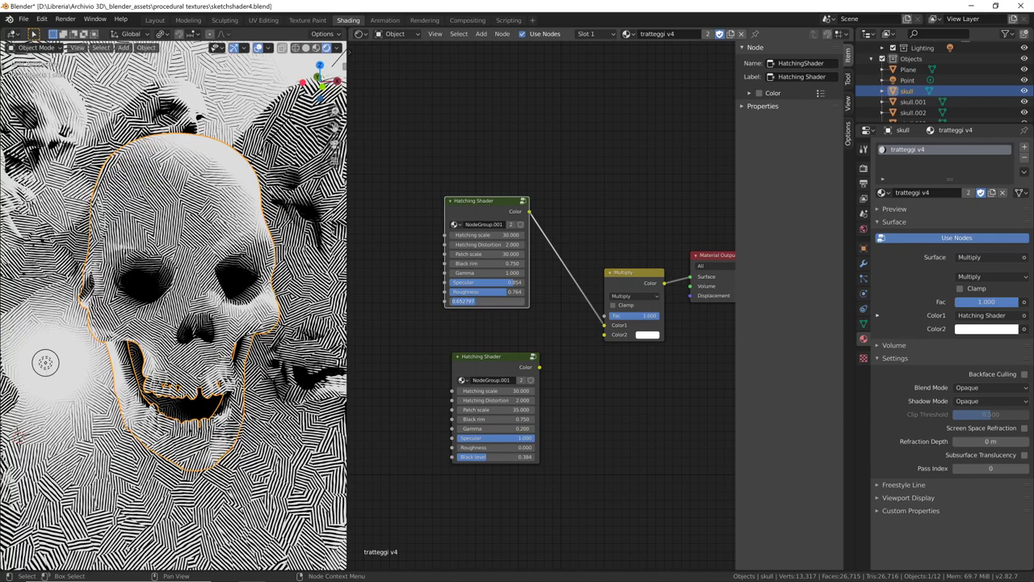
key(Tab)
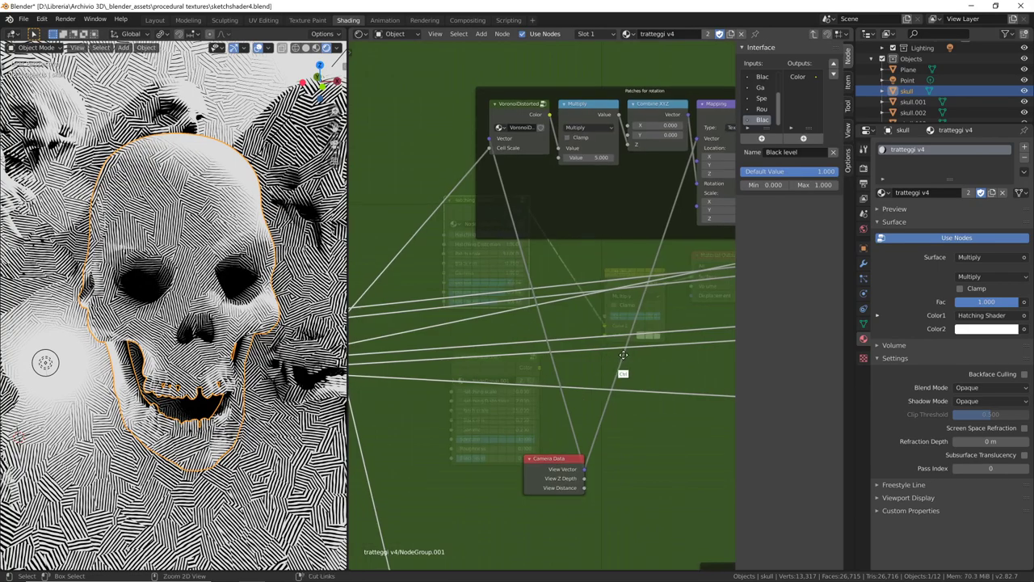
Nudge the Principled BSDF node and remove the Multiply link from its Base Color
mouse_move(623, 350)
ctrl+middle_down()
mouse_move(512, 322)
mouse_move(564, 353)
mouse_move(398, 324)
ctrl+middle_up()
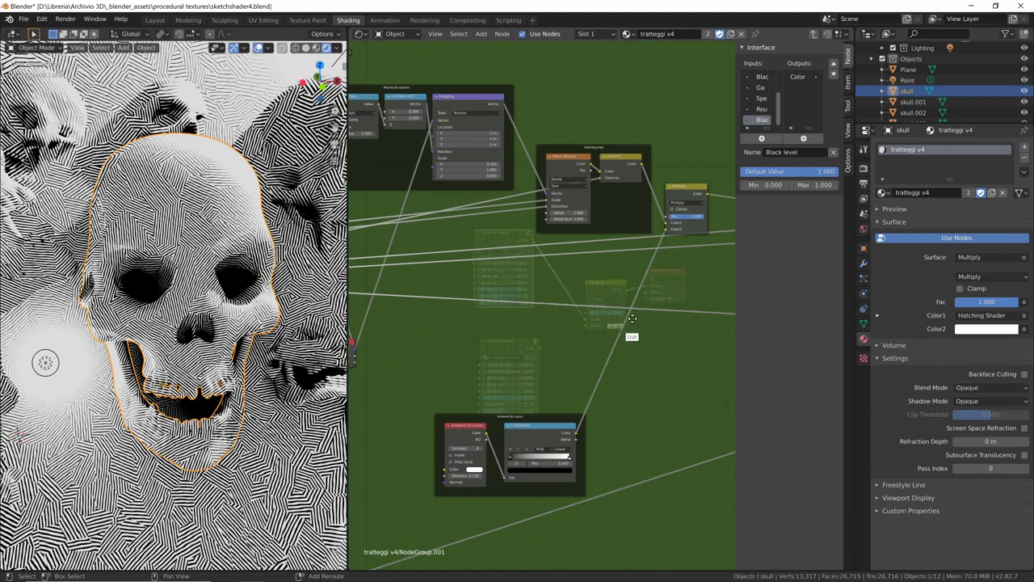
drag(506, 195, 516, 202)
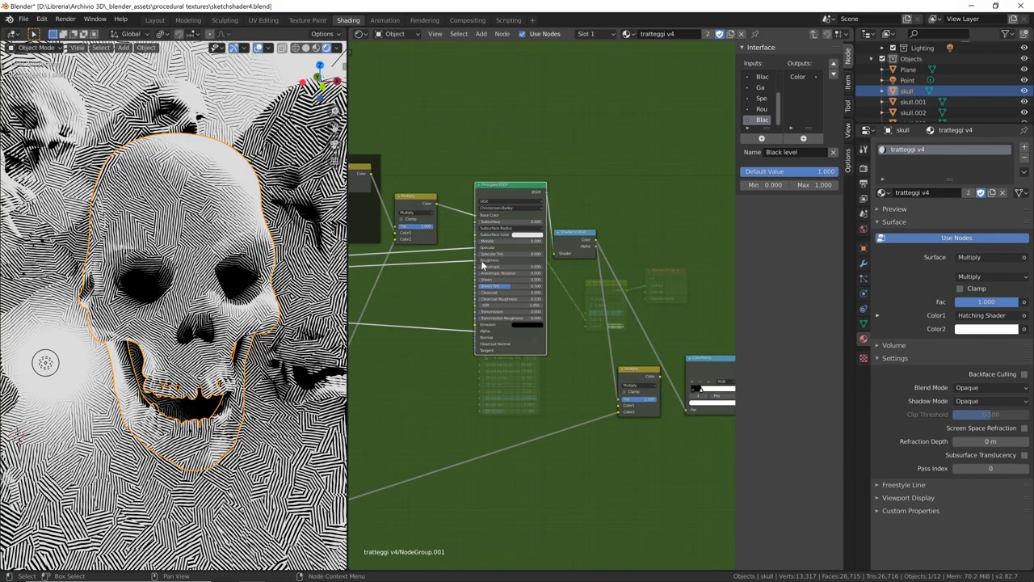
mouse_move(461, 401)
shift+middle_down()
mouse_move(464, 431)
mouse_move(537, 456)
mouse_move(563, 342)
mouse_move(592, 337)
mouse_move(452, 376)
mouse_move(494, 305)
shift+middle_up()
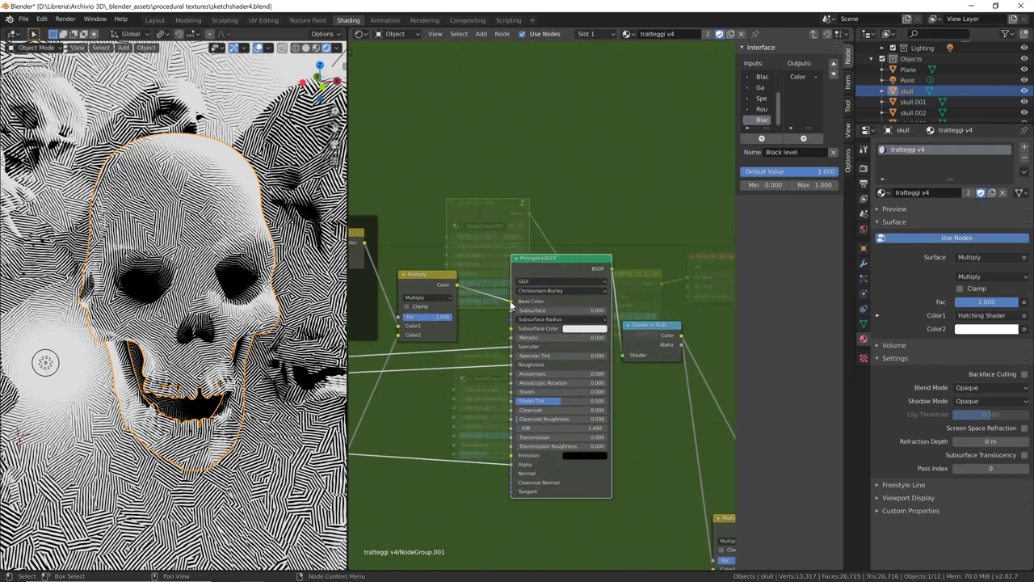
drag(495, 315, 584, 306)
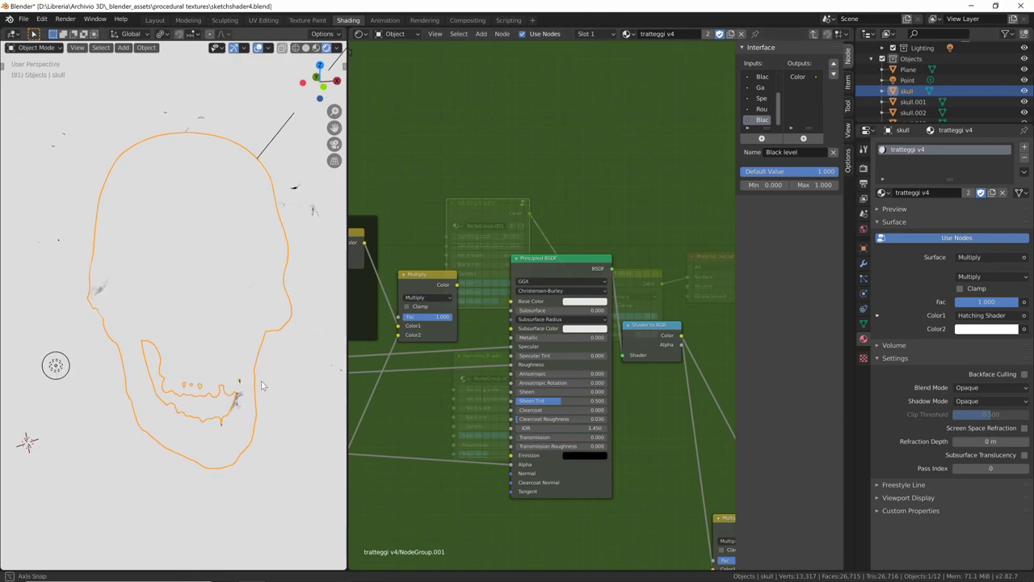
Set the Principled BSDF Base Color to red-orange and move the ColorRamp black stop to about 0.187
click(584, 303)
click(596, 233)
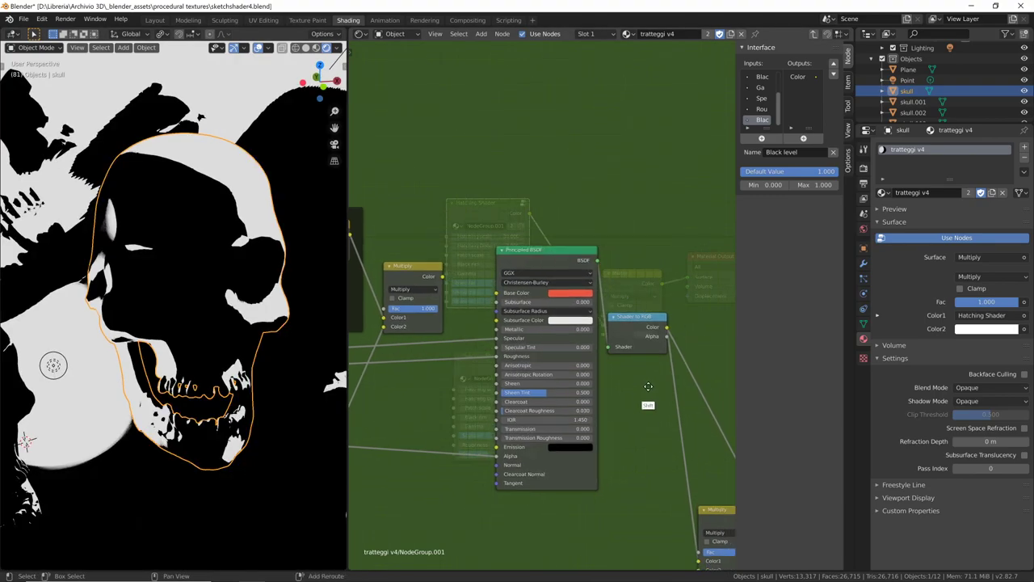
middle_drag(663, 388, 586, 386)
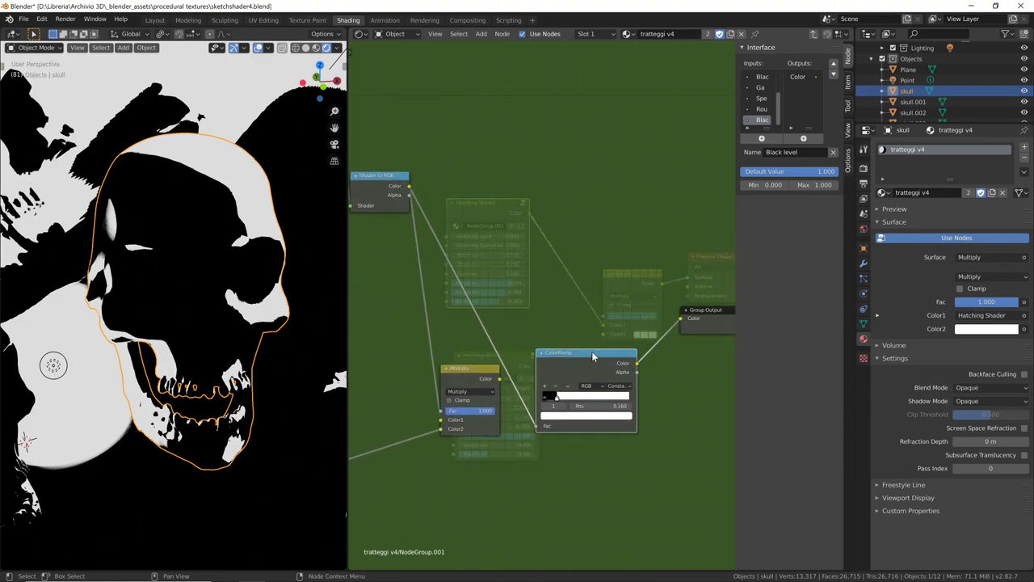
drag(592, 356, 590, 339)
drag(555, 381, 557, 386)
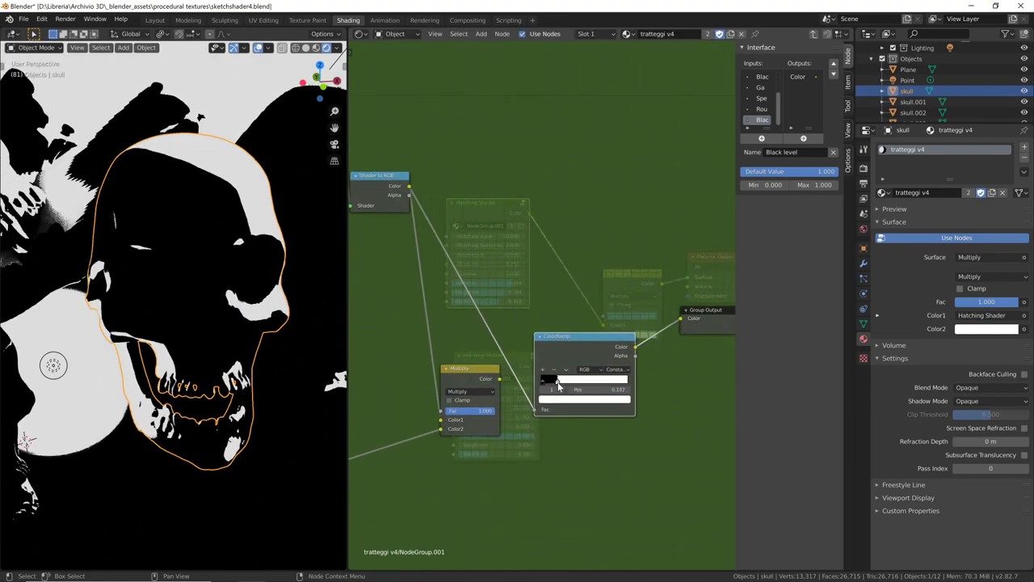
Try Linear ramp interpolation with the black stop slid far right, then revert to Constant
click(616, 370)
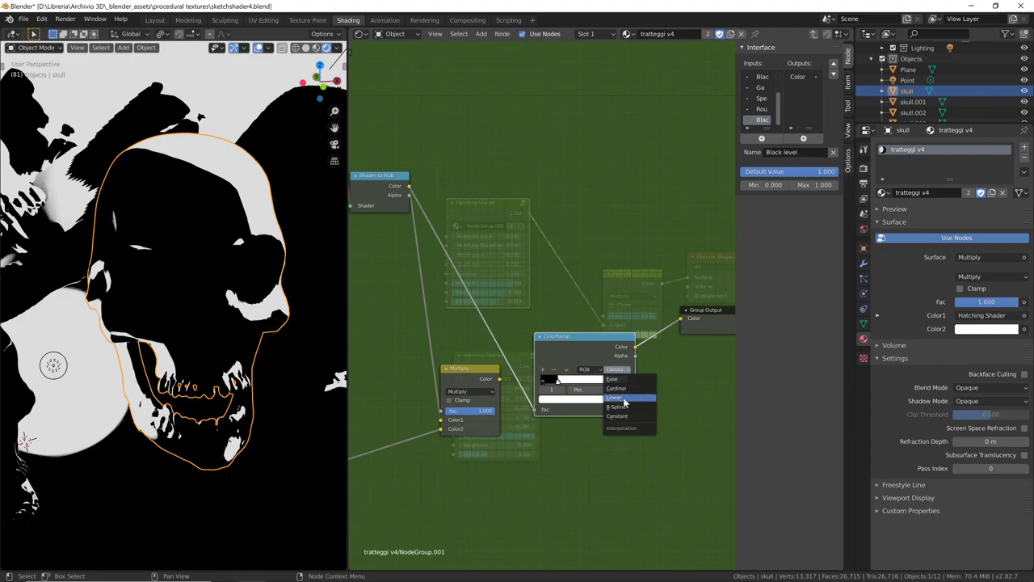
click(624, 399)
drag(557, 384, 643, 380)
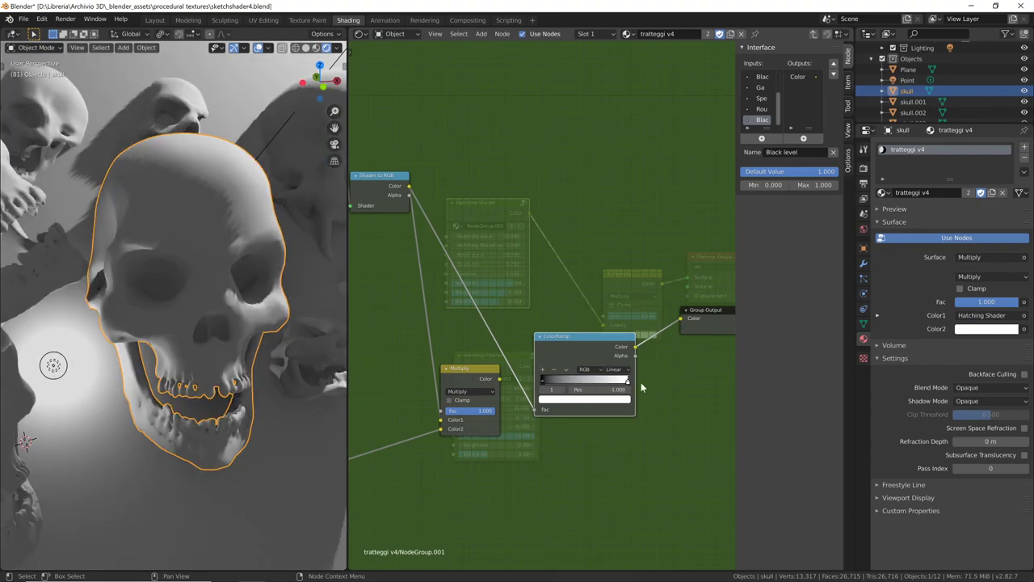
middle_drag(293, 387, 235, 218)
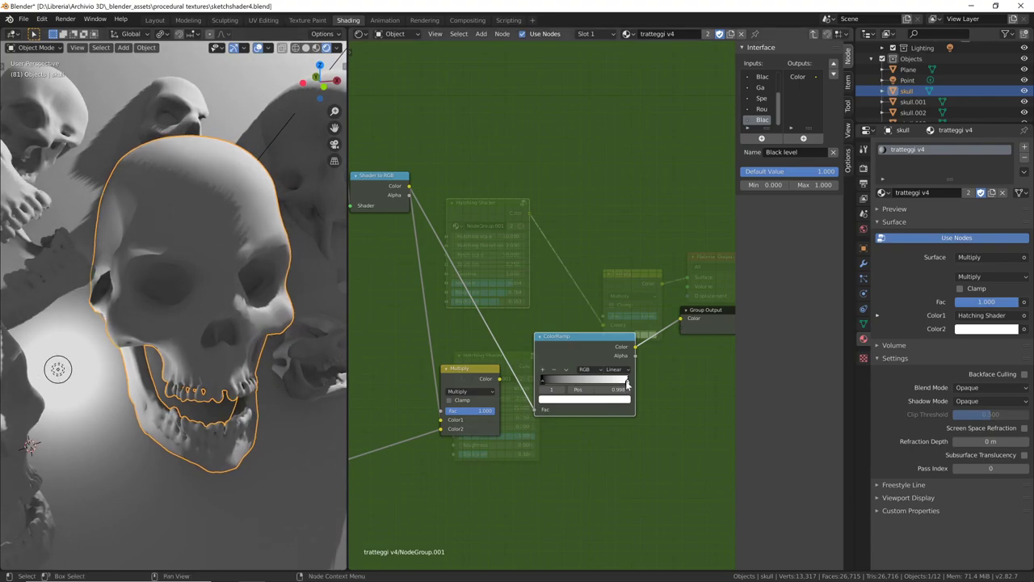
drag(627, 385, 546, 383)
click(614, 369)
click(629, 417)
Set the ColorRamp black stop to 0.118 and connect the hatching Multiply output to Base Color
middle_drag(291, 363, 260, 374)
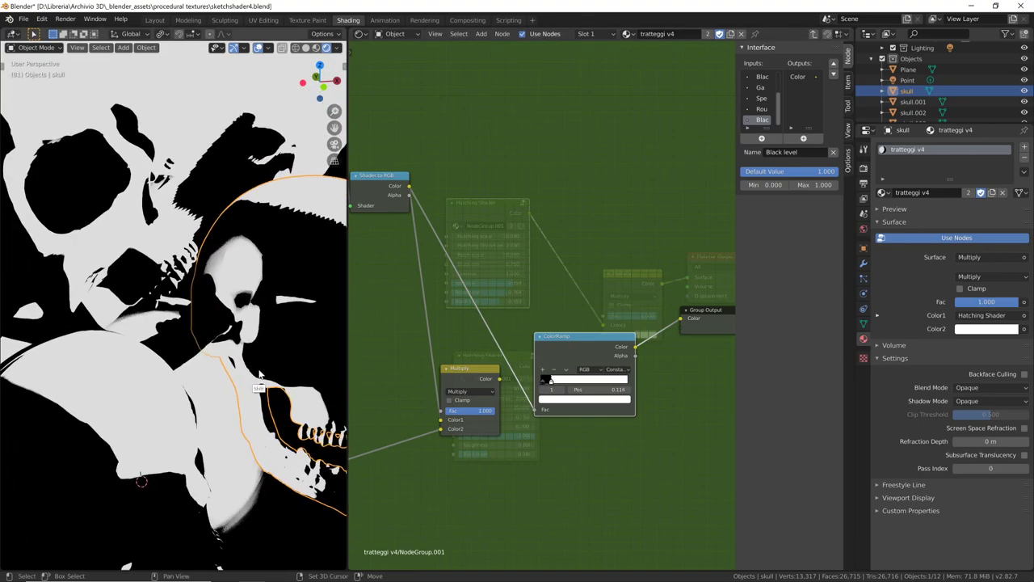
middle_drag(428, 340, 622, 320)
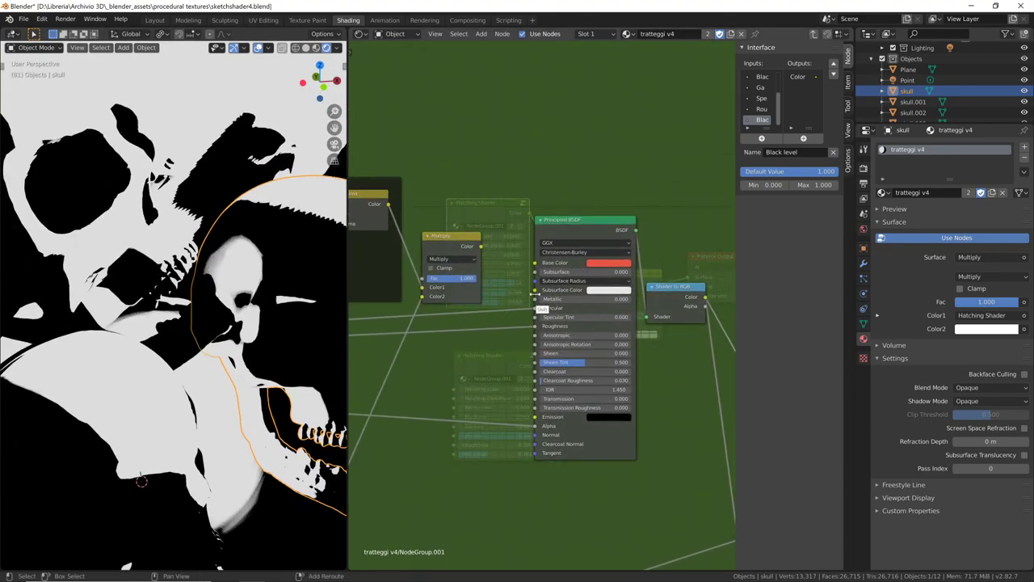
middle_drag(539, 296, 564, 292)
middle_drag(271, 376, 252, 361)
middle_drag(521, 261, 531, 289)
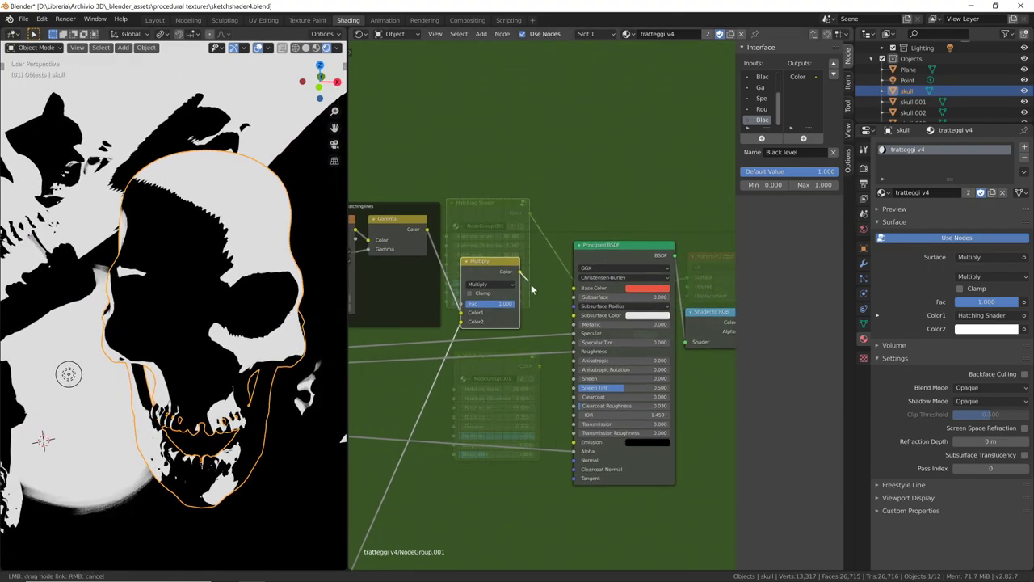
drag(575, 294, 574, 289)
Move the Ambient Occlusion frame with its ColorRamp beneath the Hatching lines frame
mouse_move(467, 433)
middle_down()
mouse_move(528, 403)
mouse_move(642, 251)
mouse_move(637, 267)
middle_up()
mouse_move(454, 487)
mouse_down()
mouse_move(531, 315)
mouse_move(534, 416)
mouse_up()
shift+scroll(533, 346, up, 2)
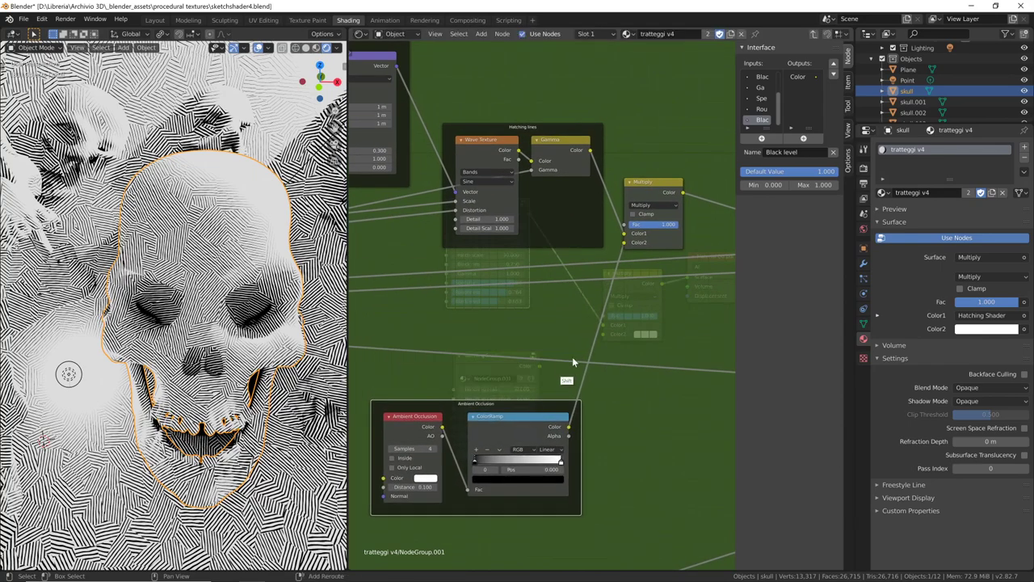
ctrl+scroll(546, 335, down, 2)
shift+scroll(546, 334, up, 2)
ctrl+scroll(517, 233, up, 3)
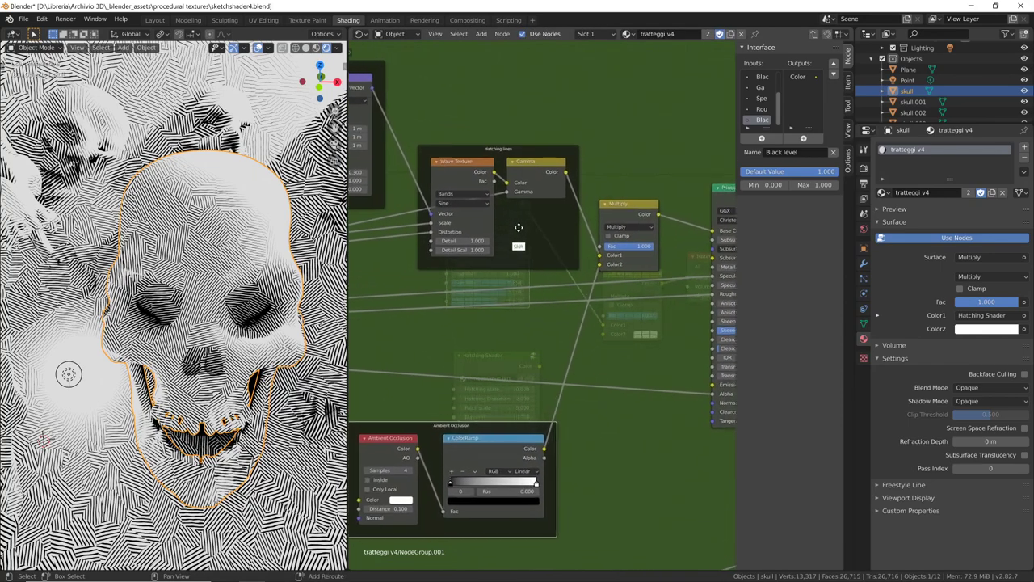
shift+middle_drag(554, 304, 541, 294)
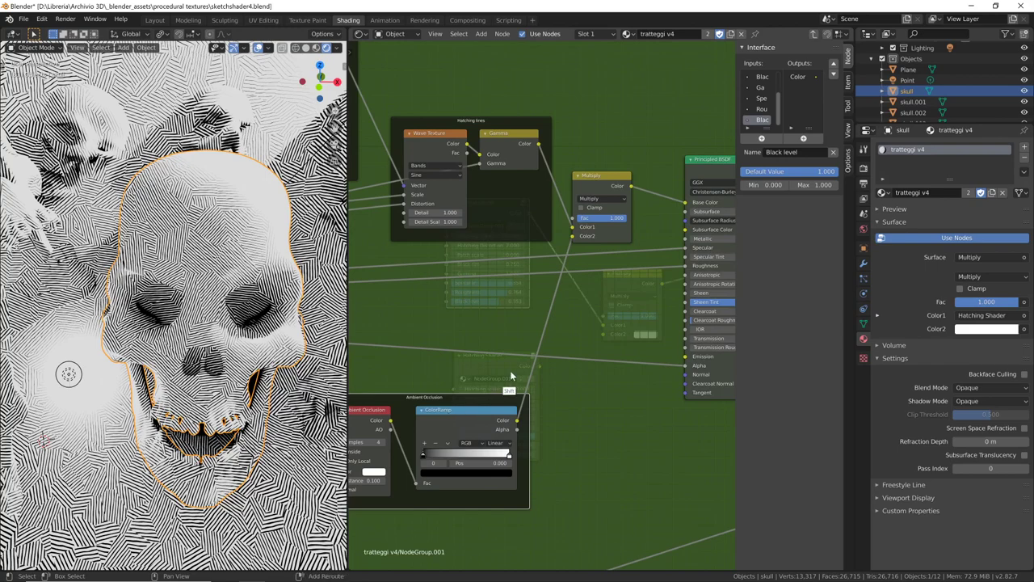
shift+middle_drag(509, 370, 538, 344)
shift+middle_drag(538, 401, 503, 409)
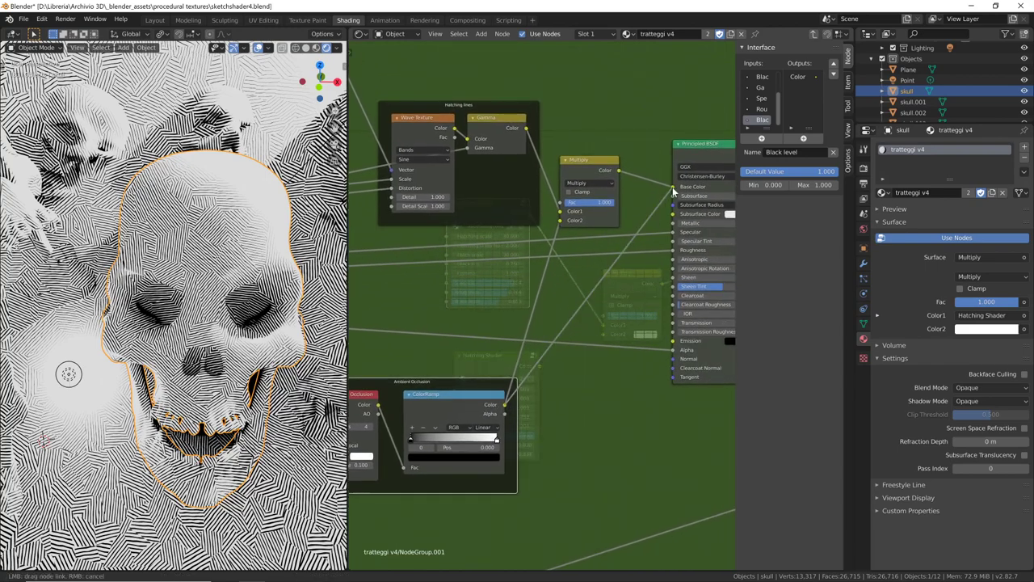
Remove the Base Color link and test the AO ColorRamp black stop, returning it to 0.000
drag(673, 191, 555, 407)
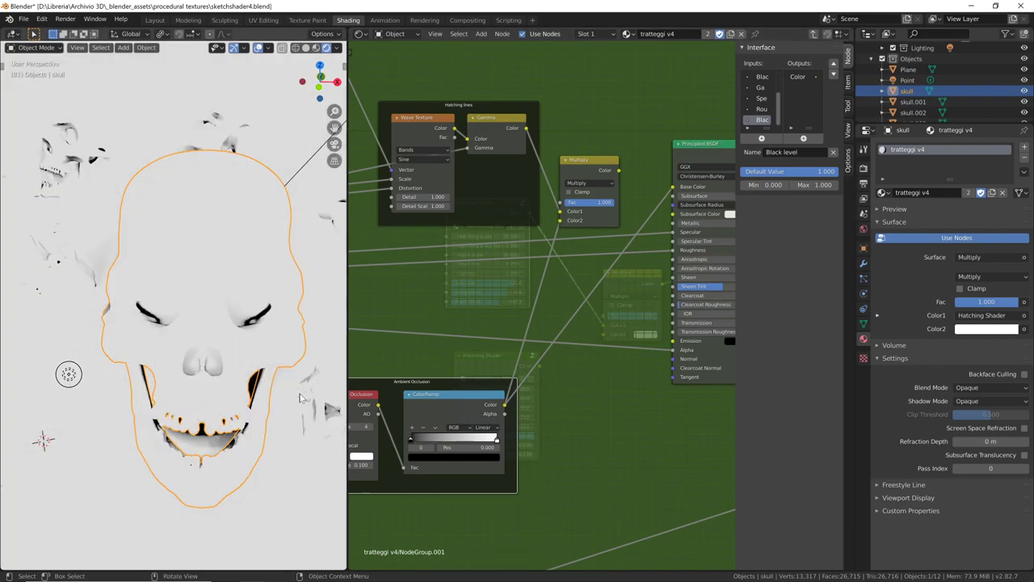
mouse_move(246, 347)
shift+middle_down()
mouse_move(260, 357)
mouse_move(243, 360)
mouse_move(267, 445)
mouse_move(275, 386)
mouse_move(279, 424)
shift+middle_up()
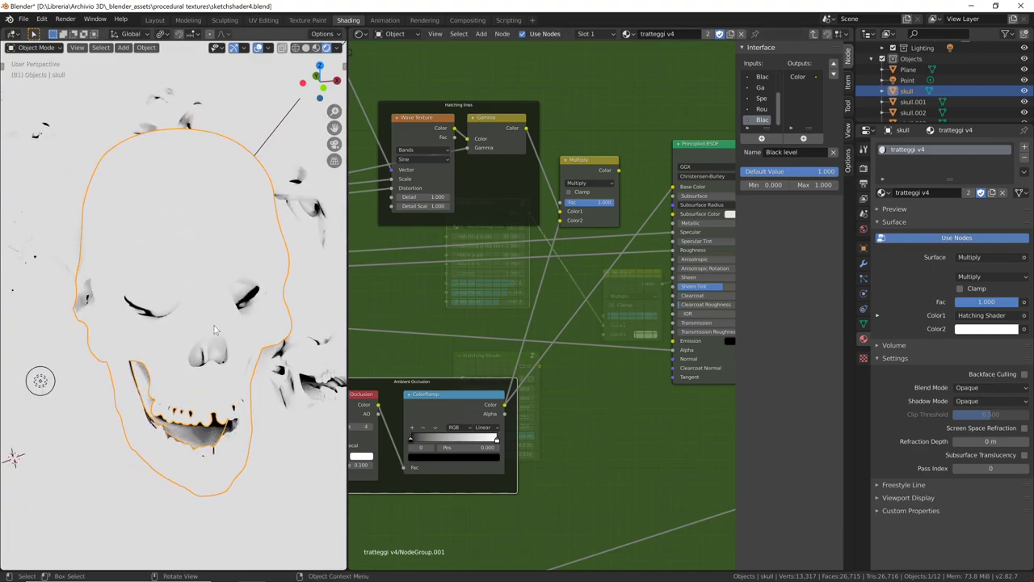
drag(411, 442, 407, 460)
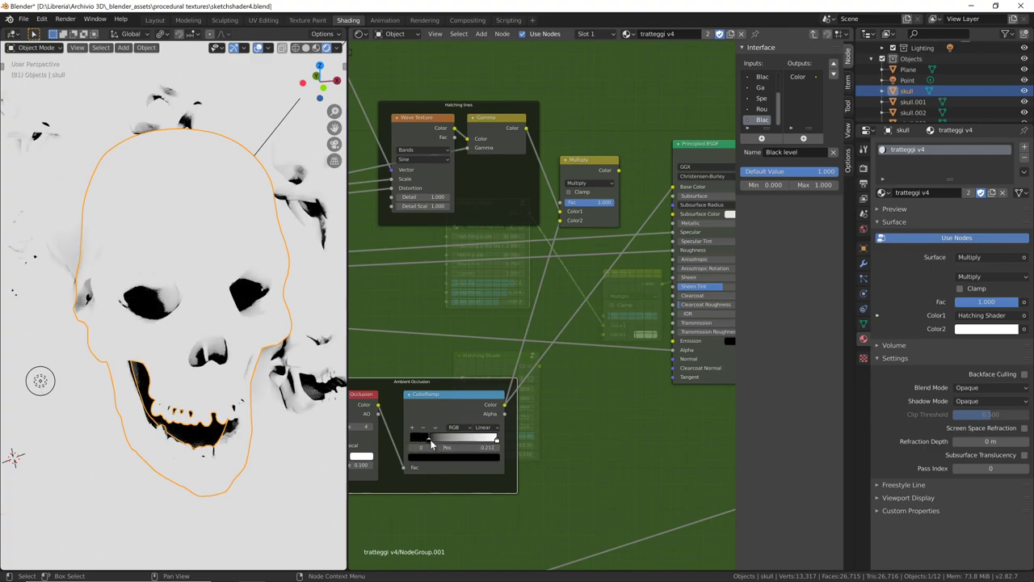
middle_drag(406, 461, 591, 443)
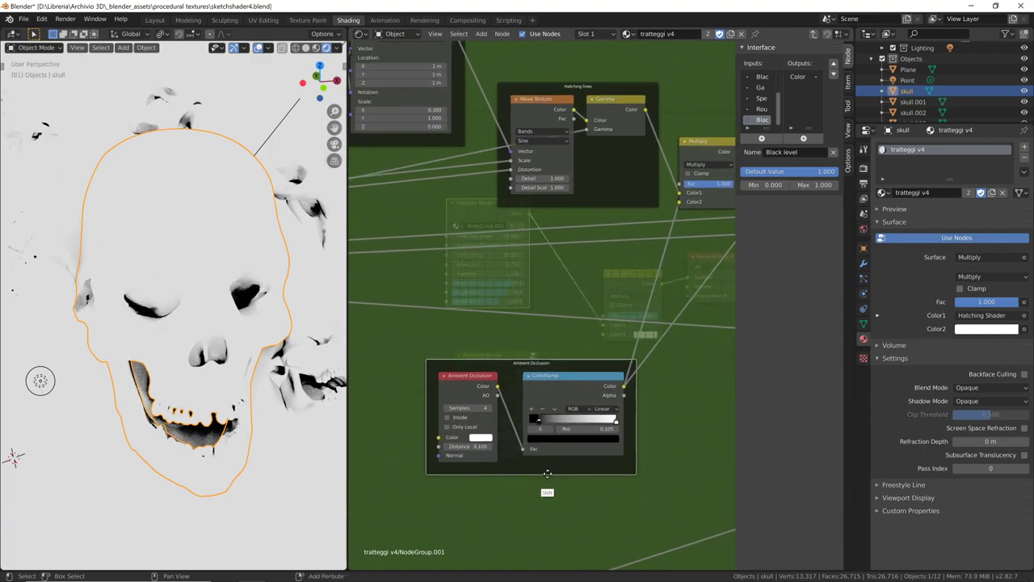
drag(574, 429, 623, 425)
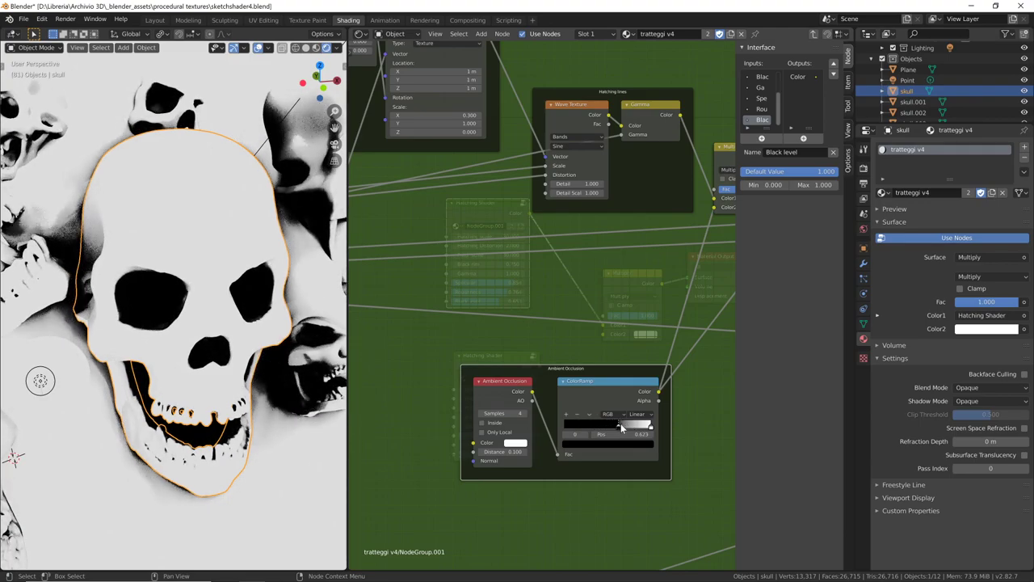
drag(622, 425, 563, 425)
middle_drag(509, 414, 469, 408)
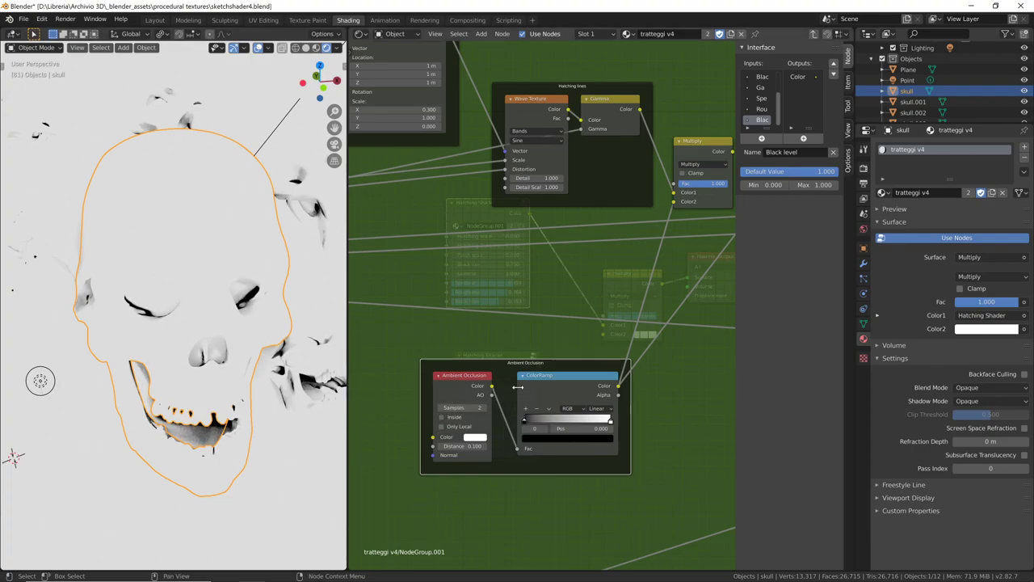
Pan to the Ambient Occlusion node and drag its Distance field lower
middle_drag(517, 388, 488, 376)
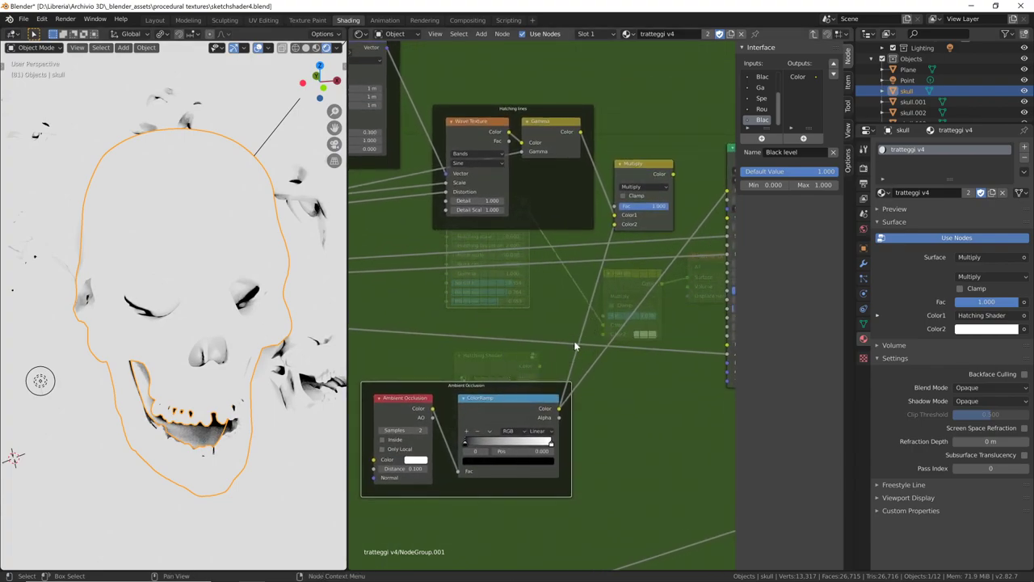
mouse_move(574, 345)
middle_down()
mouse_move(432, 389)
mouse_move(650, 325)
middle_up()
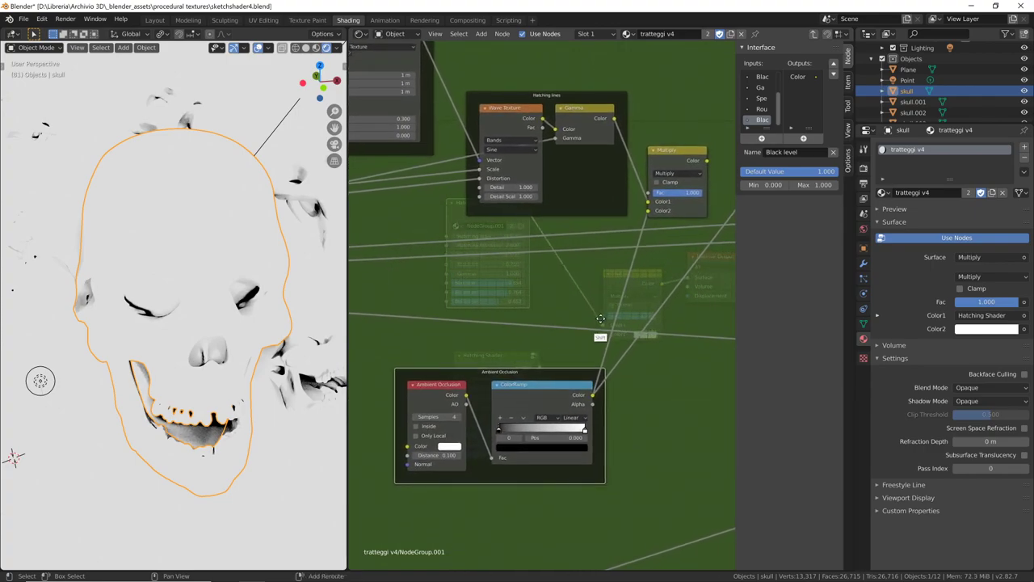
shift+middle_drag(565, 351, 568, 337)
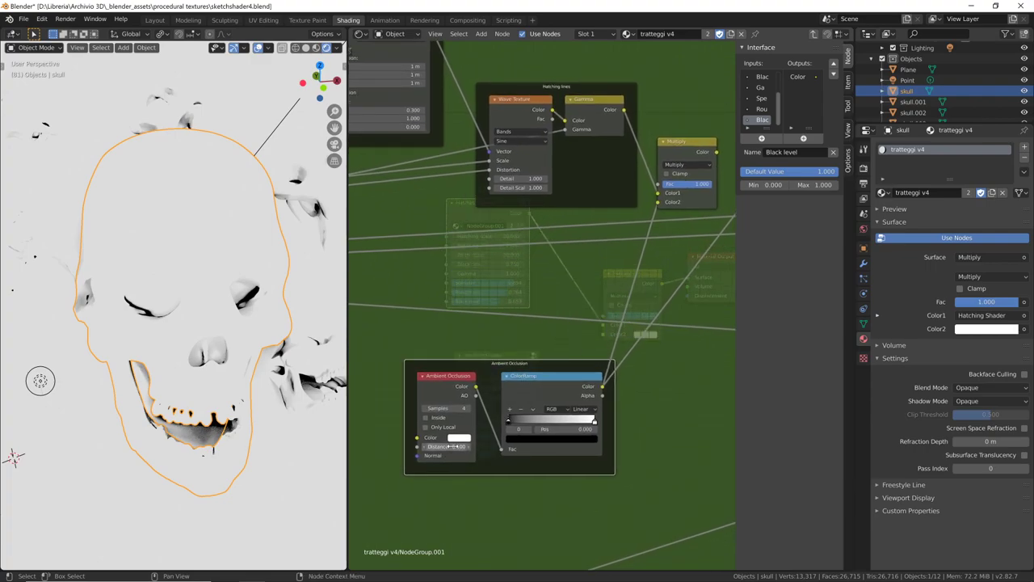
drag(467, 446, 443, 469)
drag(604, 388, 626, 305)
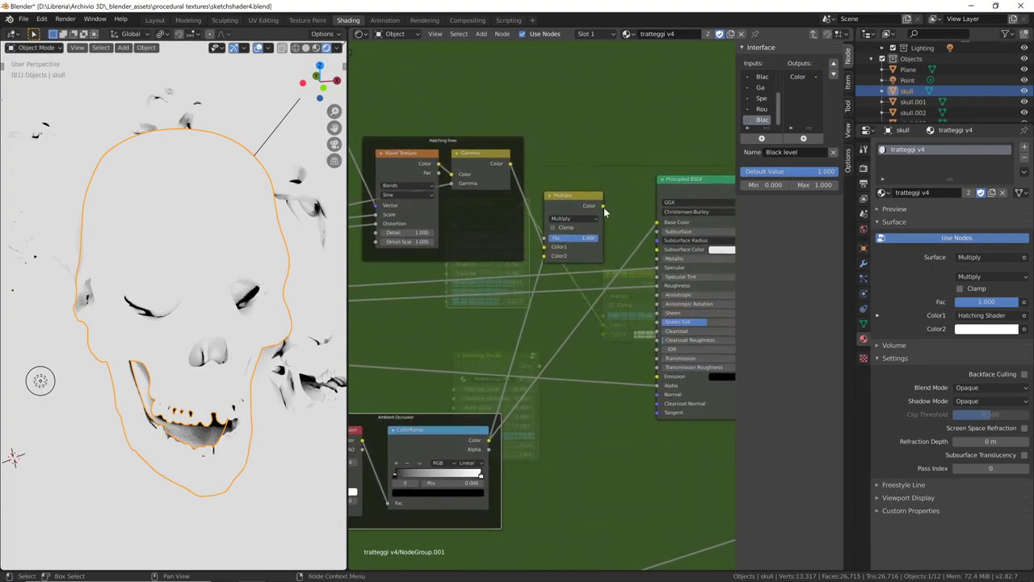
Connect the Multiply output to the Principled BSDF's Base Color
mouse_move(604, 207)
mouse_down()
mouse_move(631, 248)
mouse_move(657, 223)
mouse_up()
mouse_move(569, 328)
shift+middle_down()
mouse_move(649, 357)
mouse_move(620, 347)
shift+middle_up()
shift+middle_drag(615, 294, 446, 327)
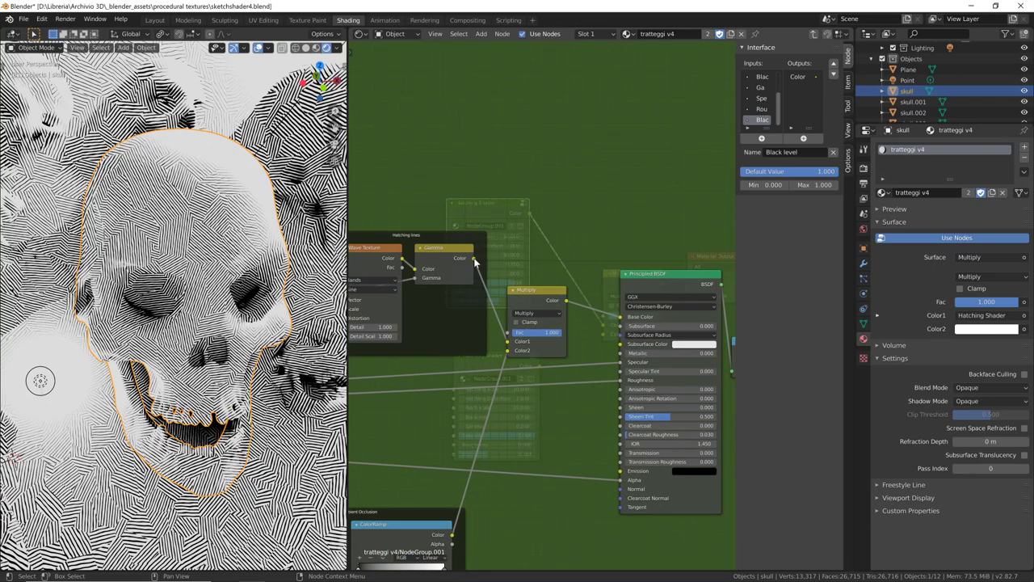
Replace that link with the Gamma output into Base Color and zoom in on the skull
drag(475, 260, 542, 366)
drag(618, 316, 619, 316)
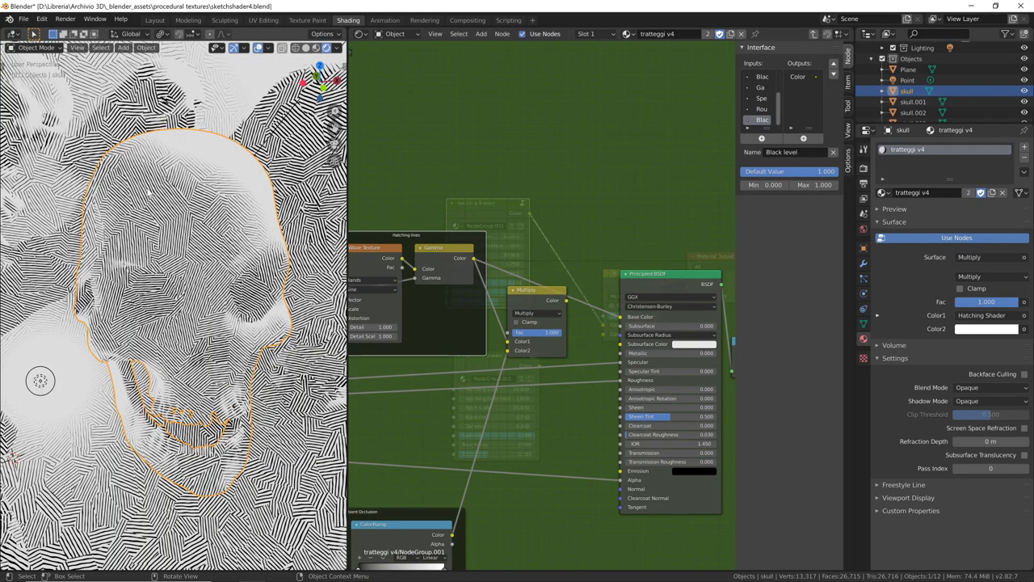
mouse_move(12, 456)
middle_down()
mouse_move(230, 399)
mouse_move(277, 363)
mouse_move(247, 396)
mouse_move(274, 388)
middle_up()
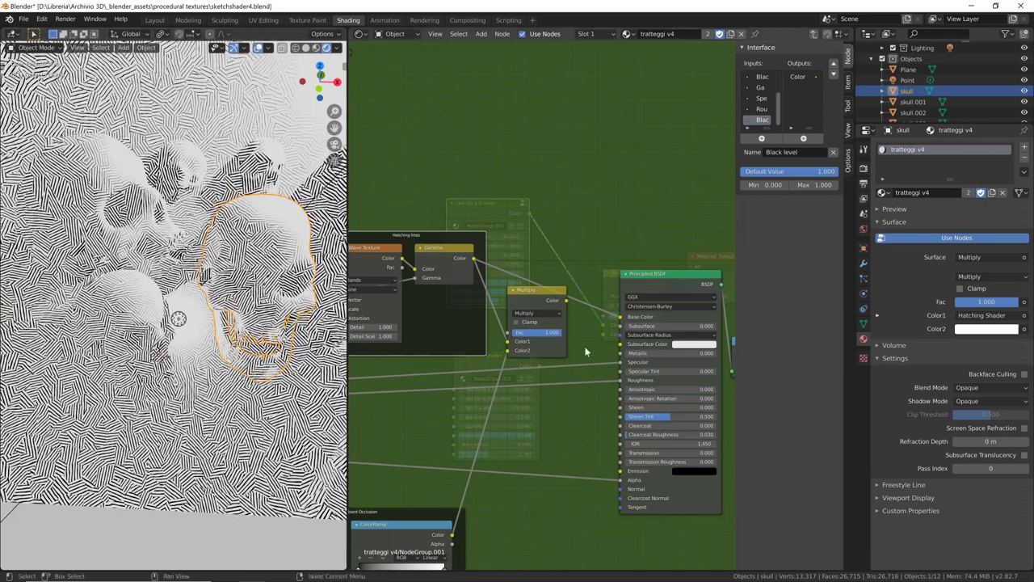
Unlink the Principled BSDF's Specular and Roughness inputs and raise Specular to 0.811
drag(551, 296, 553, 300)
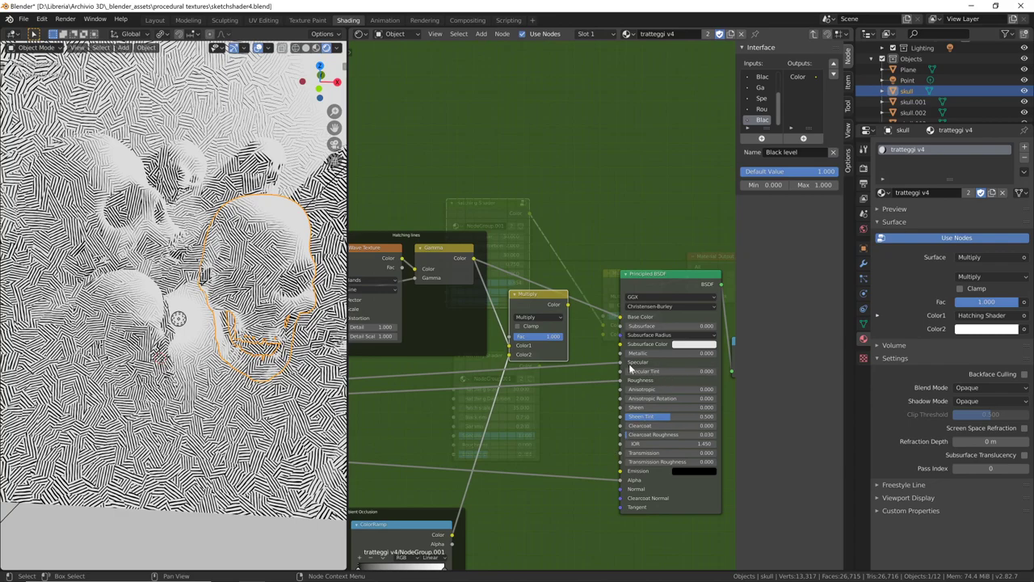
mouse_move(618, 362)
mouse_down()
mouse_move(699, 365)
mouse_move(680, 360)
mouse_move(628, 386)
mouse_up()
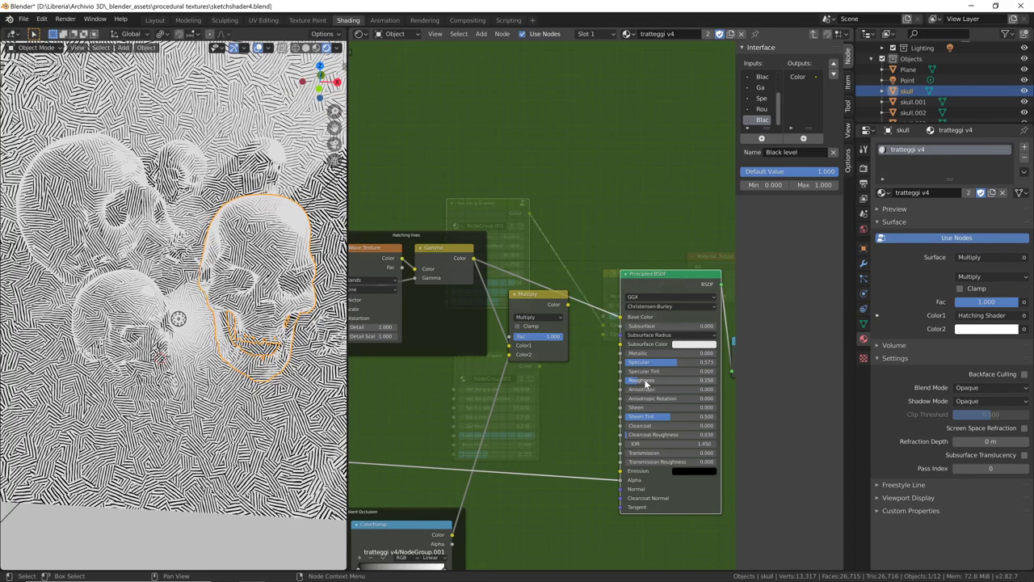
drag(676, 360, 685, 363)
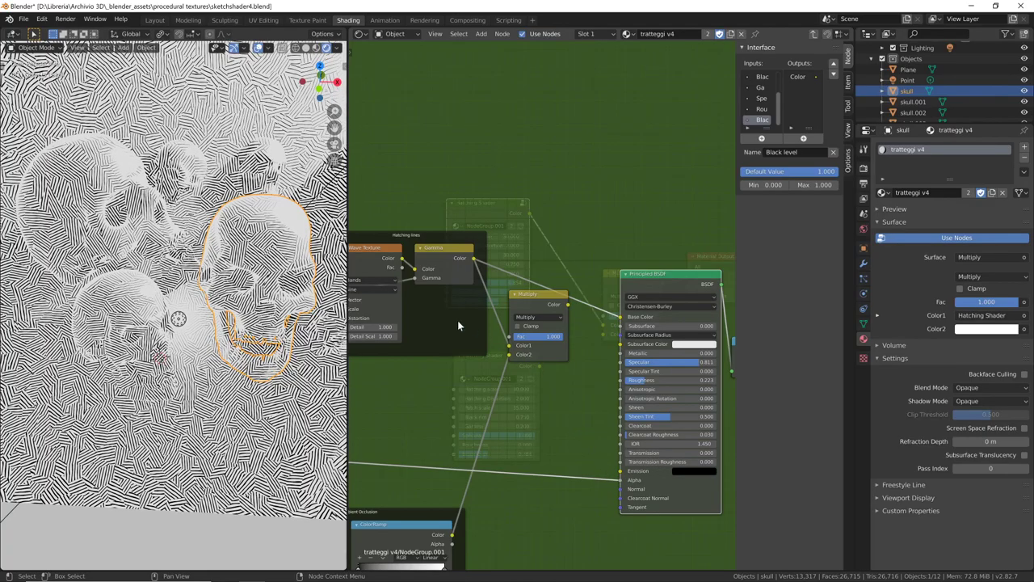
mouse_move(231, 313)
middle_down()
mouse_move(220, 318)
mouse_move(243, 323)
middle_up()
scroll(220, 317, up, 3)
scroll(563, 407, up, 1)
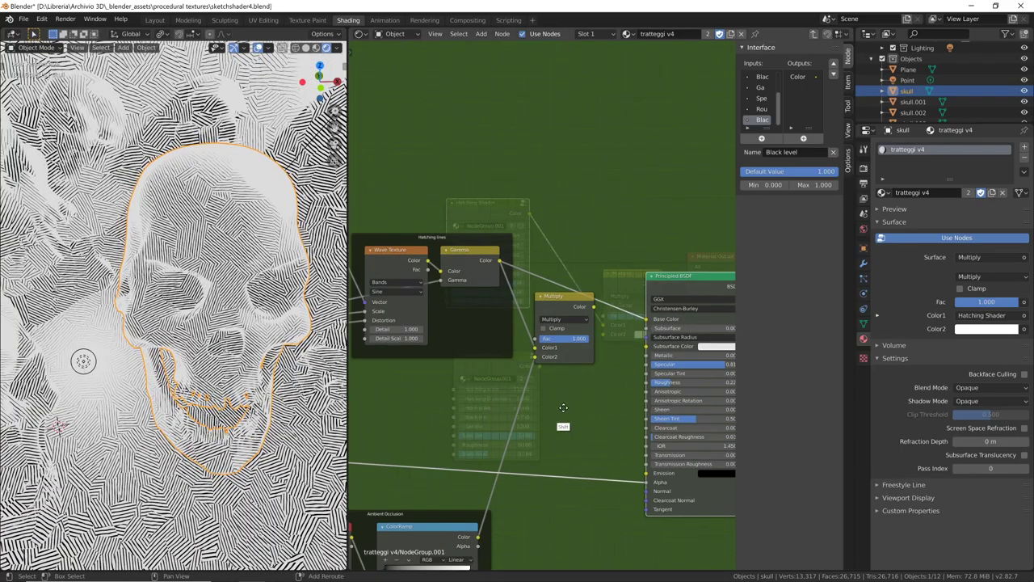
Move the Multiply node down beside the Hatching lines frame
middle_drag(563, 407, 579, 436)
drag(584, 326, 588, 362)
middle_drag(588, 363, 637, 332)
middle_drag(242, 383, 263, 404)
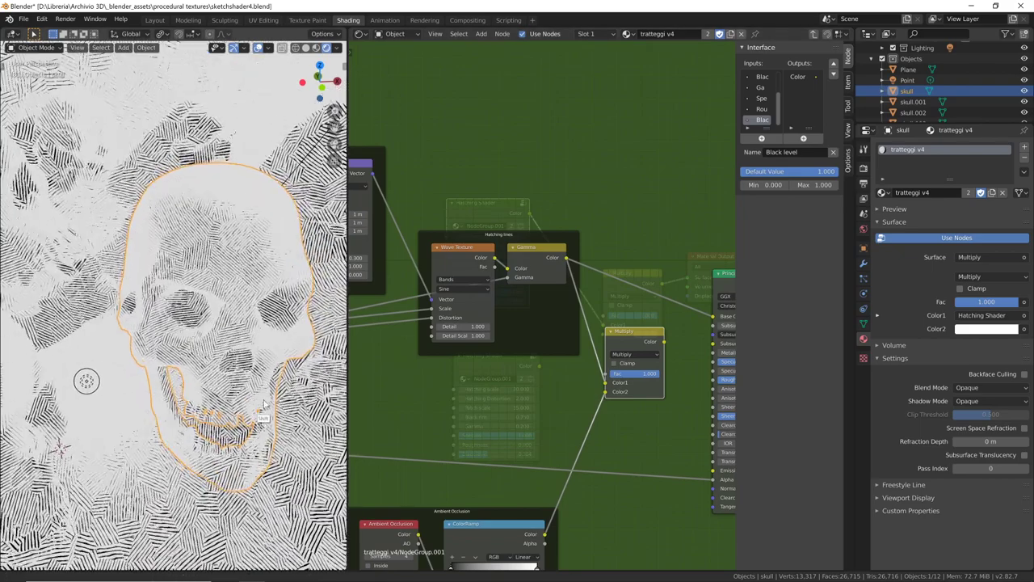
mouse_move(505, 382)
middle_down()
mouse_move(566, 406)
mouse_move(543, 455)
middle_up()
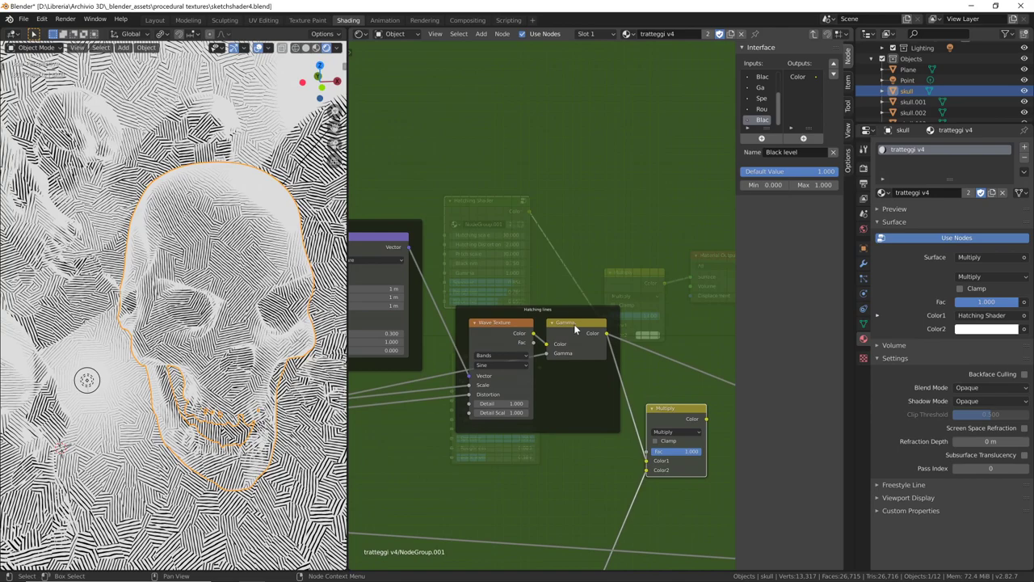
Move the Gamma node lower in the Hatching lines frame, between Wave Texture and Multiply
drag(575, 328, 591, 359)
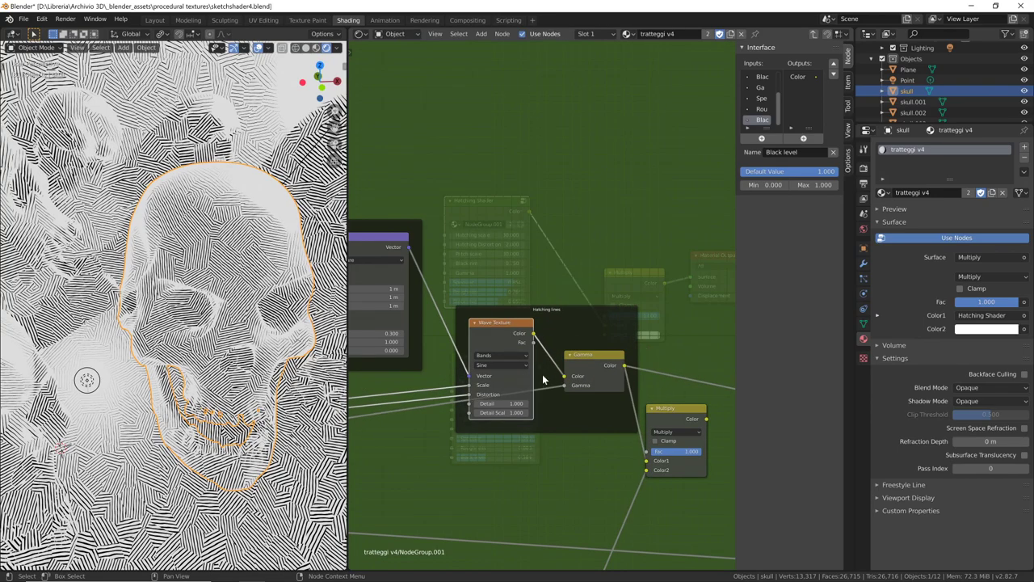
middle_drag(542, 379, 646, 398)
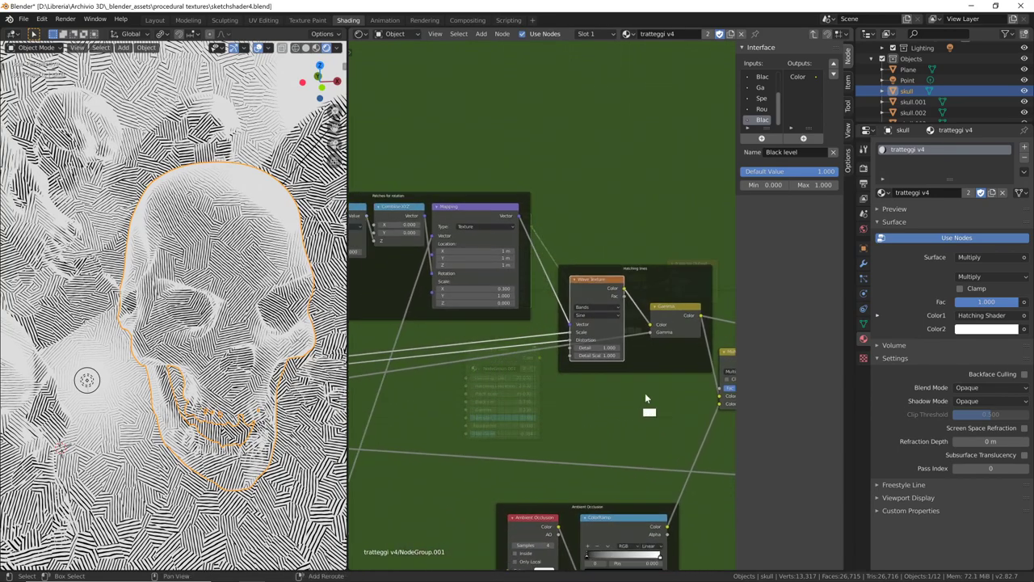
drag(675, 311, 675, 345)
Pan across the node tree and zoom in on the Wave Texture and Gamma nodes
scroll(646, 408, left, 2)
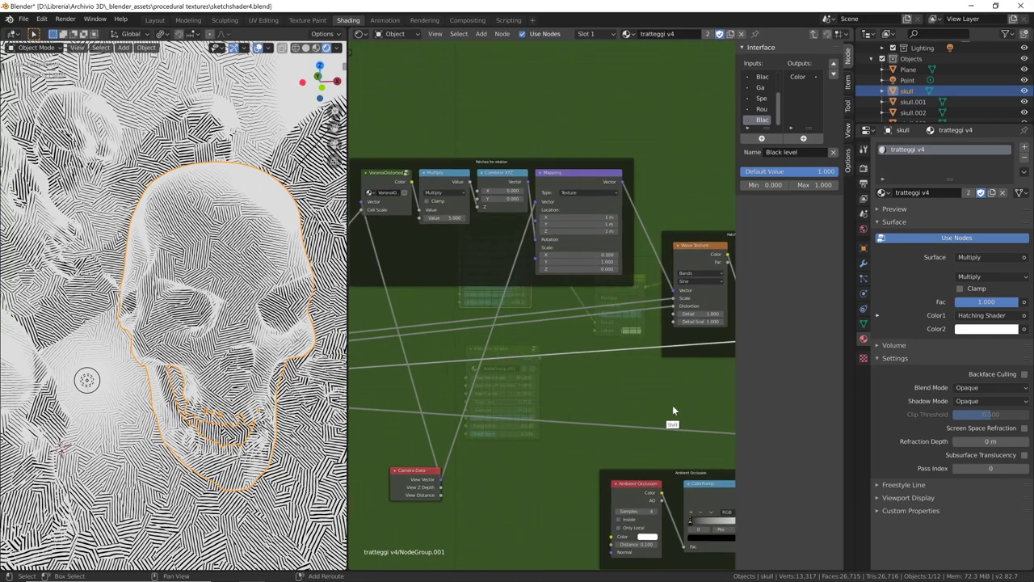
scroll(686, 409, left, 3)
scroll(697, 409, right, 2)
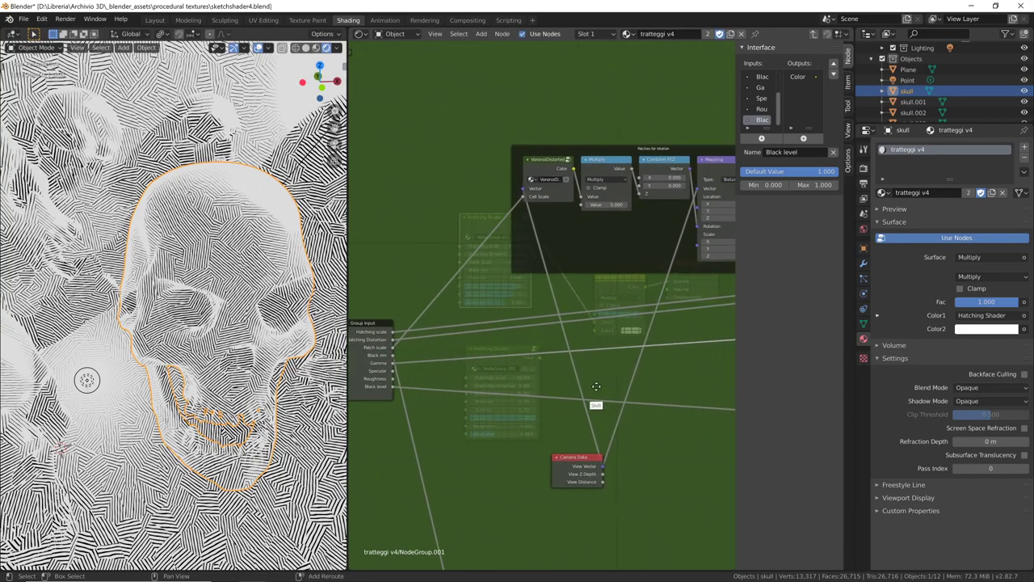
scroll(630, 384, right, 2)
middle_drag(630, 385, 449, 404)
shift+middle_drag(509, 389, 620, 374)
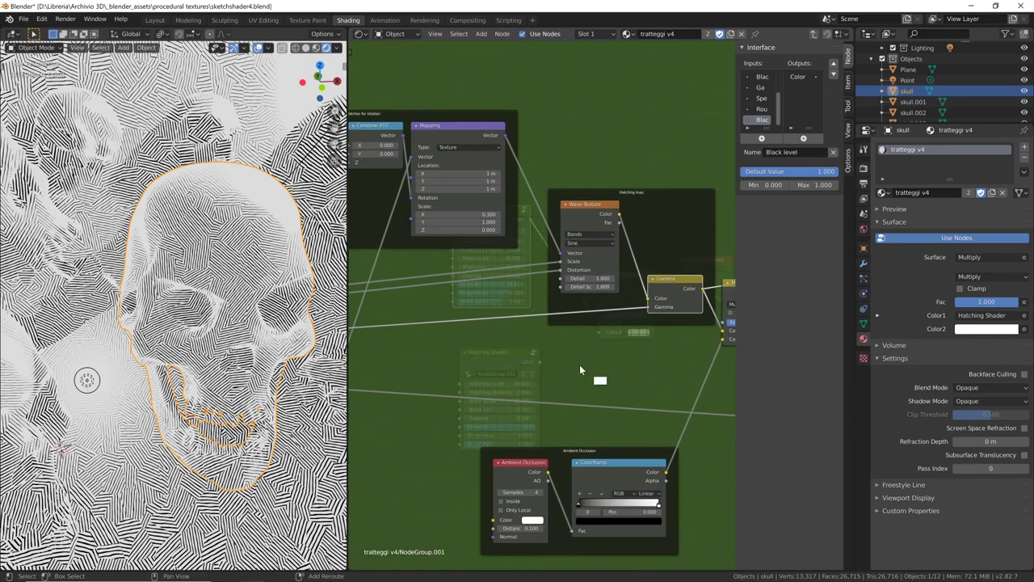
mouse_move(519, 338)
shift+middle_down()
mouse_move(638, 341)
mouse_move(637, 356)
mouse_move(592, 388)
mouse_move(475, 390)
mouse_move(481, 338)
shift+middle_up()
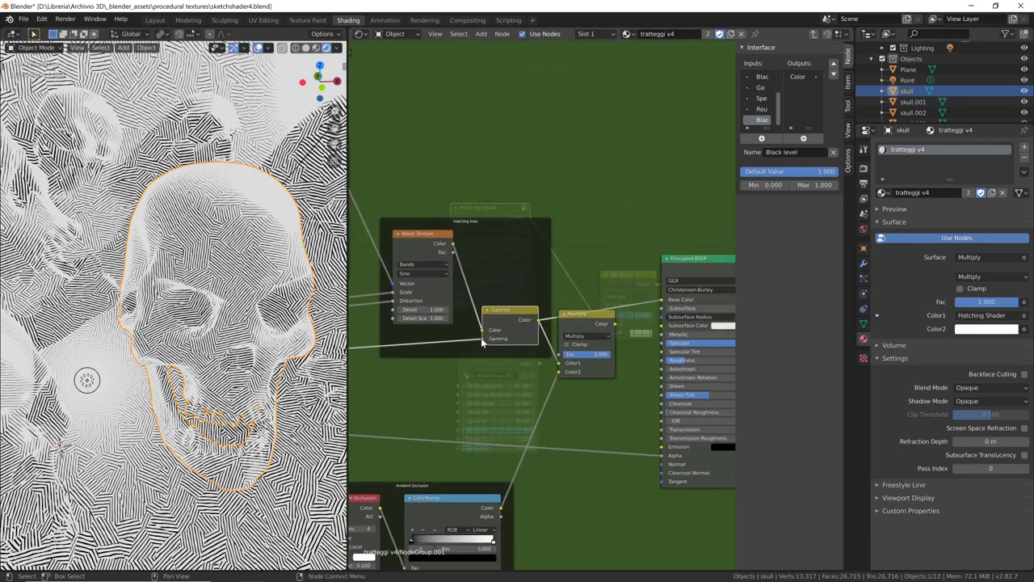
click(481, 338)
Try Gamma values 1.7, 0.5, 1, 10, 5 and 4, then settle on 2
scroll(509, 338, up, 2)
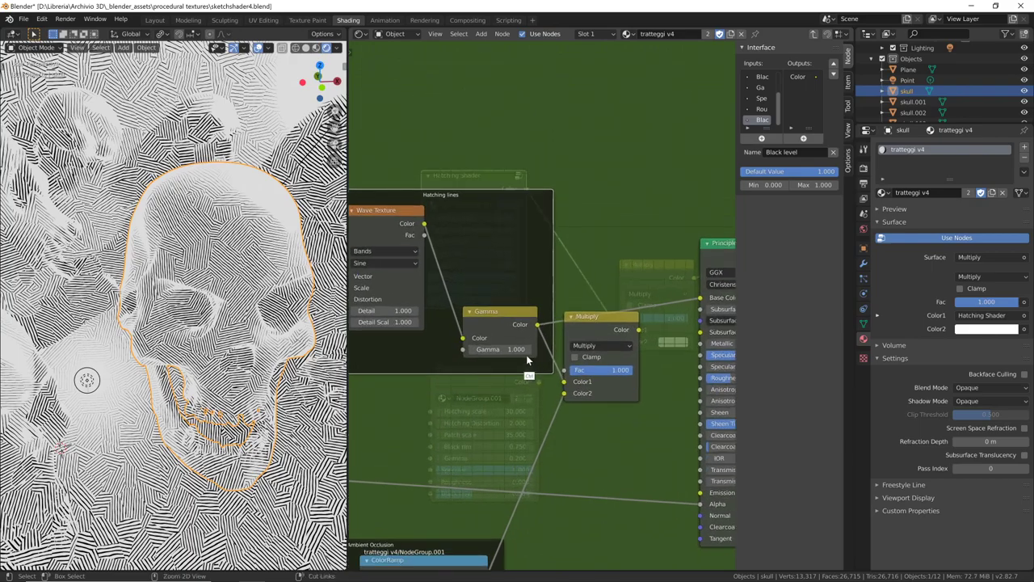
mouse_move(490, 349)
mouse_down()
mouse_move(517, 349)
mouse_move(487, 349)
mouse_move(508, 349)
mouse_up()
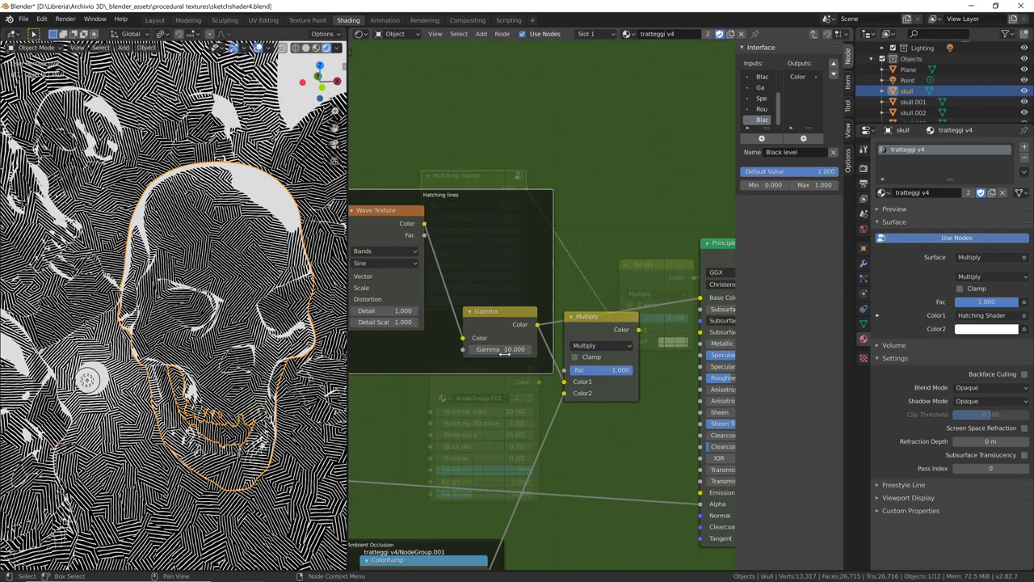
text(.1)
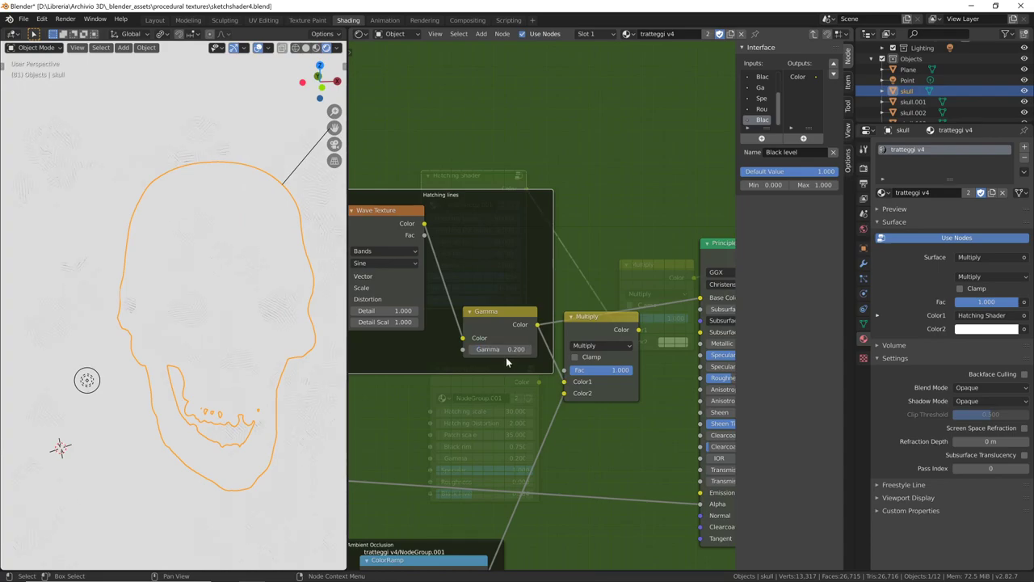
text(.5)
key(Return)
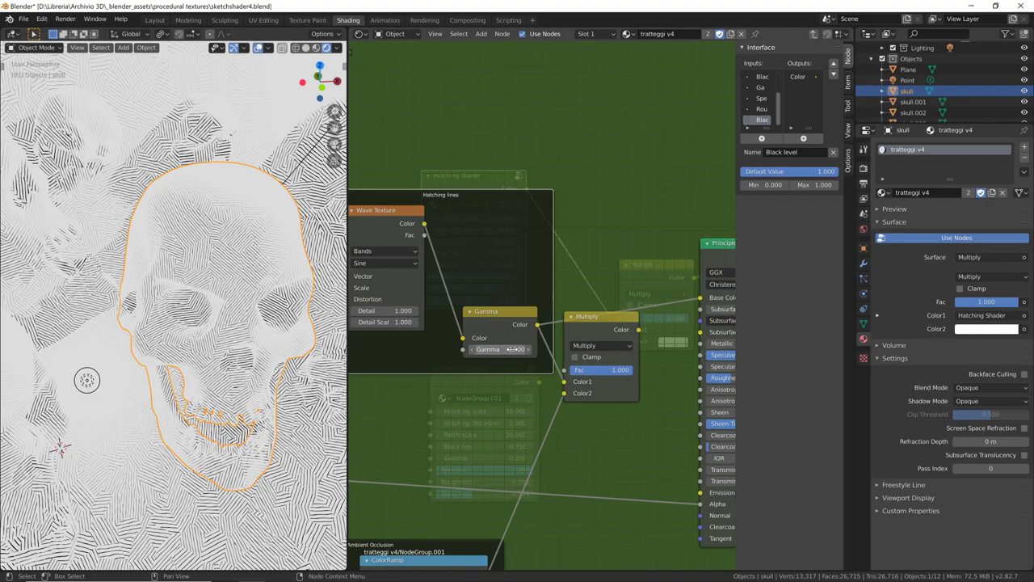
key(Return)
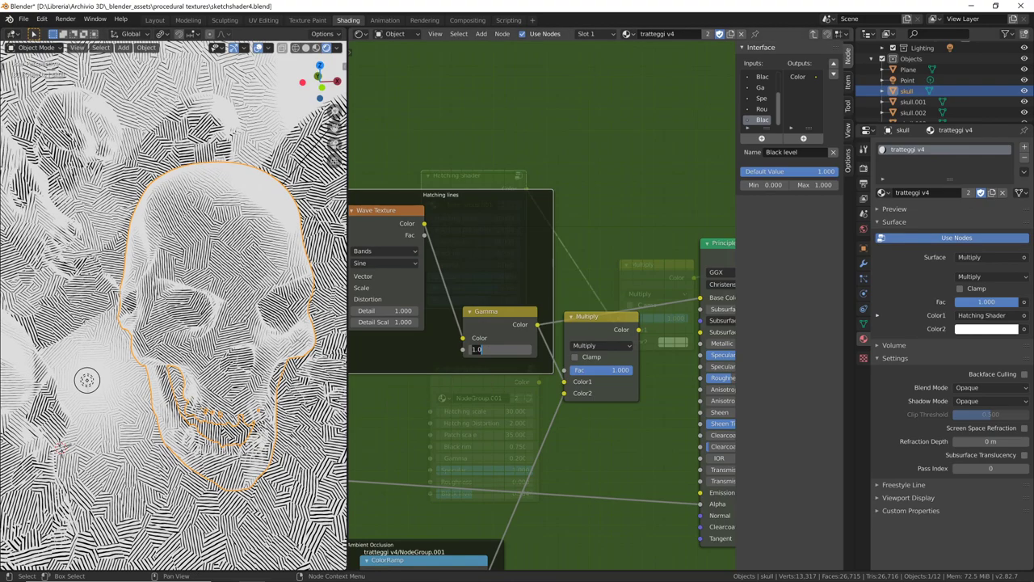
text(10)
key(Return)
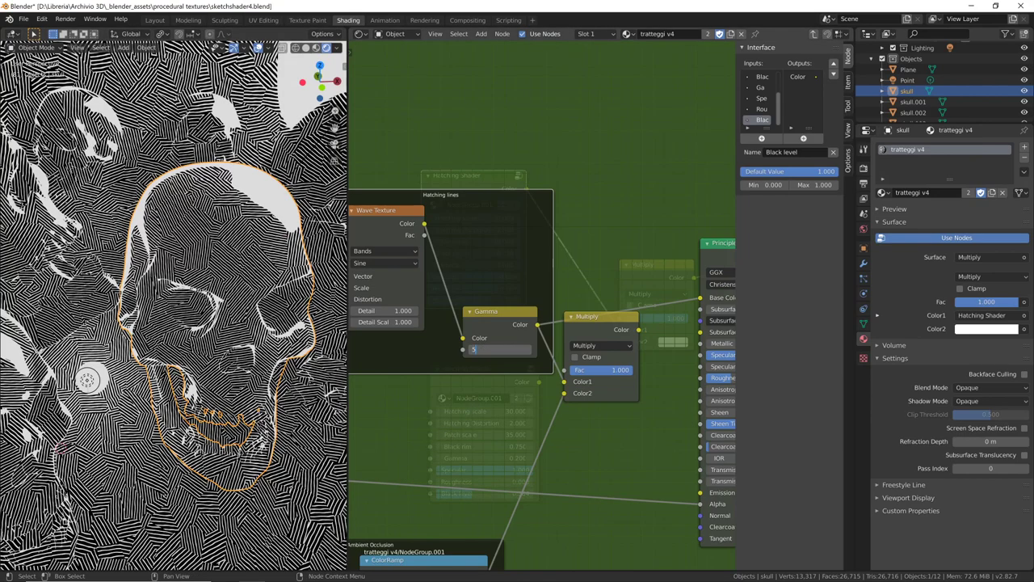
key(Return)
text(4)
key(Return)
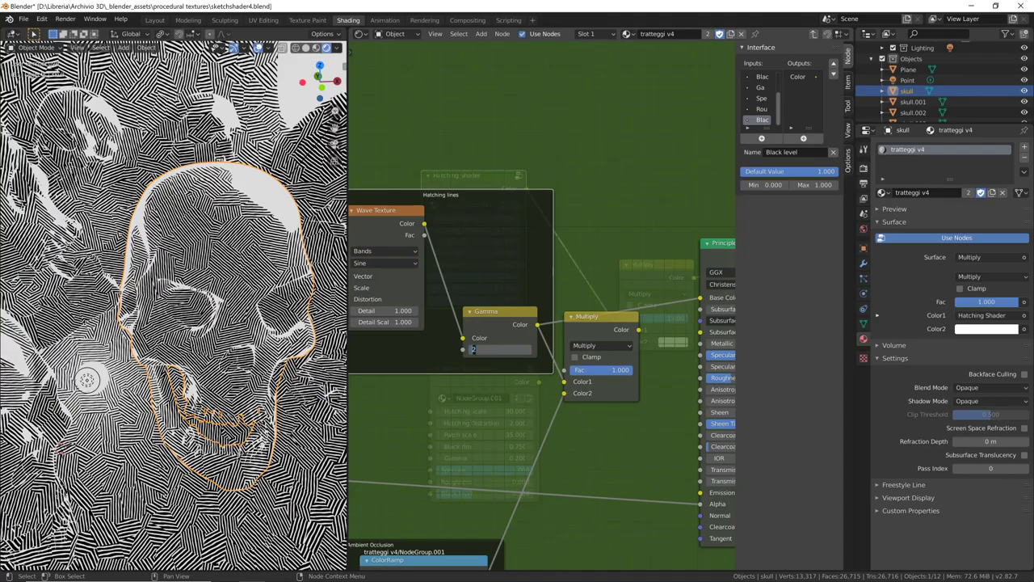
key(Return)
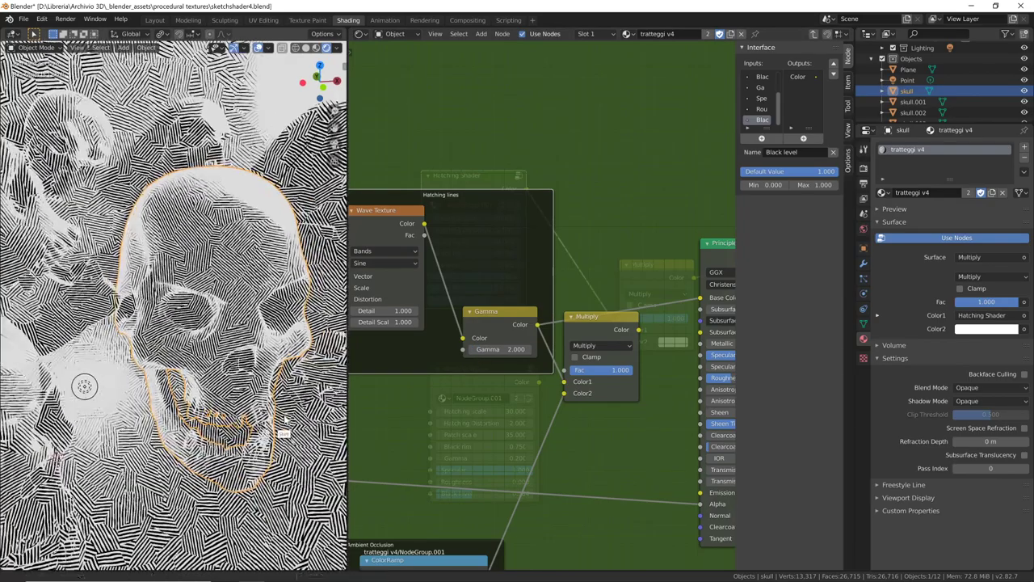
shift+middle_drag(471, 420, 532, 447)
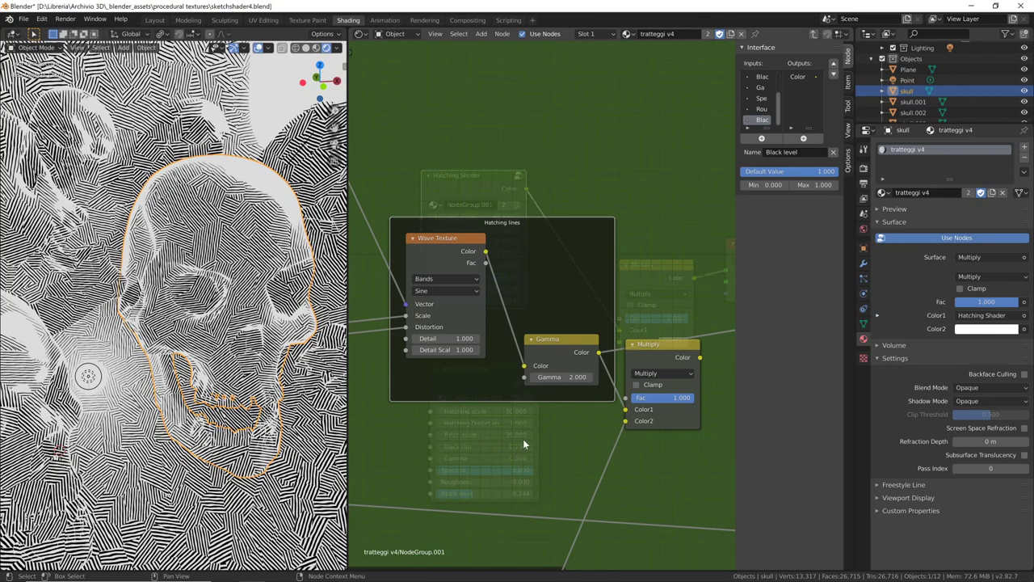
mouse_move(522, 438)
shift+middle_down()
mouse_move(532, 456)
mouse_move(523, 480)
shift+middle_up()
shift+middle_drag(459, 287, 548, 298)
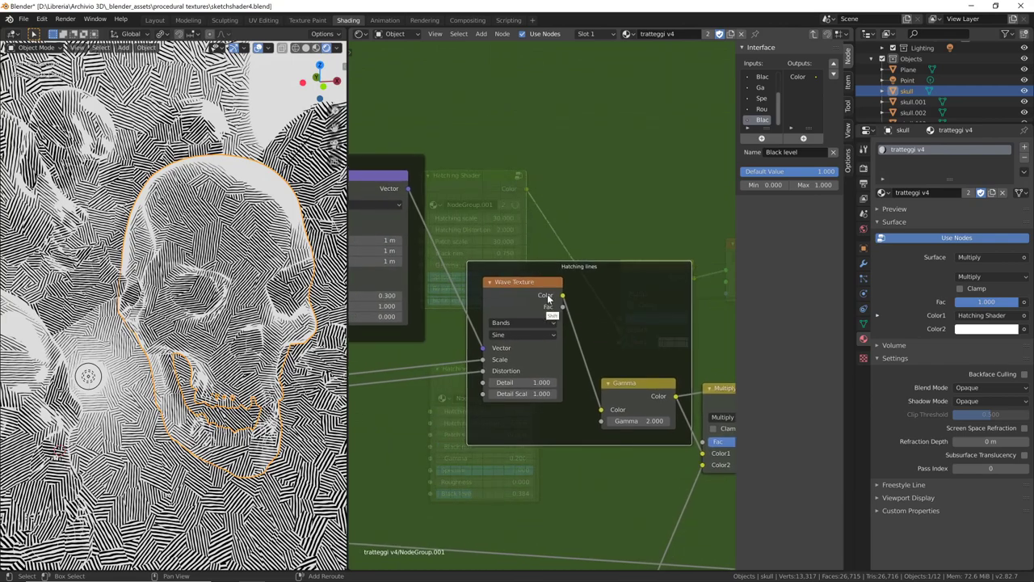
shift+middle_drag(579, 395, 575, 385)
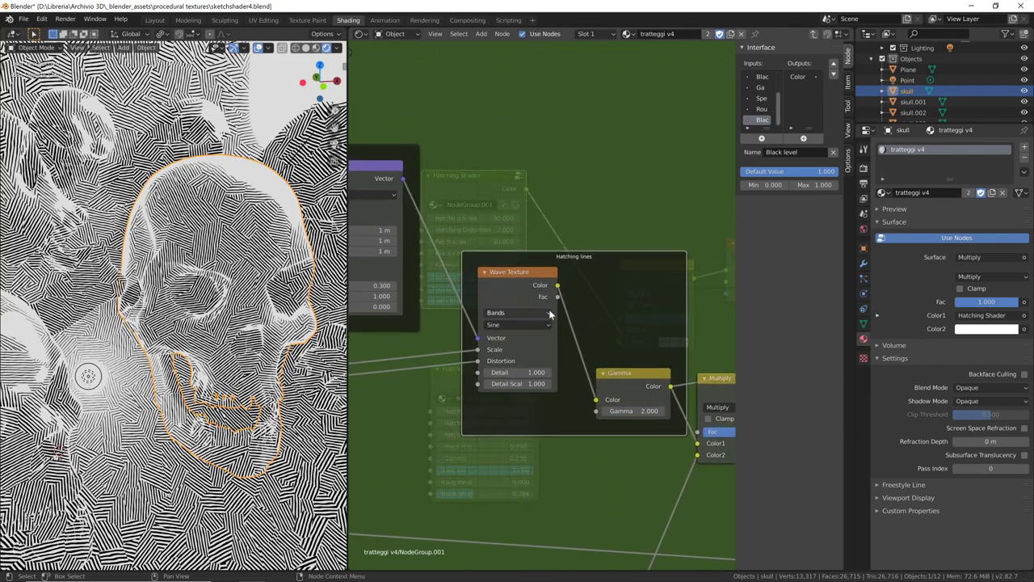
shift+middle_drag(549, 313, 545, 317)
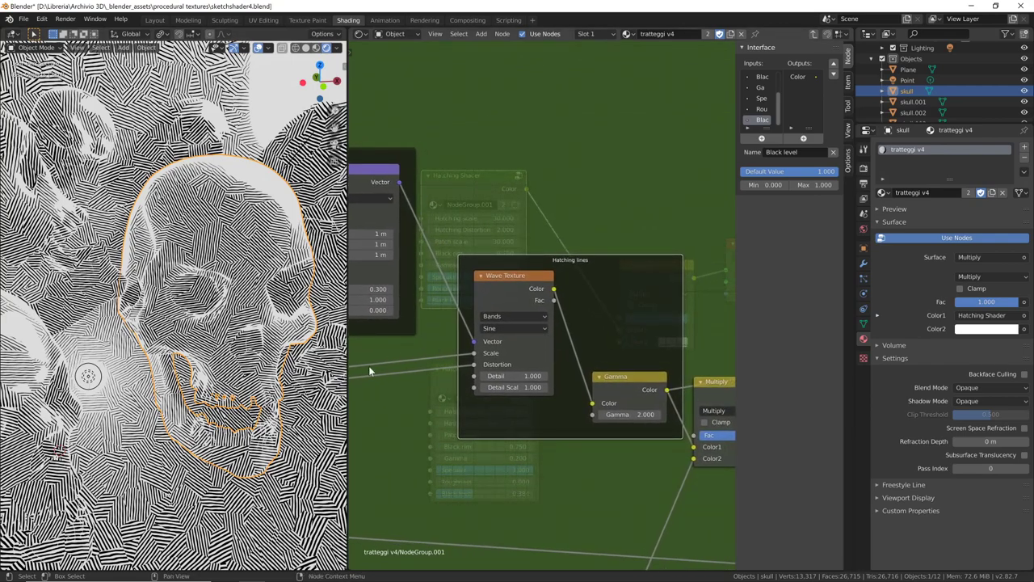
mouse_move(370, 371)
shift+middle_down()
mouse_move(622, 408)
mouse_move(432, 380)
mouse_move(323, 396)
shift+middle_up()
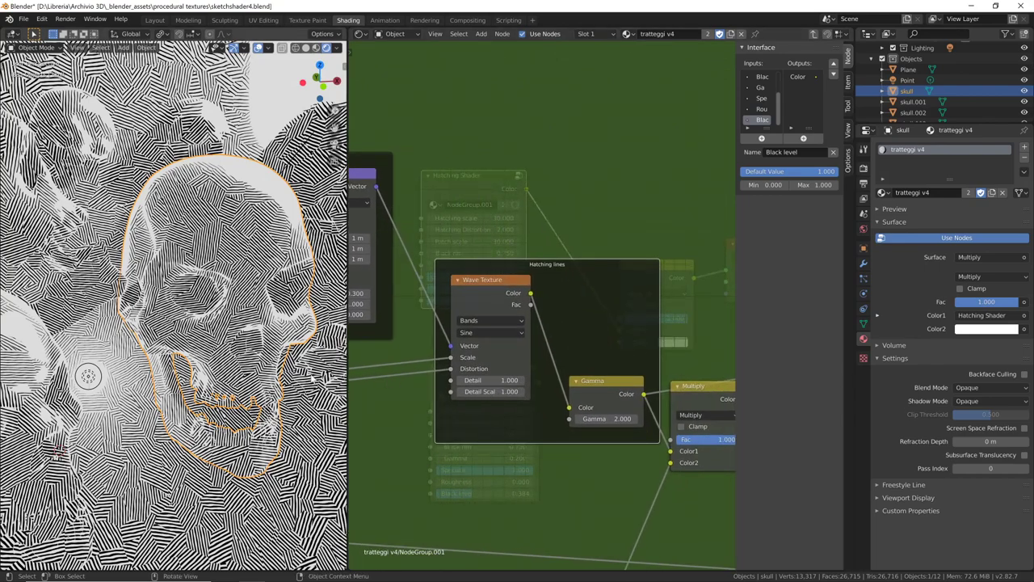
click(503, 320)
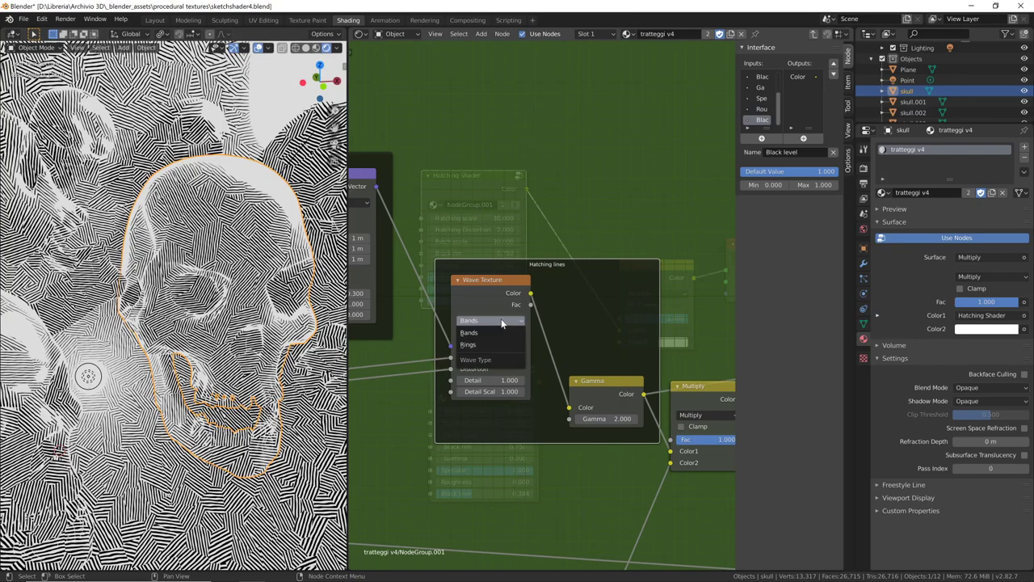
click(485, 344)
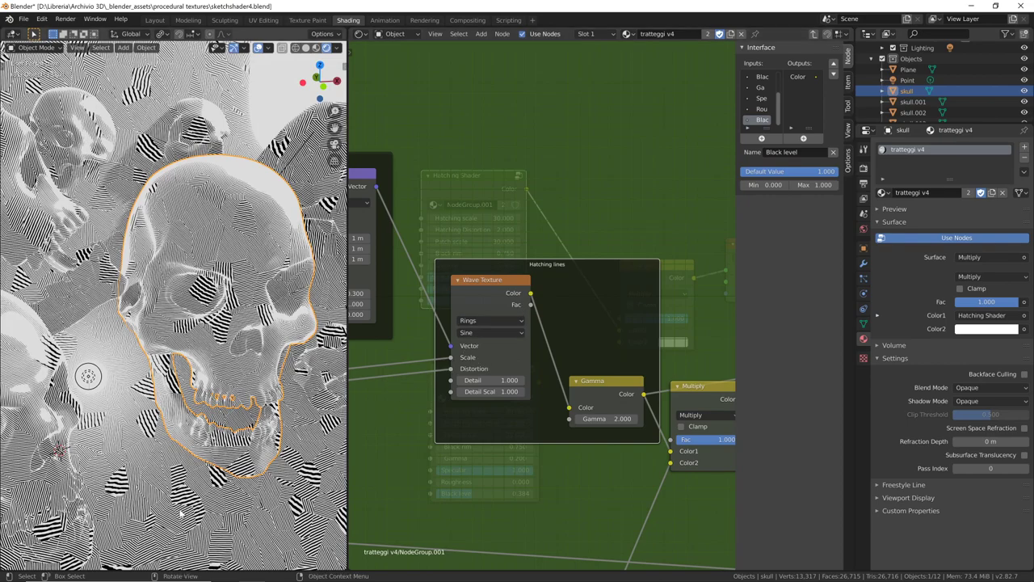
click(503, 321)
click(501, 337)
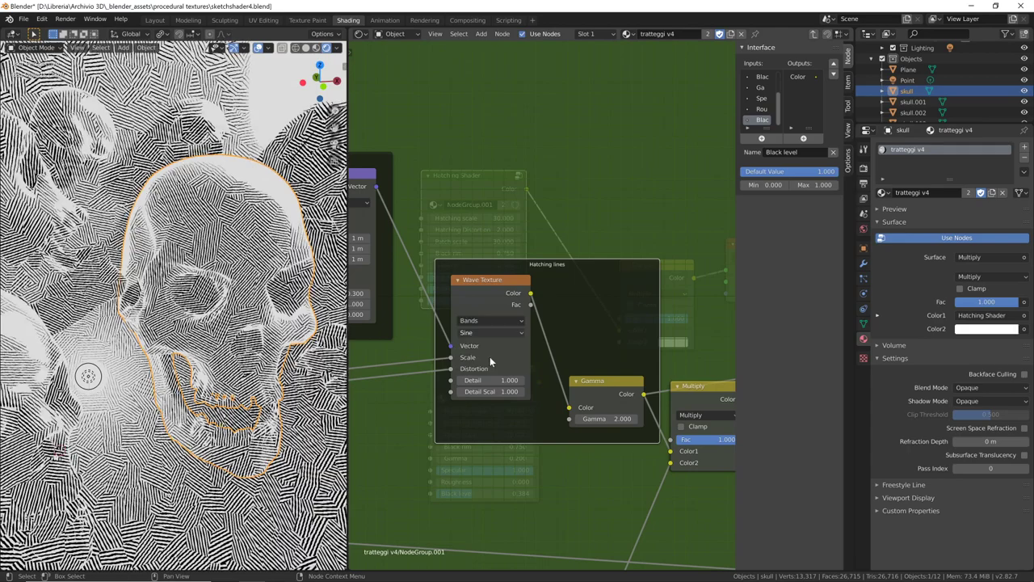
click(506, 333)
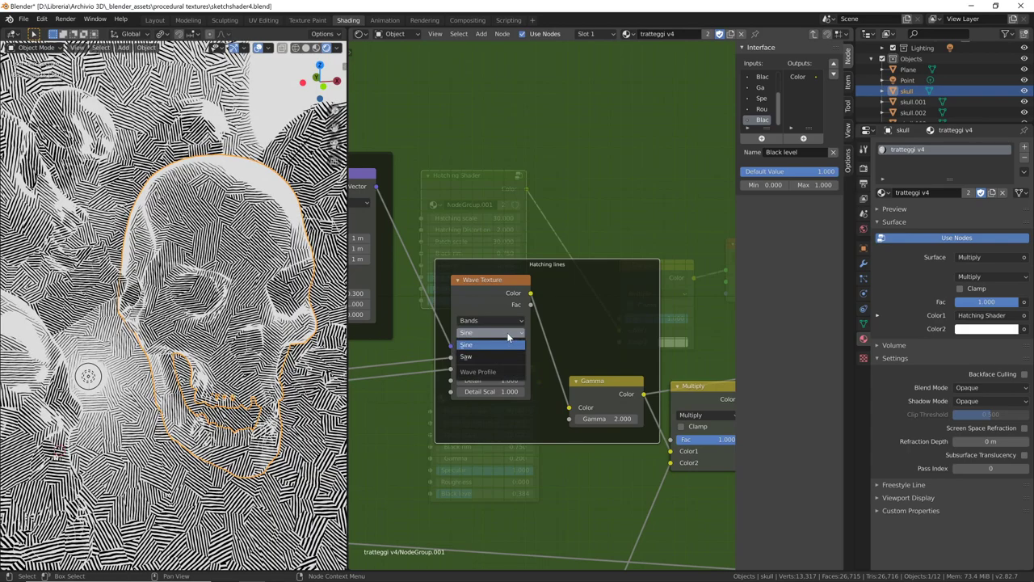
click(506, 332)
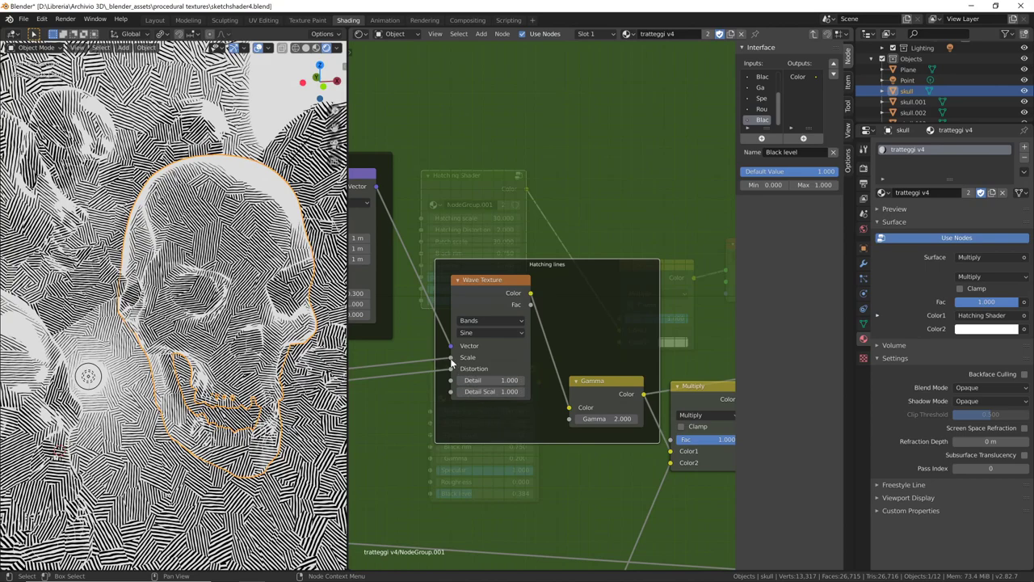
Disconnect the Wave Texture's Scale input and try Scale 50, 10, then settle on 20
shift+scroll(484, 404, down, 3)
shift+scroll(525, 404, down, 3)
shift+scroll(549, 395, down, 3)
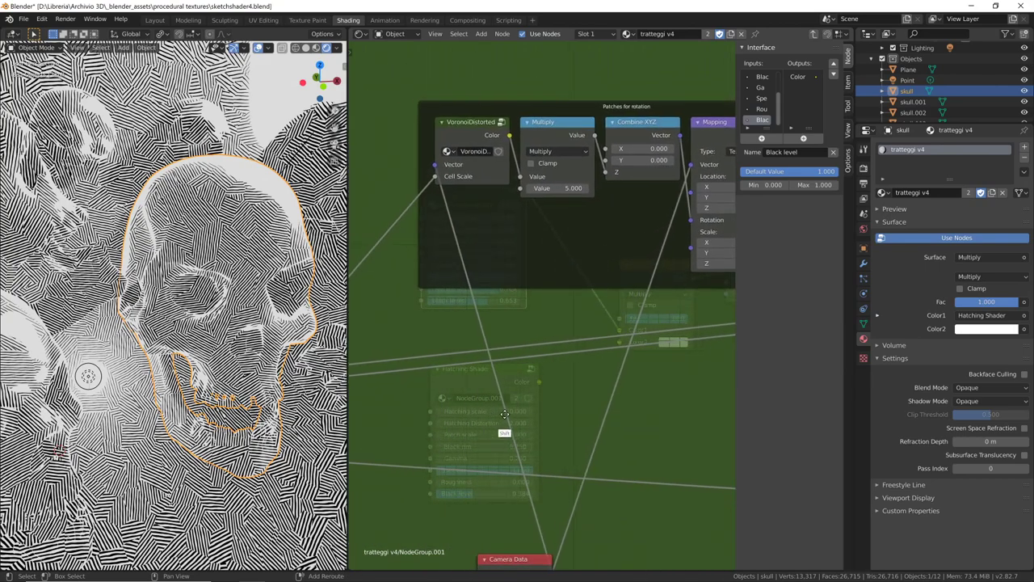
shift+scroll(575, 393, down, 3)
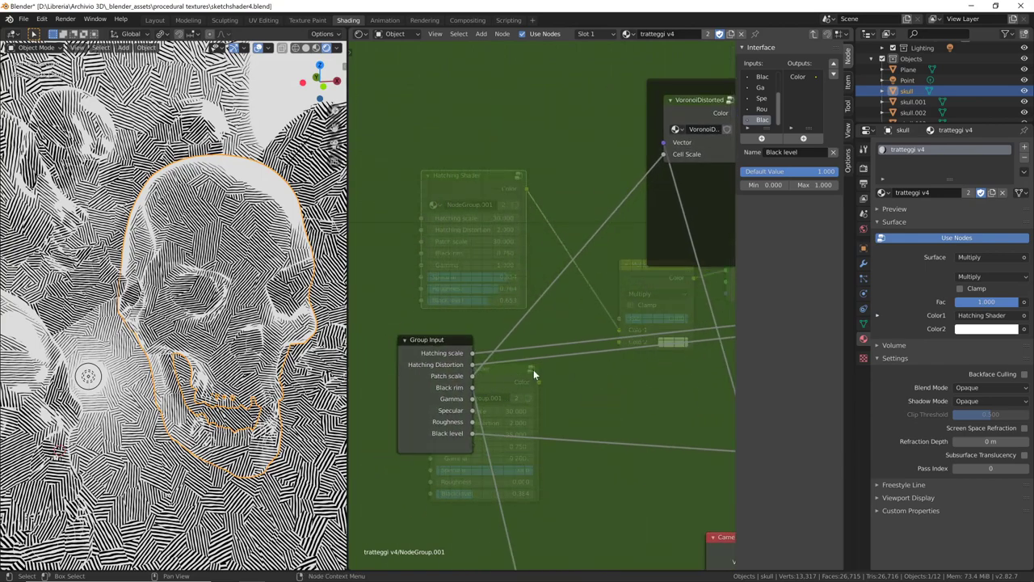
shift+scroll(643, 396, up, 3)
shift+scroll(573, 379, up, 3)
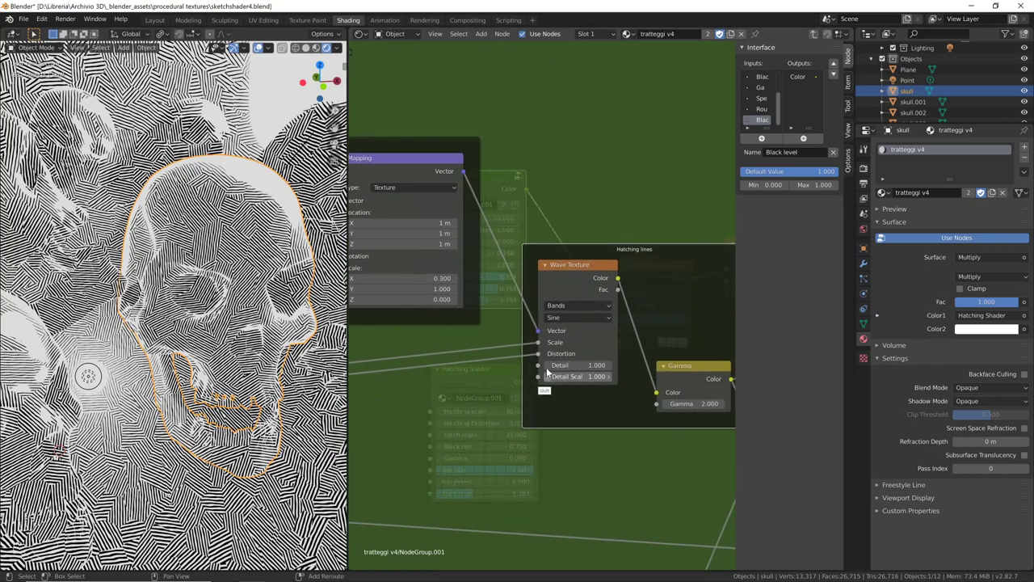
drag(538, 341, 496, 387)
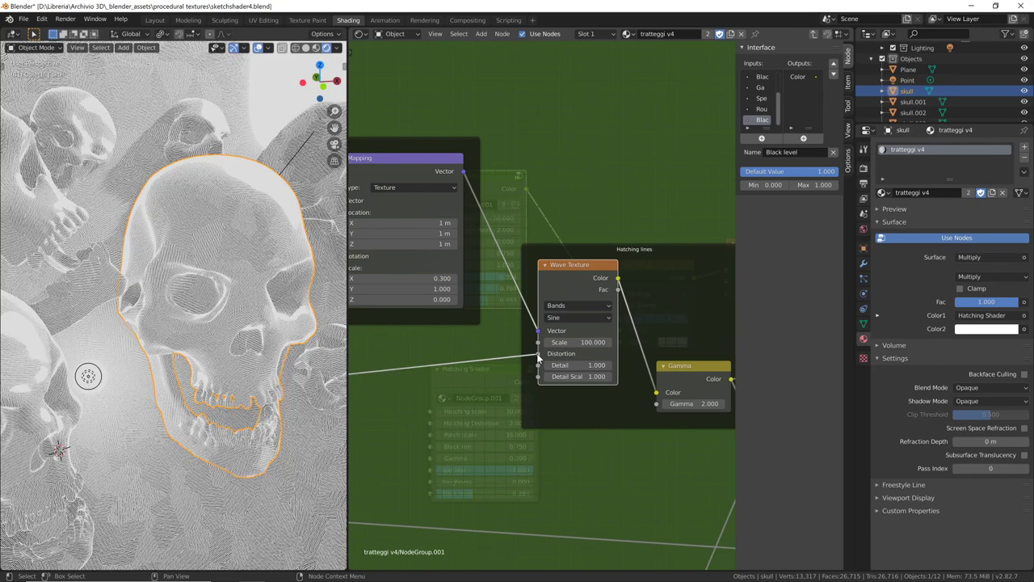
ctrl+scroll(525, 363, down, 2)
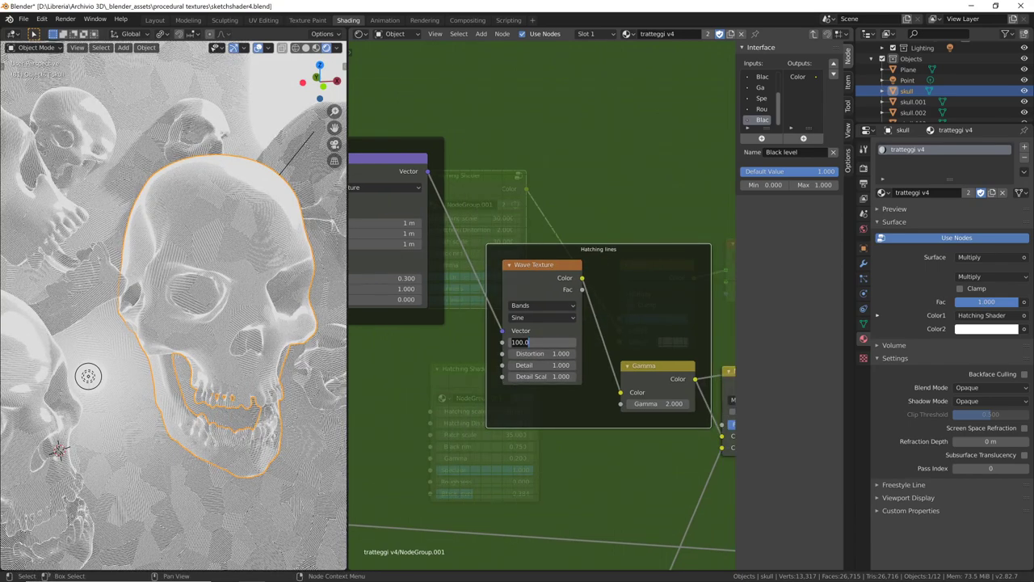
text(50.000.)
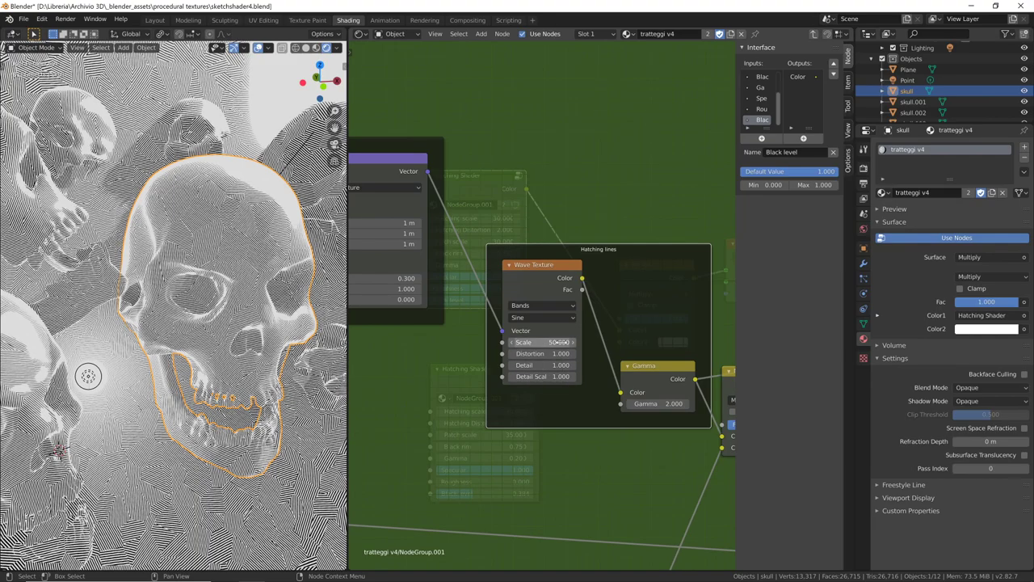
text(00)
key(Return)
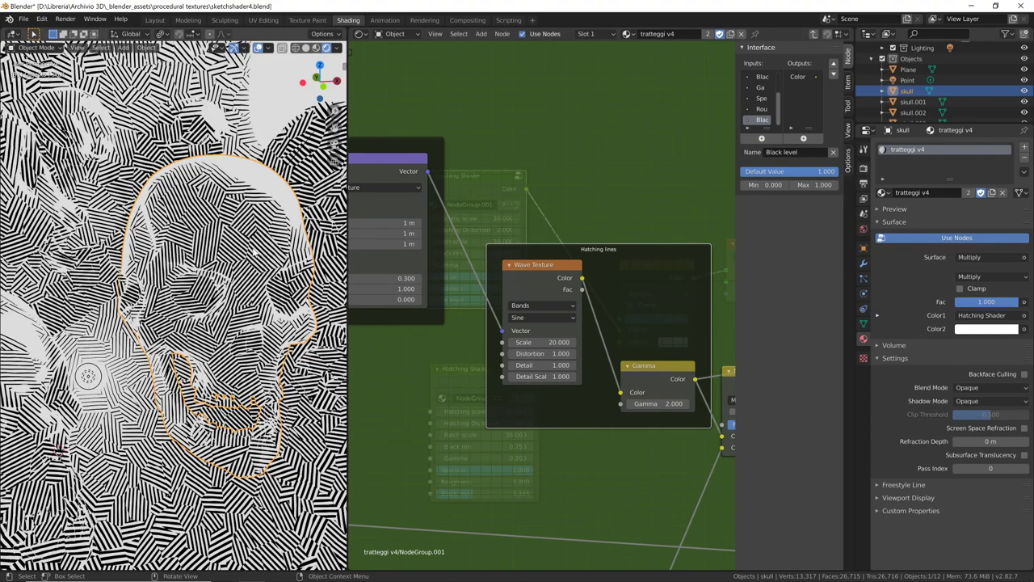
key(Return)
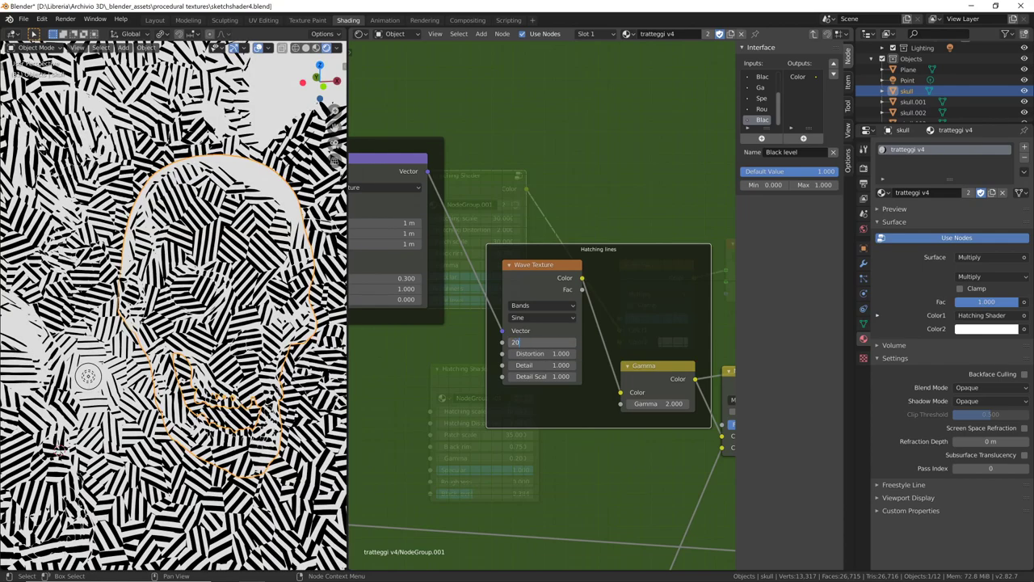
key(Return)
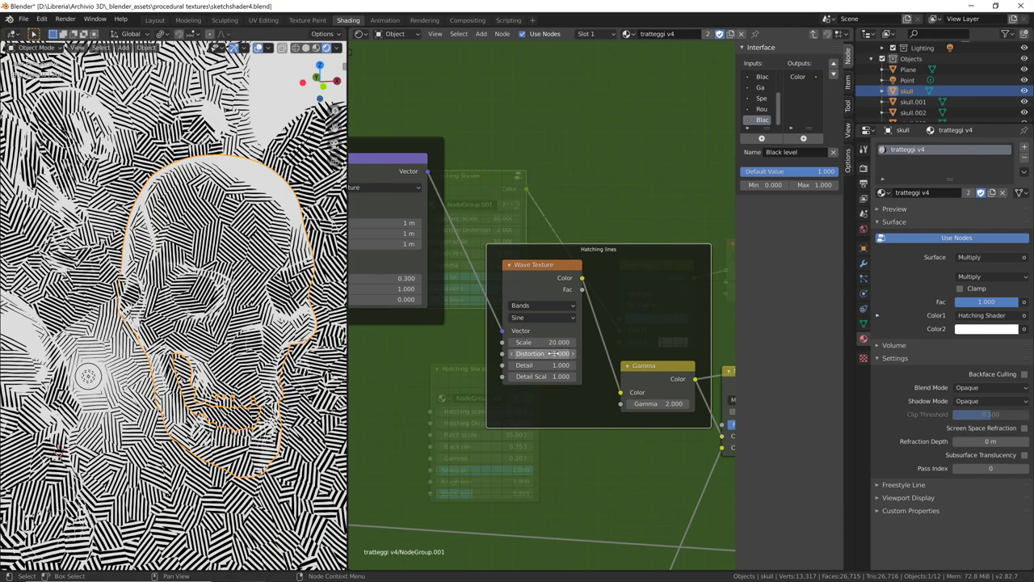
Test Wave Texture Distortion values 2, 5, 10 and 1
click(556, 353)
text(2)
key(Return)
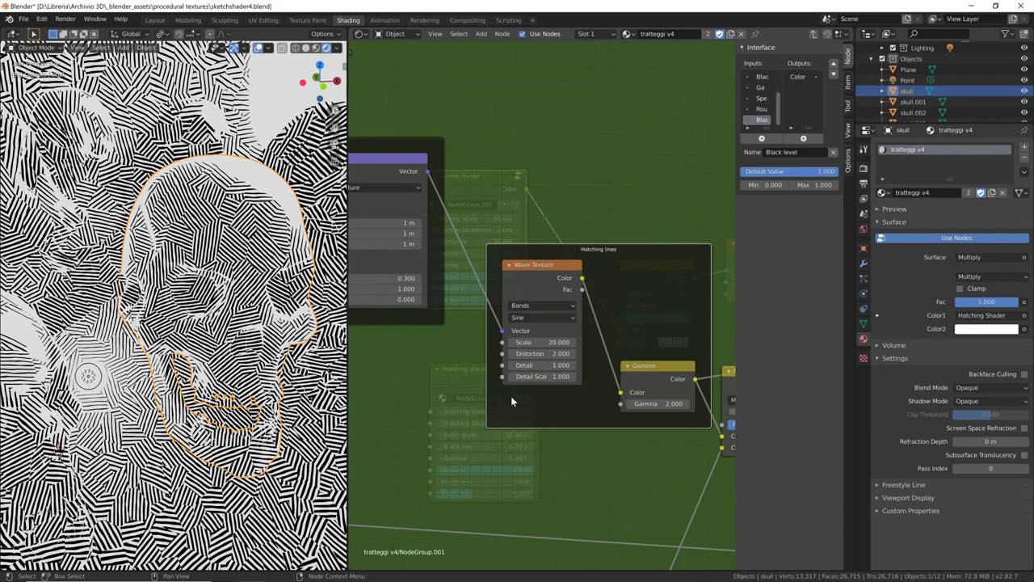
text(5)
key(Return)
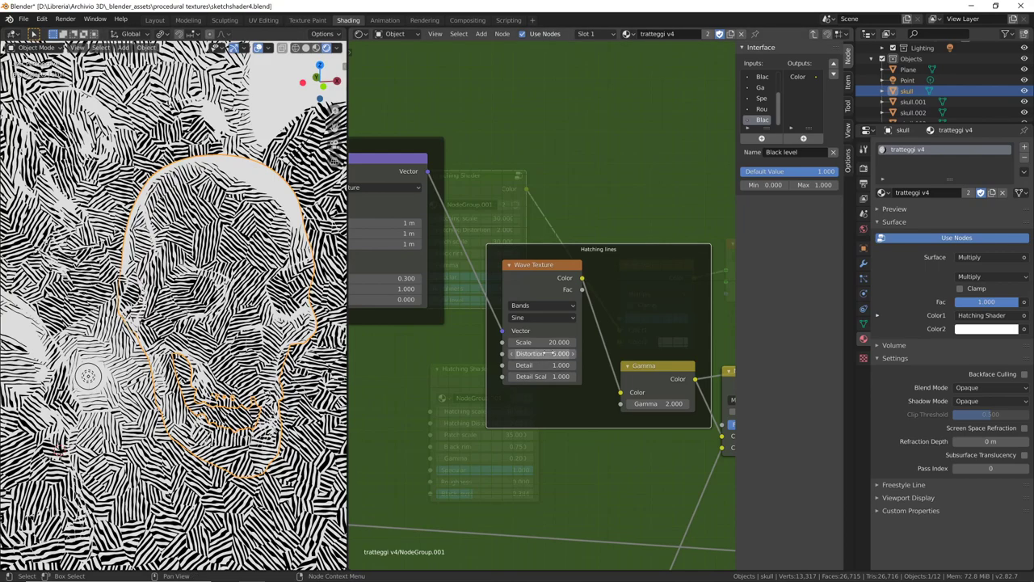
text(10)
key(Return)
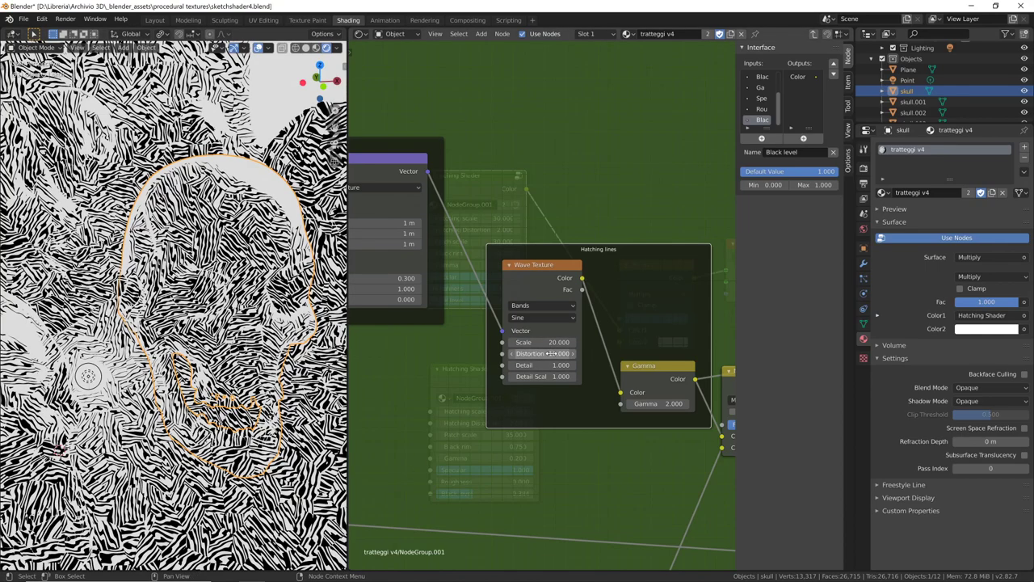
text(1)
key(Return)
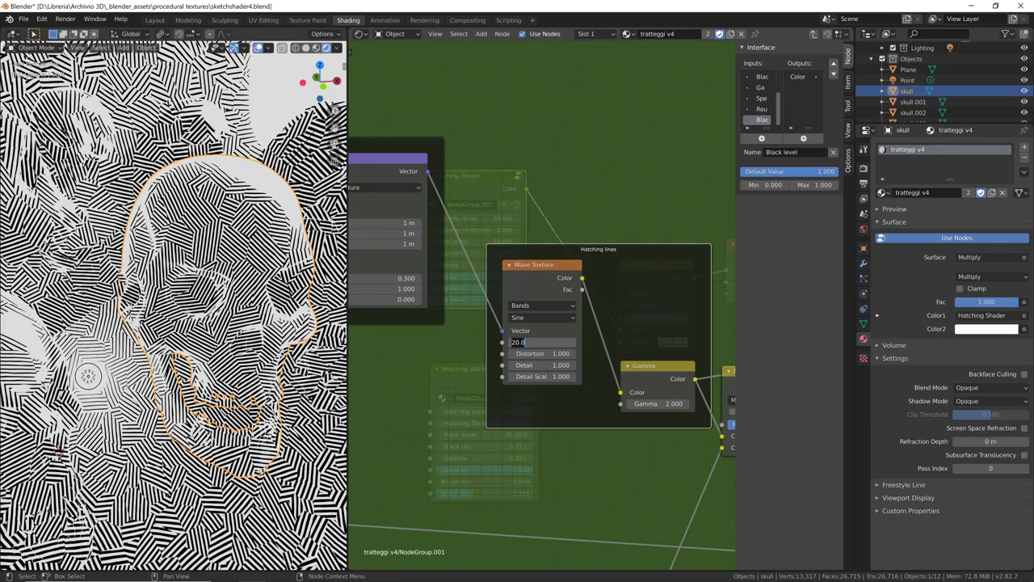
text(50)
Set the Wave Scale to 30 and, after trying 20, Distortion to 2
key(Return)
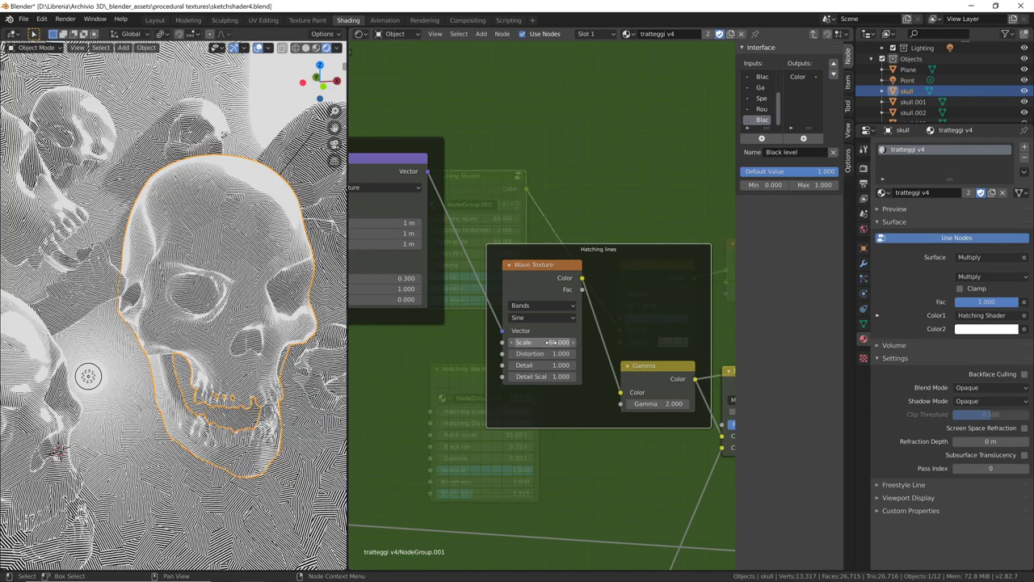
key(Return)
click(541, 353)
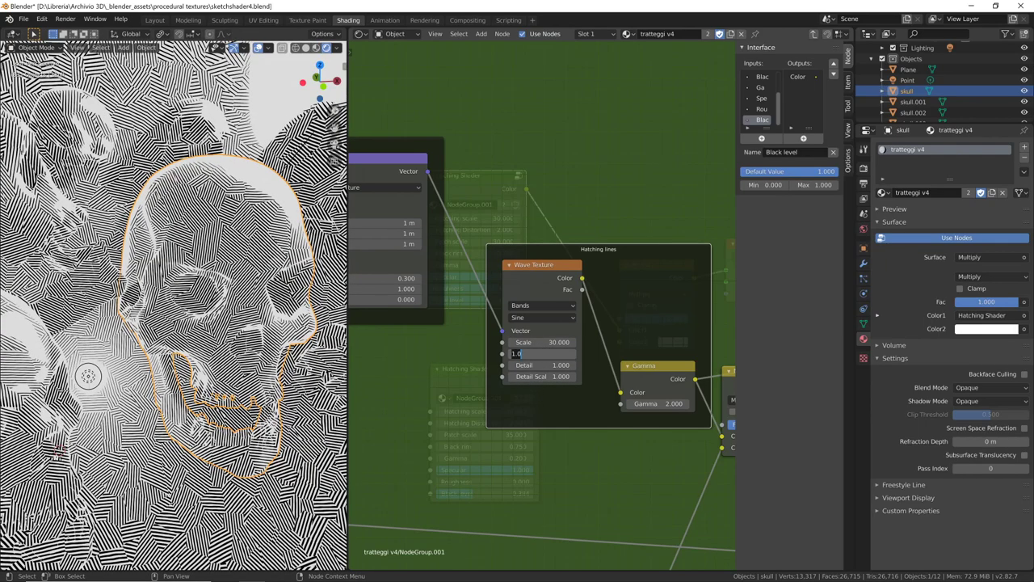
text(20)
key(Return)
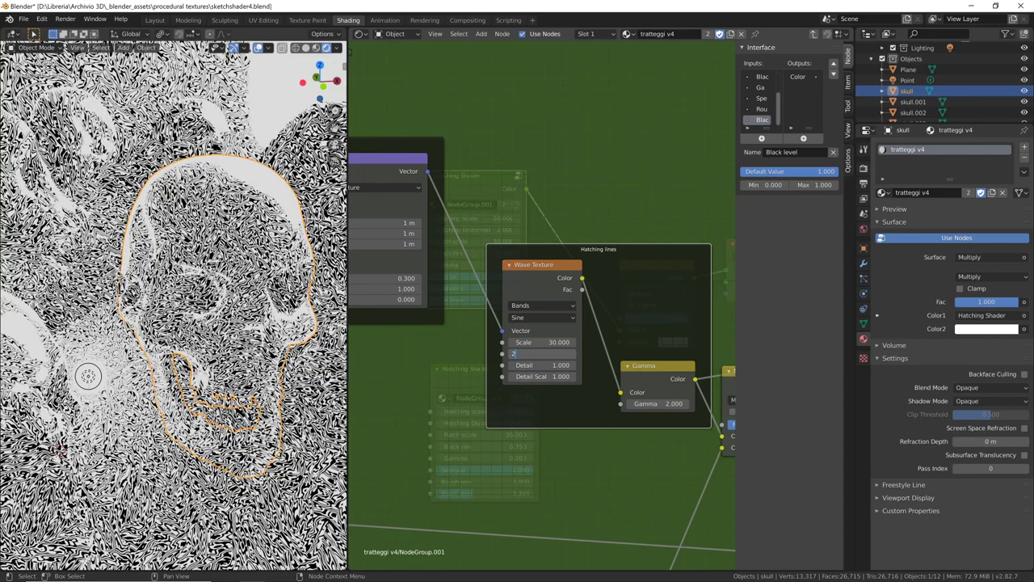
key(Return)
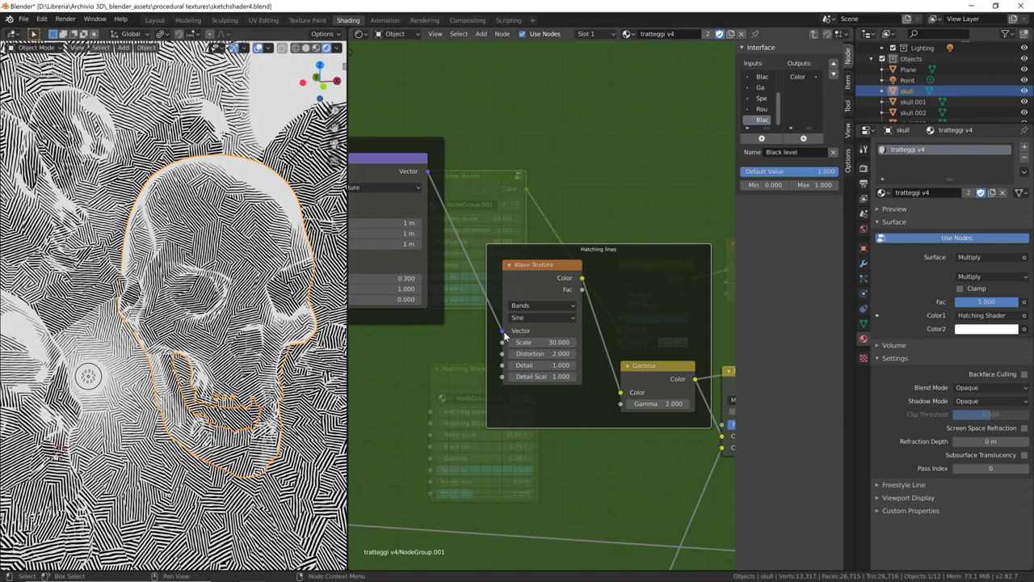
Cut the link into the Wave Texture's Vector input and zoom out over the skulls
drag(503, 330, 487, 339)
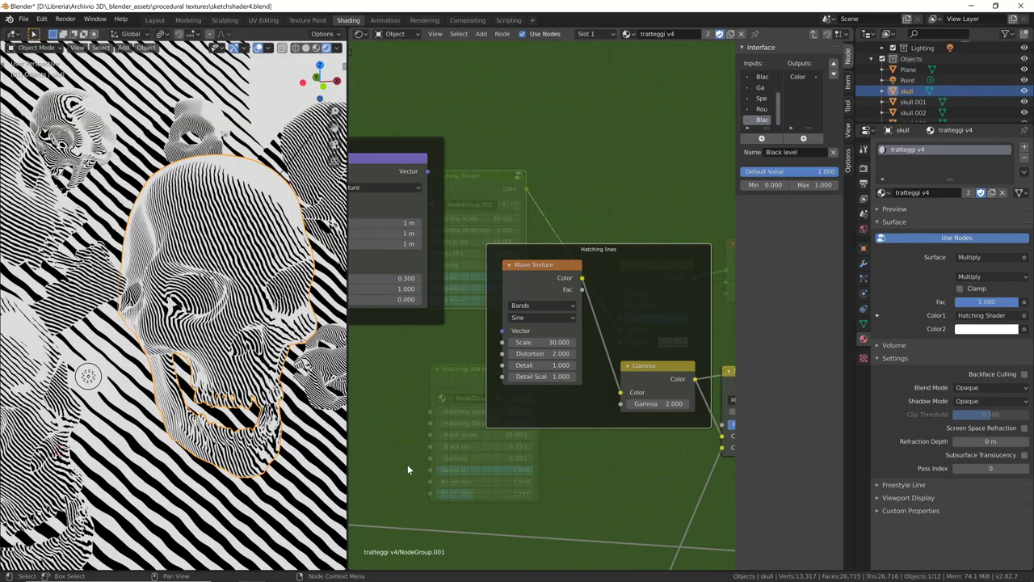
scroll(284, 380, down, 5)
middle_drag(231, 426, 275, 380)
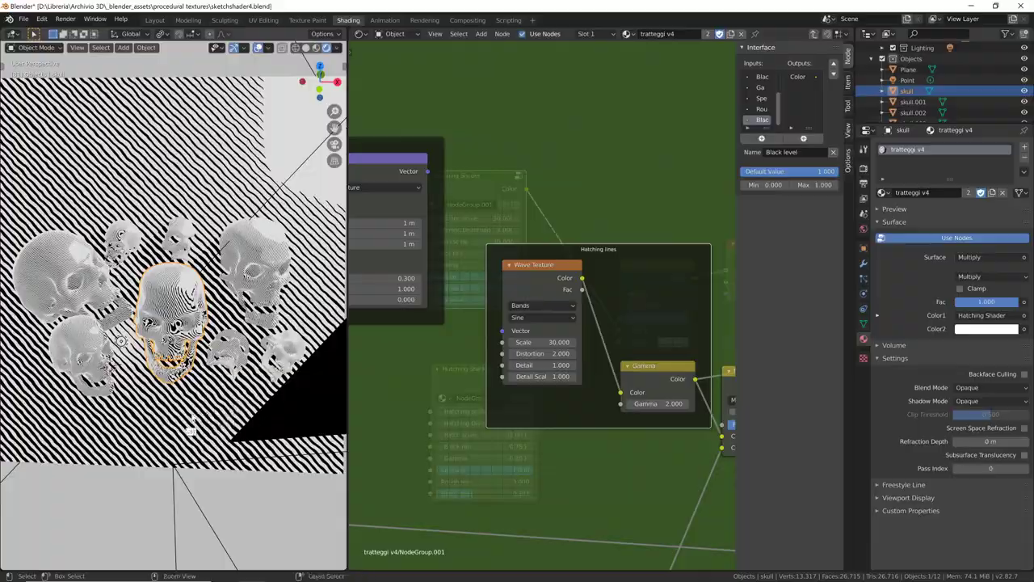
scroll(294, 360, up, 4)
scroll(295, 361, up, 3)
scroll(294, 353, down, 4)
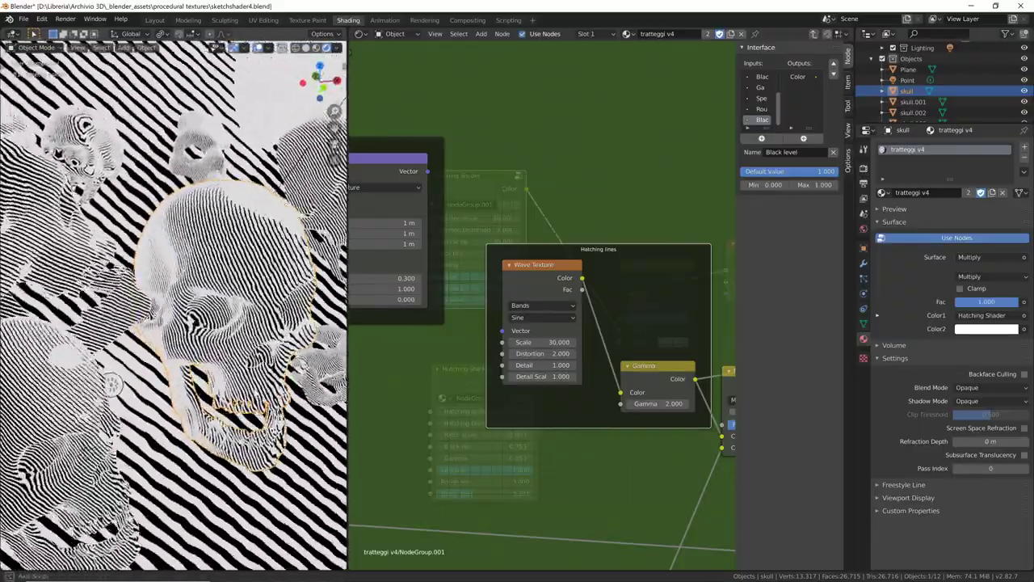
Orbit to a three-quarter skull view, then link Mapping Vector back to Wave Texture Vector
mouse_move(295, 353)
middle_down()
mouse_move(284, 392)
mouse_move(48, 404)
middle_up()
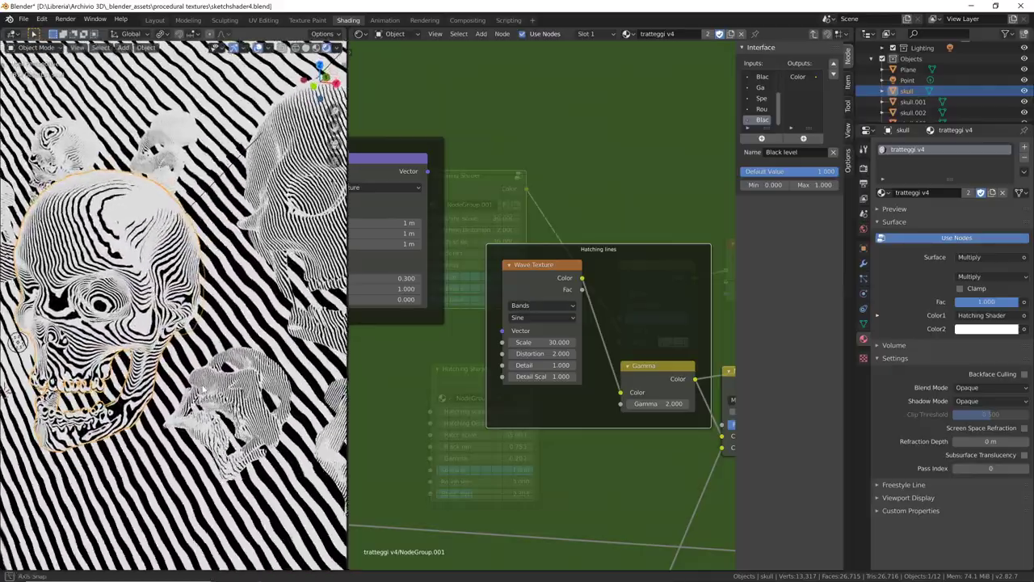
middle_drag(23, 338, 75, 364)
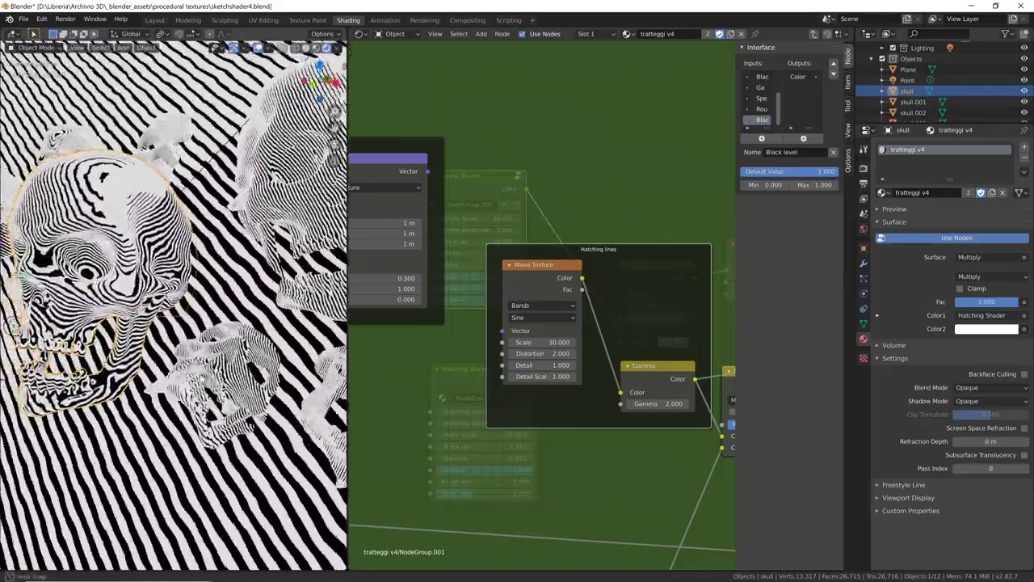
middle_drag(174, 307, 186, 310)
scroll(174, 307, up, 2)
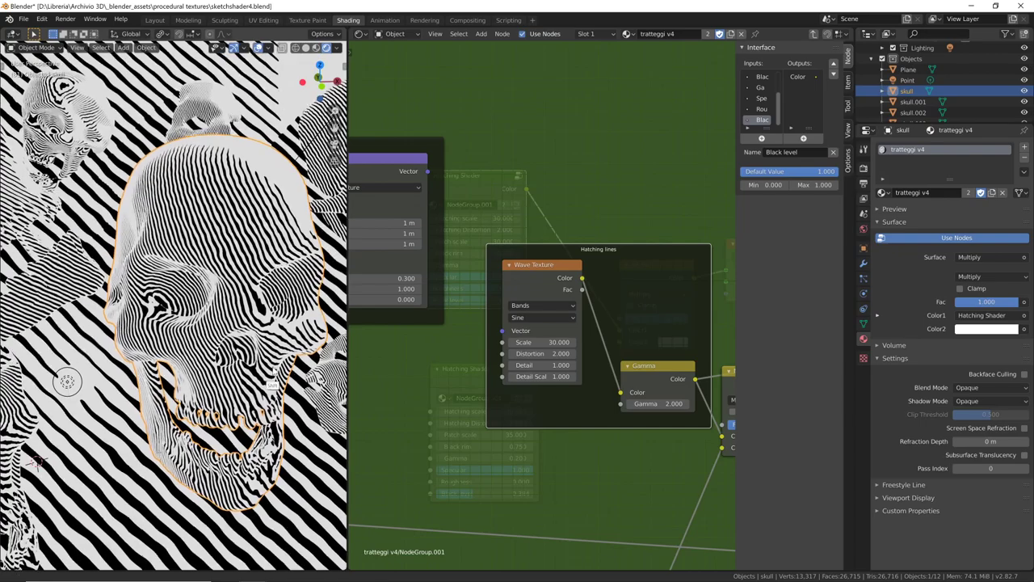
middle_drag(511, 345, 588, 359)
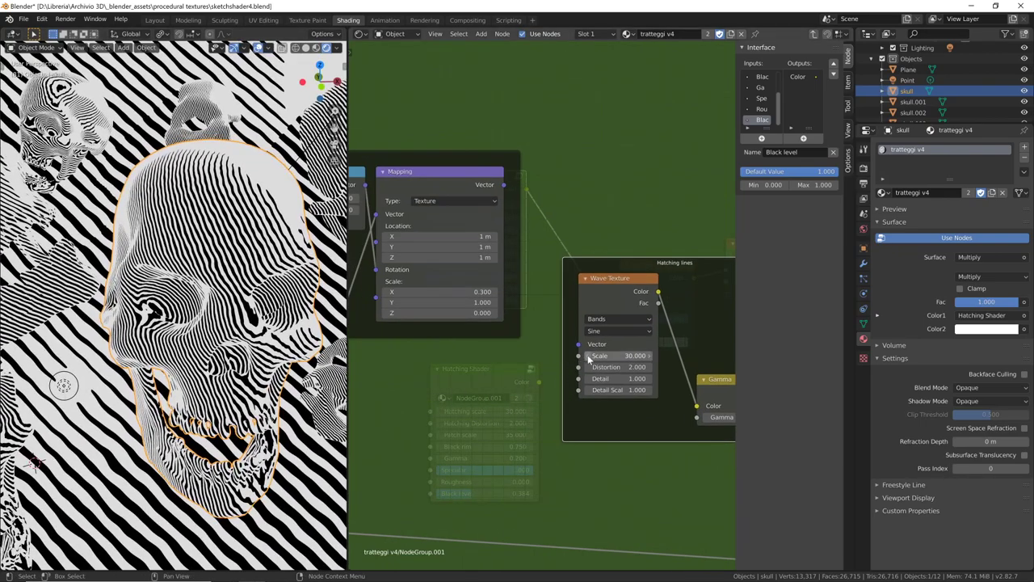
drag(504, 184, 579, 345)
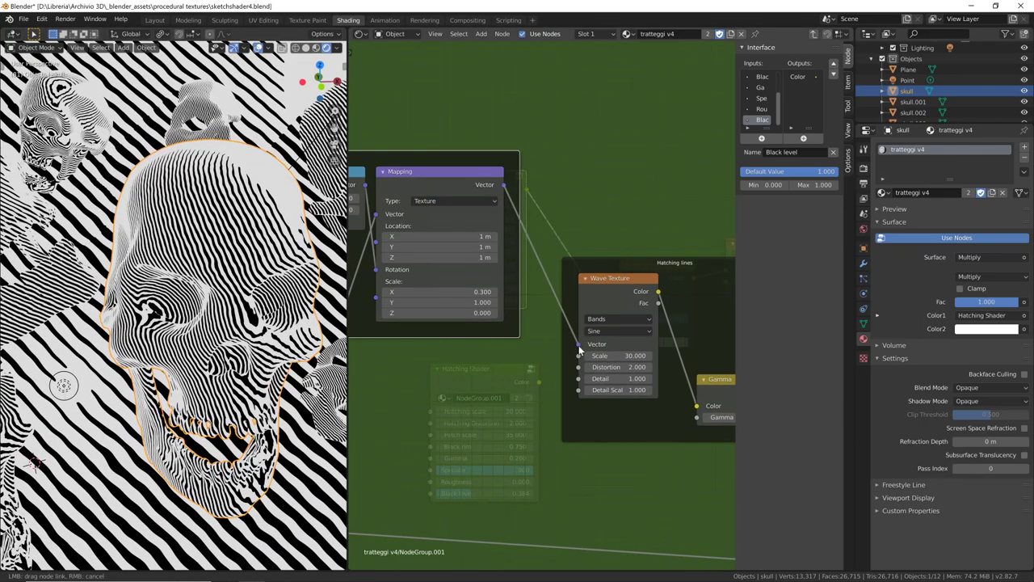
Move the Camera Data node up beside the VoronoiDistorted node
middle_drag(266, 349, 242, 347)
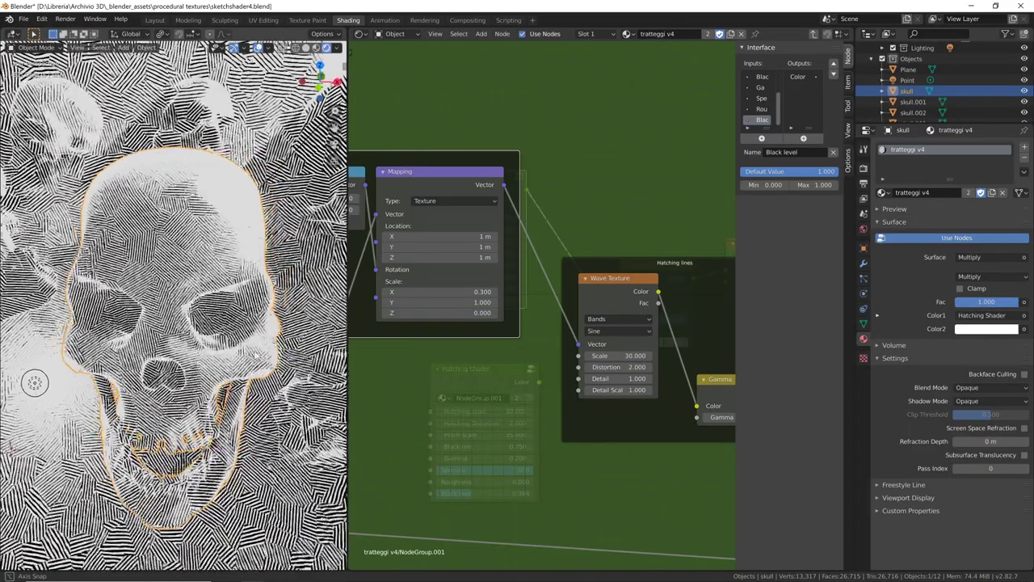
mouse_move(487, 410)
ctrl+middle_down()
mouse_move(503, 433)
mouse_move(545, 374)
mouse_move(582, 377)
mouse_move(606, 400)
ctrl+middle_up()
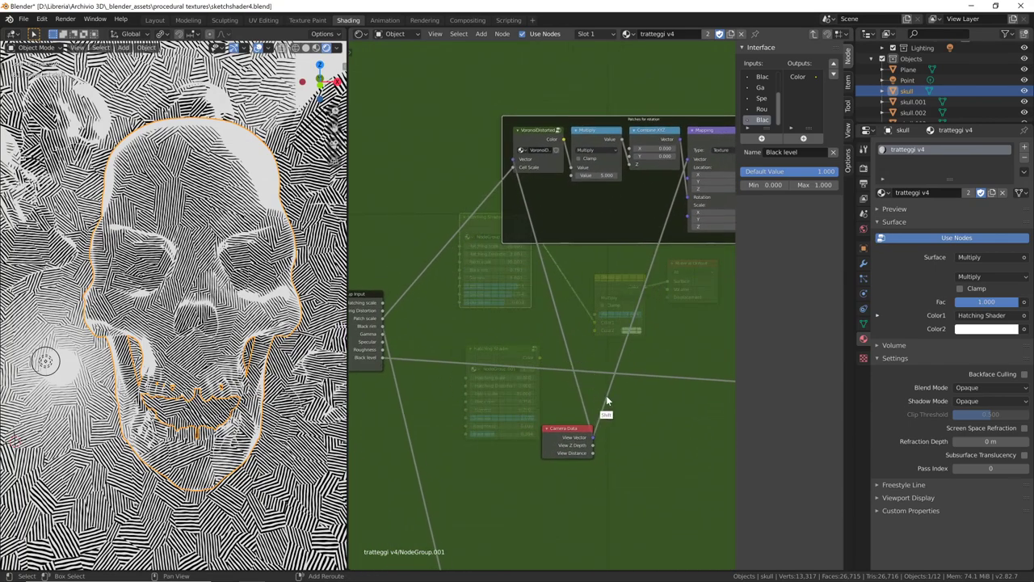
drag(588, 433, 557, 307)
mouse_move(625, 324)
shift+middle_down()
mouse_move(650, 340)
mouse_move(429, 397)
mouse_move(603, 357)
shift+middle_up()
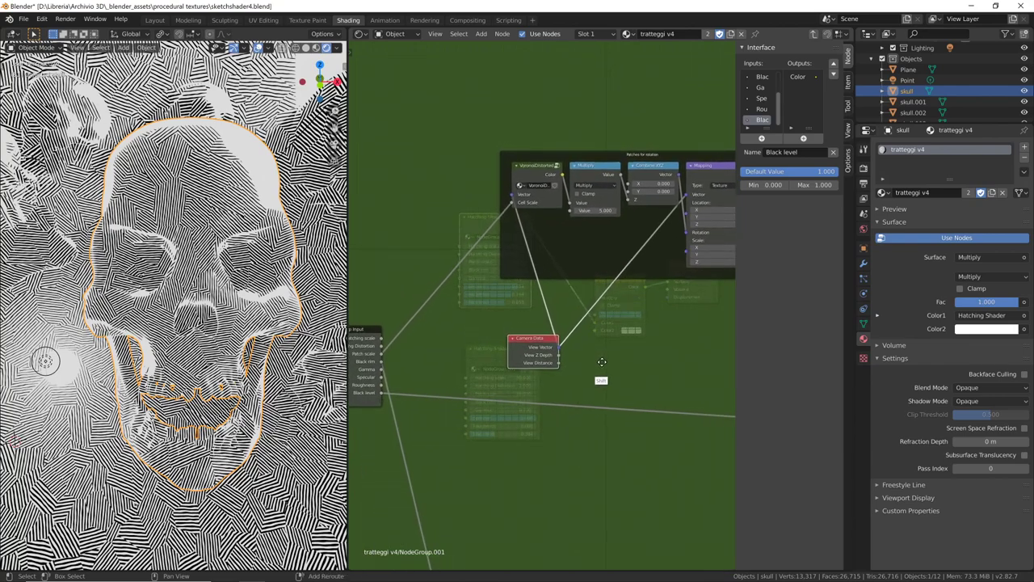
mouse_move(541, 341)
mouse_down()
mouse_move(413, 209)
mouse_move(399, 210)
mouse_up()
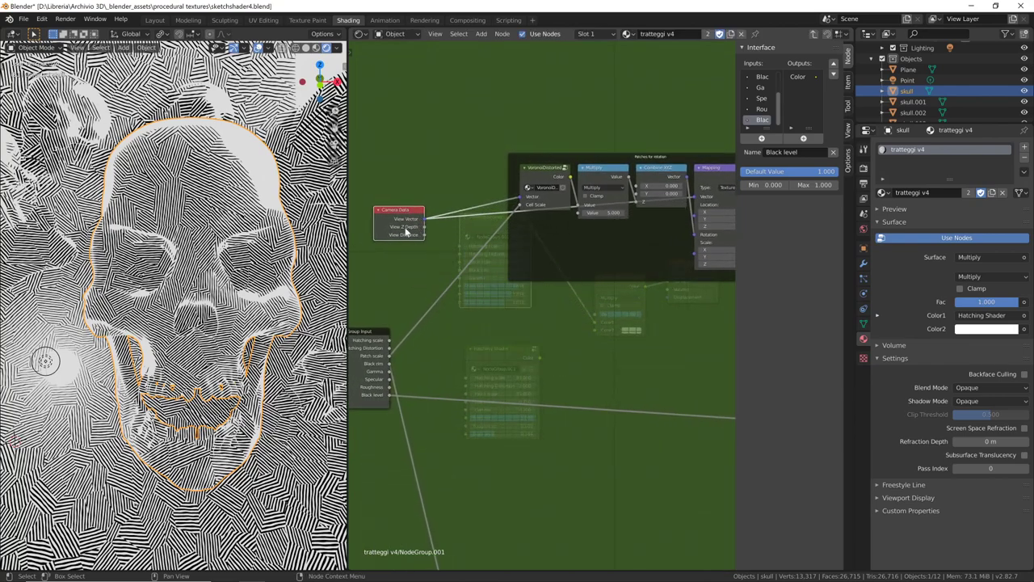
shift+middle_drag(430, 230, 526, 273)
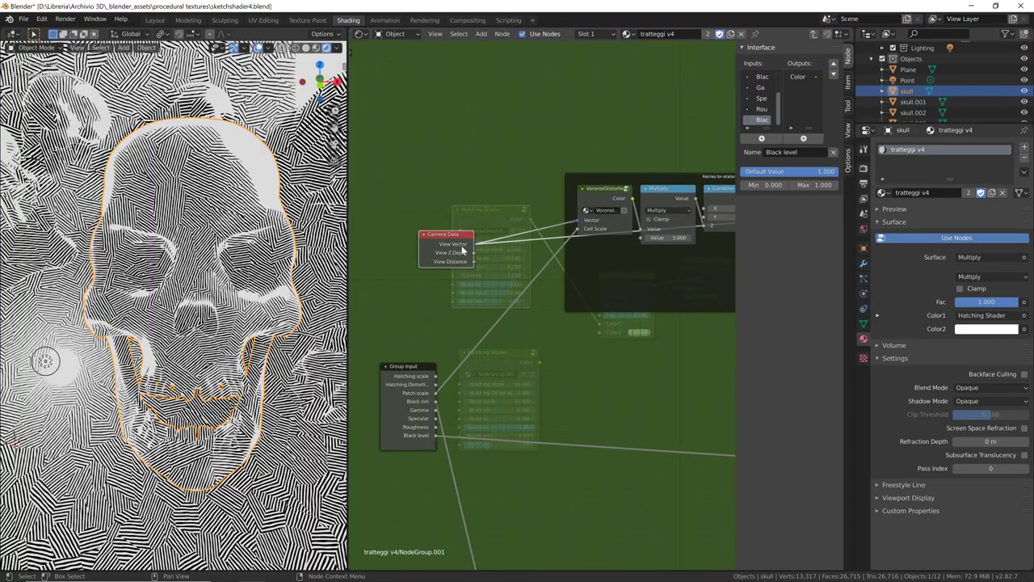
Orbit the skull to a front three-quarter view and move the Mapping node lower
mouse_move(207, 327)
middle_down()
mouse_move(235, 336)
mouse_move(119, 495)
mouse_move(17, 351)
mouse_move(6, 355)
mouse_move(46, 408)
mouse_move(186, 436)
mouse_move(18, 377)
middle_up()
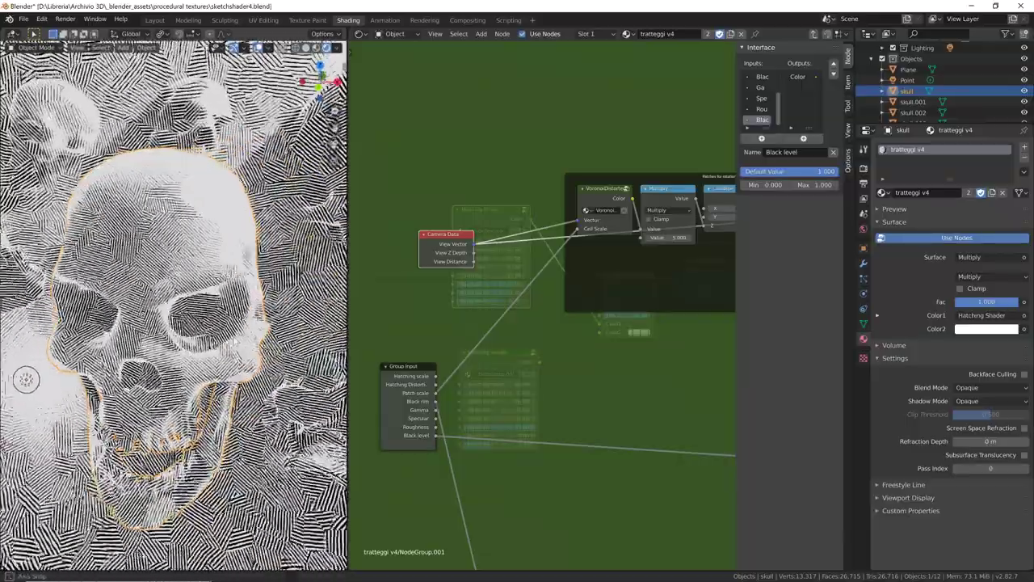
mouse_move(610, 355)
middle_down()
mouse_move(552, 384)
mouse_move(480, 363)
middle_up()
drag(683, 230, 687, 274)
scroll(566, 323, up, 2)
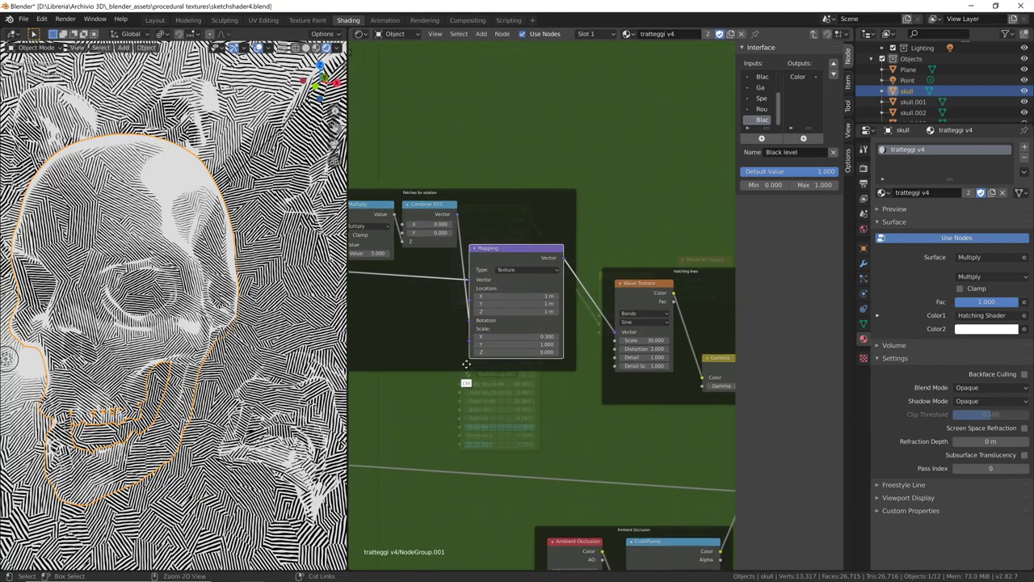
Move Combine XYZ below the Multiply node and shift VoronoiDistorted down-left in its frame
mouse_move(457, 367)
middle_down()
mouse_move(565, 387)
mouse_move(530, 409)
mouse_move(496, 405)
middle_up()
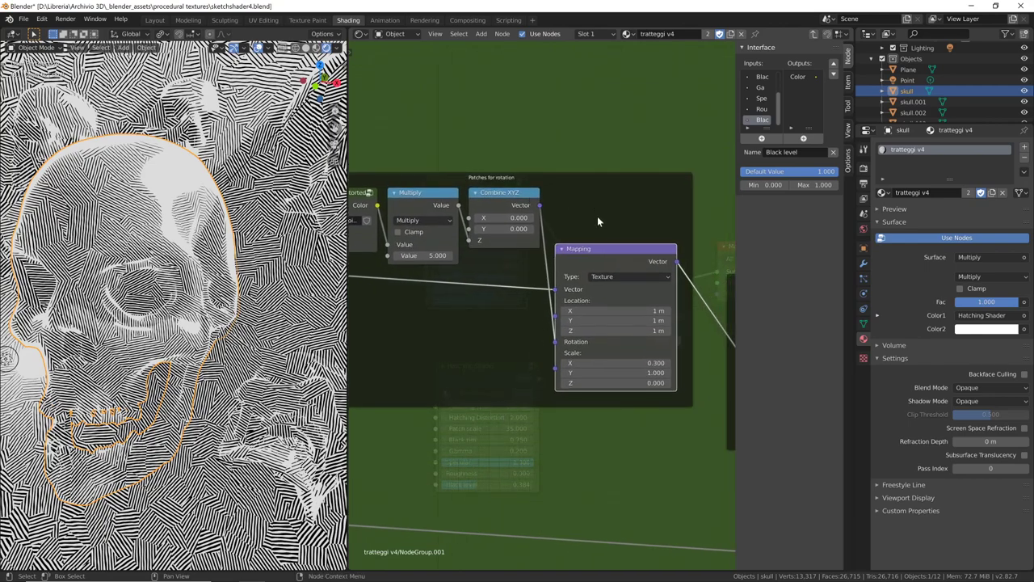
middle_drag(597, 220, 616, 222)
drag(534, 198, 518, 355)
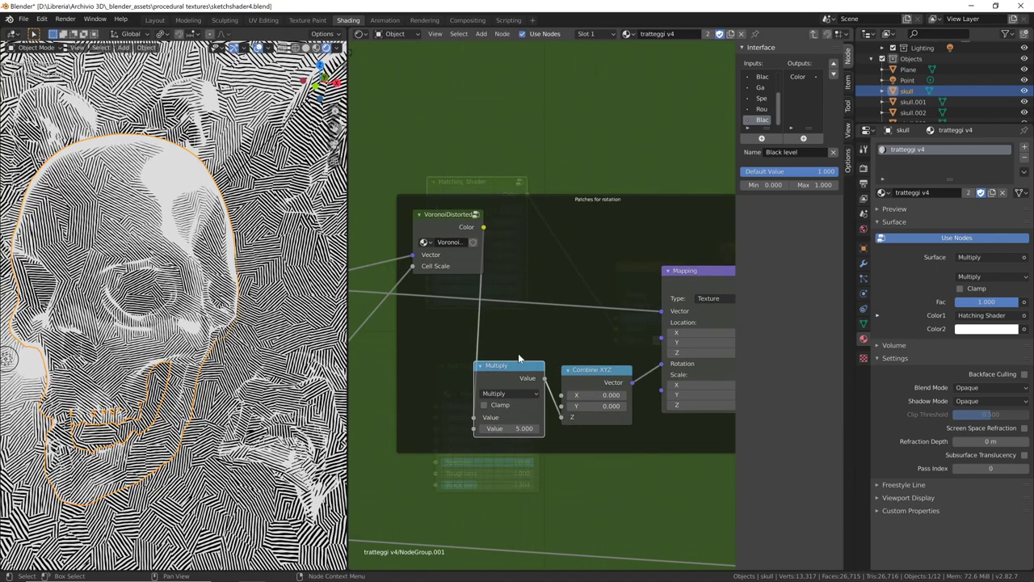
drag(457, 215, 417, 380)
shift+scroll(472, 473, down, 2)
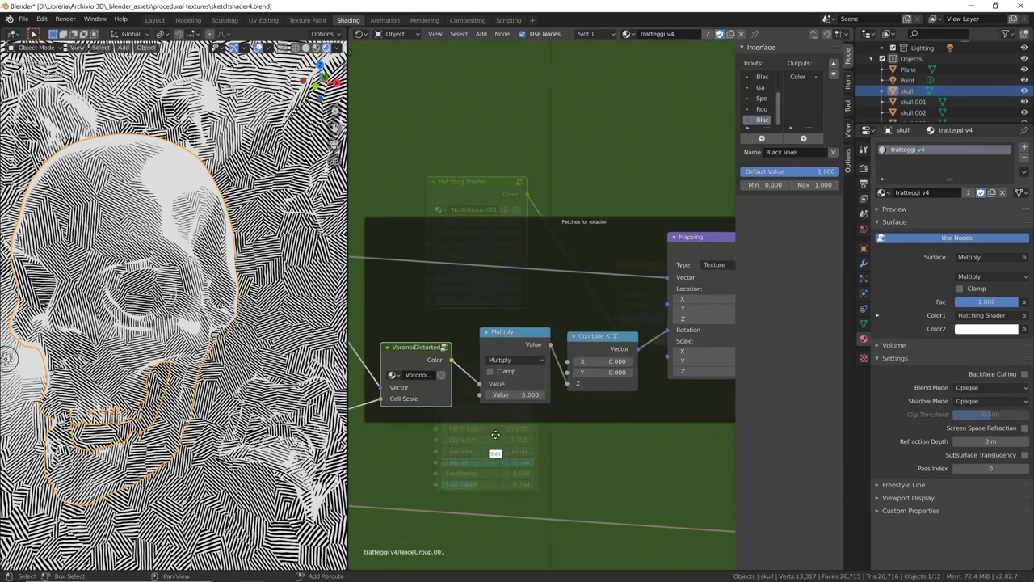
shift+scroll(484, 404, down, 1)
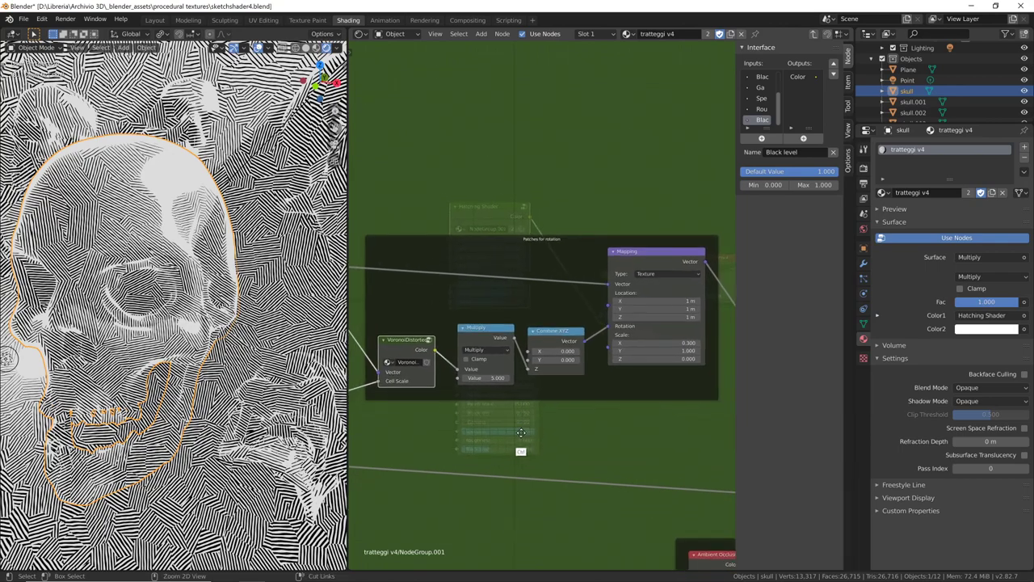
scroll(517, 448, down, 1)
scroll(524, 436, down, 2)
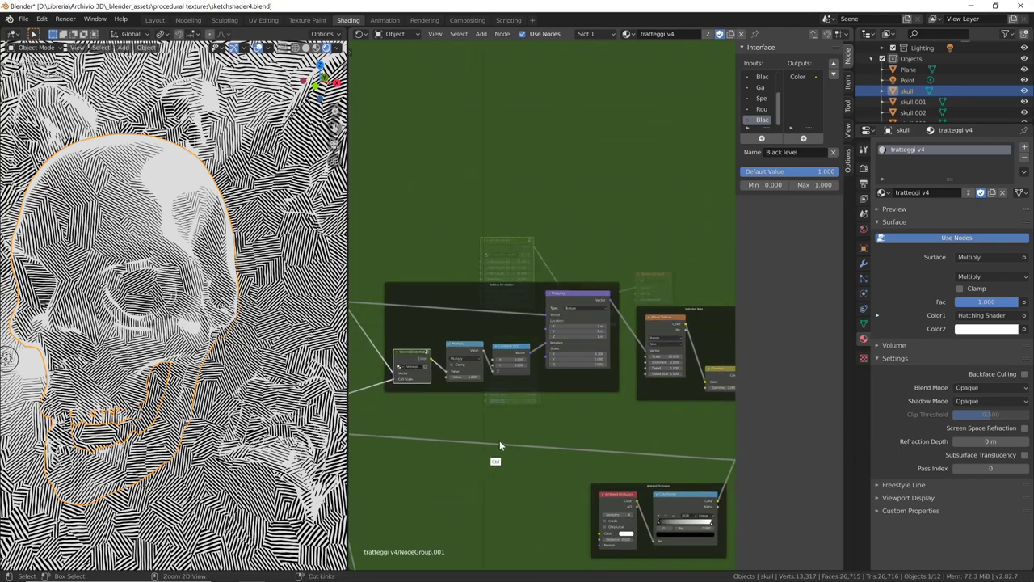
Wire the VoronoiDistortion Color output straight to the Group Output to preview the cells
middle_drag(494, 445, 460, 422)
scroll(568, 409, down, 1)
scroll(536, 407, down, 1)
ctrl+scroll(536, 407, right, 3)
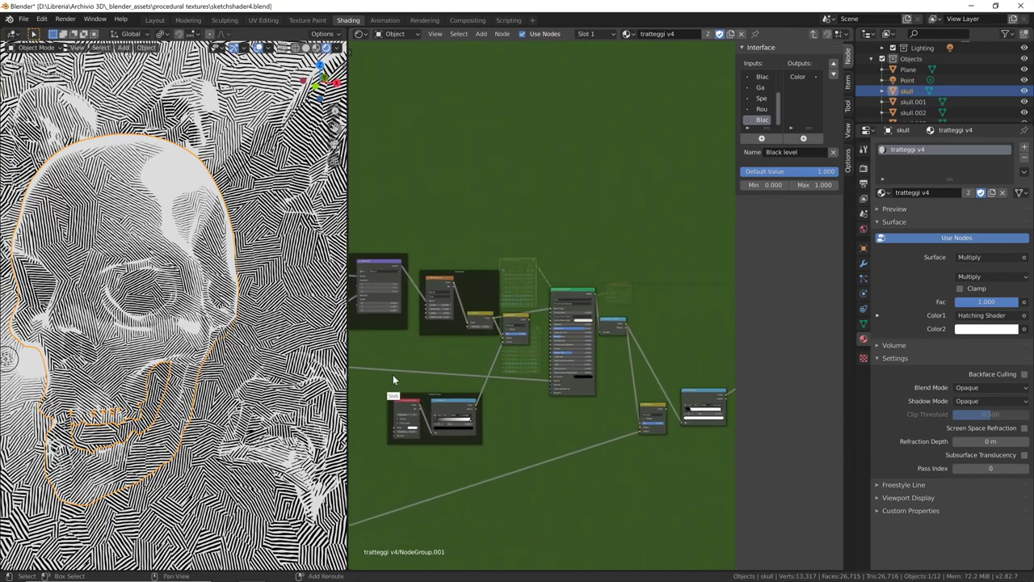
ctrl+scroll(637, 394, right, 3)
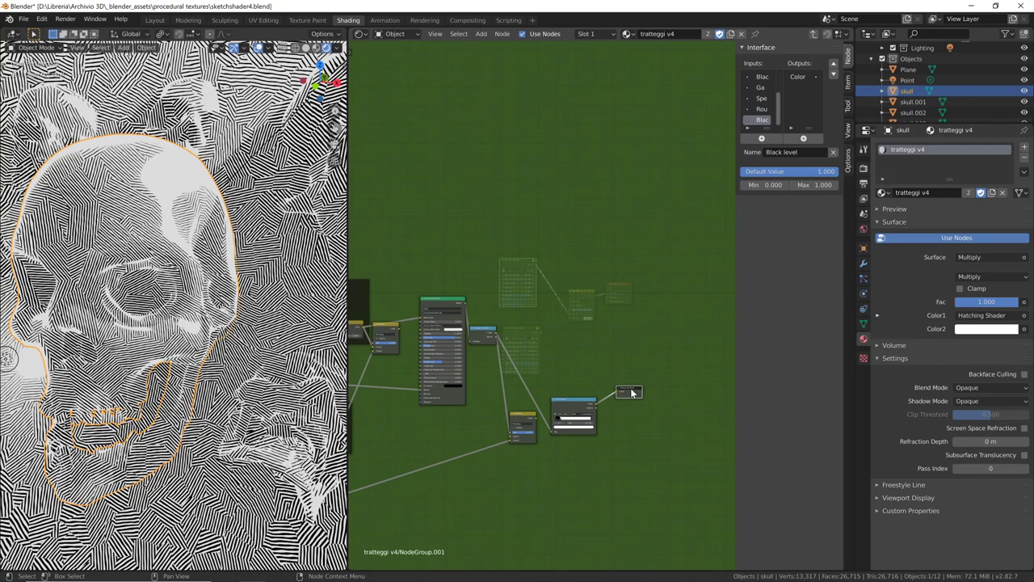
ctrl+scroll(501, 408, left, 1)
ctrl+scroll(557, 424, left, 2)
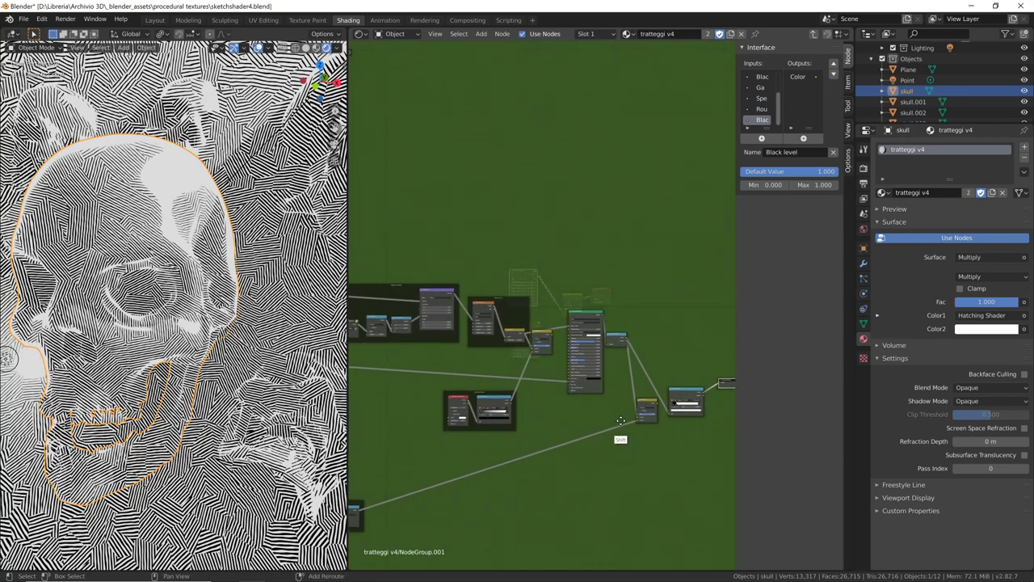
ctrl+scroll(597, 432, left, 1)
shift+middle_drag(578, 428, 580, 429)
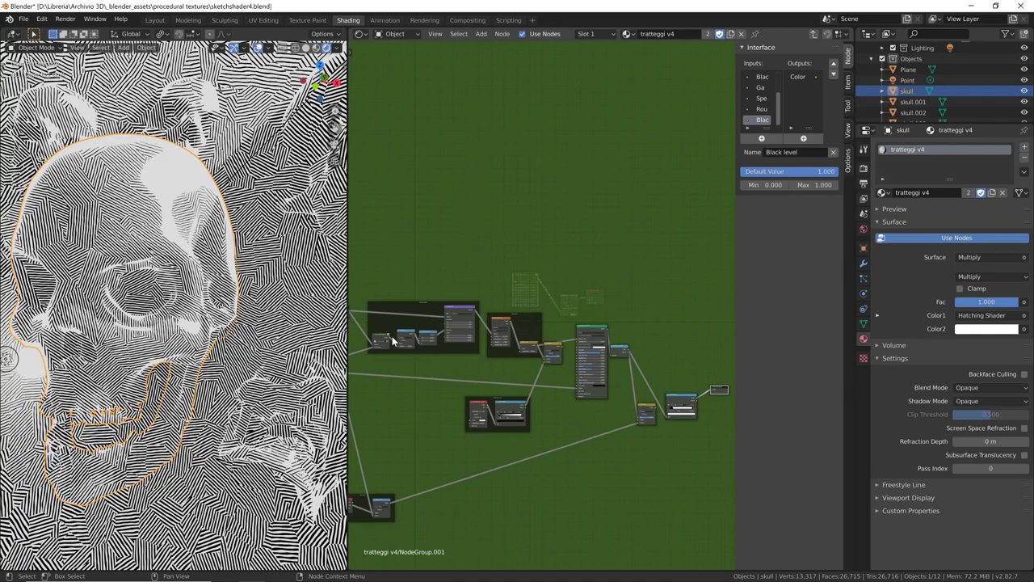
drag(394, 342, 712, 390)
mouse_move(202, 392)
middle_down()
mouse_move(223, 395)
mouse_move(243, 368)
mouse_move(236, 412)
mouse_move(246, 408)
middle_up()
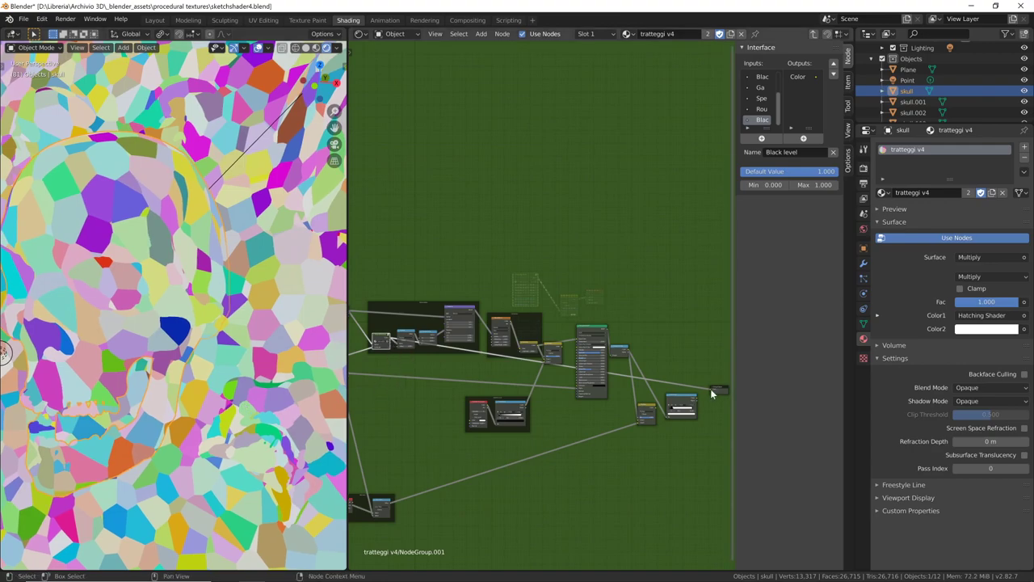
Remove the Voronoi preview link from the Group Output so the skulls show black-and-white hatching again
drag(709, 388, 712, 391)
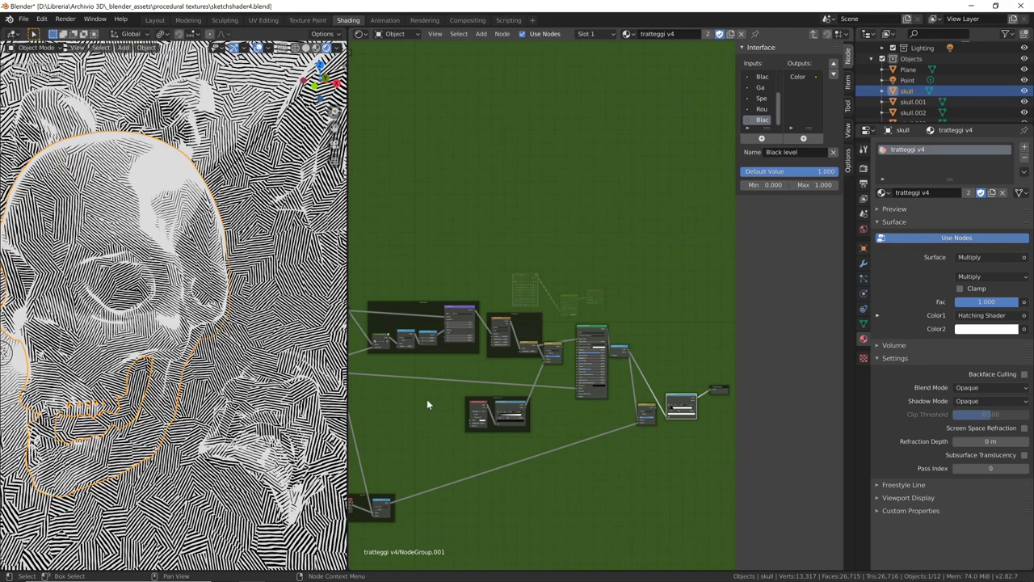
mouse_move(426, 399)
ctrl+middle_down()
mouse_move(622, 343)
mouse_move(565, 363)
ctrl+middle_up()
Test the Multiply node's rotation Value from 0 upward, settling on 5.000 for varied hatch directions
ctrl+middle_drag(510, 390, 551, 387)
drag(493, 297, 488, 294)
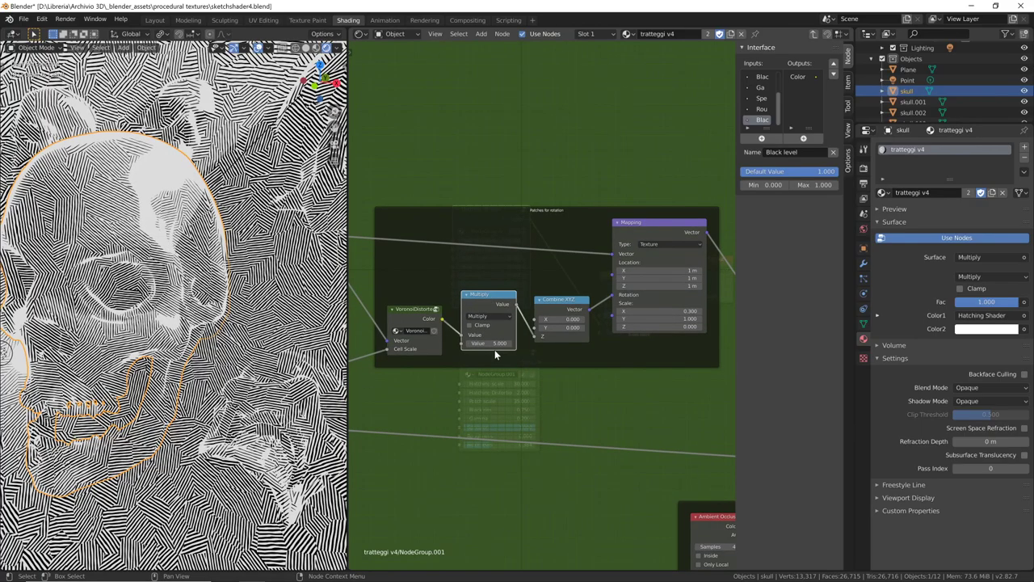
drag(505, 342, 490, 343)
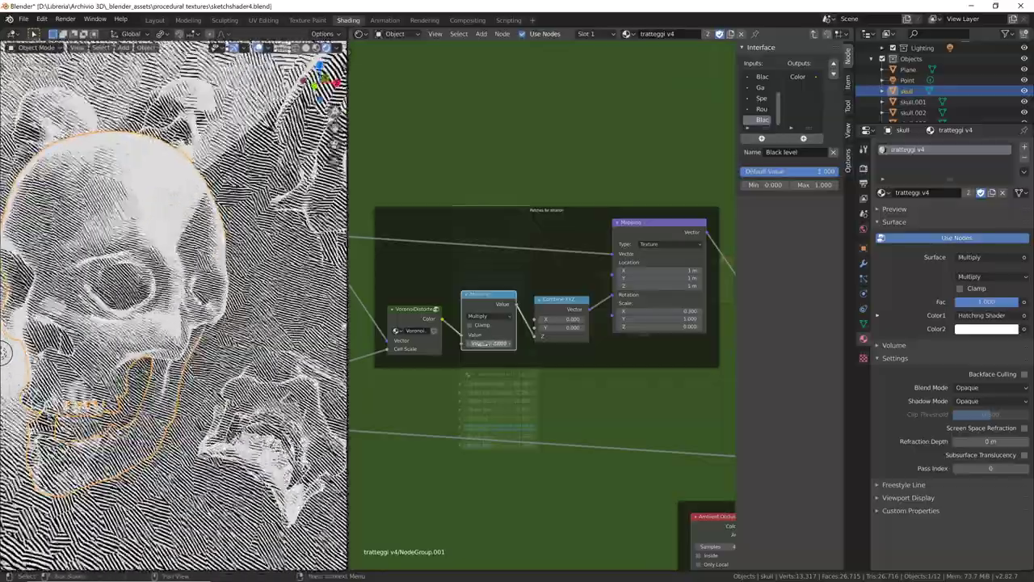
text(0.8)
drag(490, 344, 490, 359)
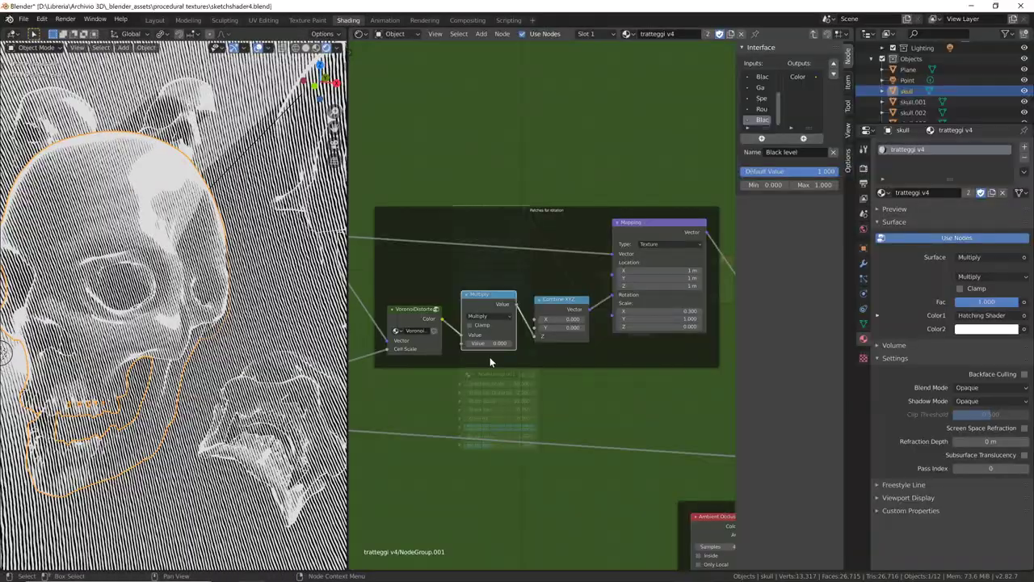
middle_drag(122, 355, 161, 359)
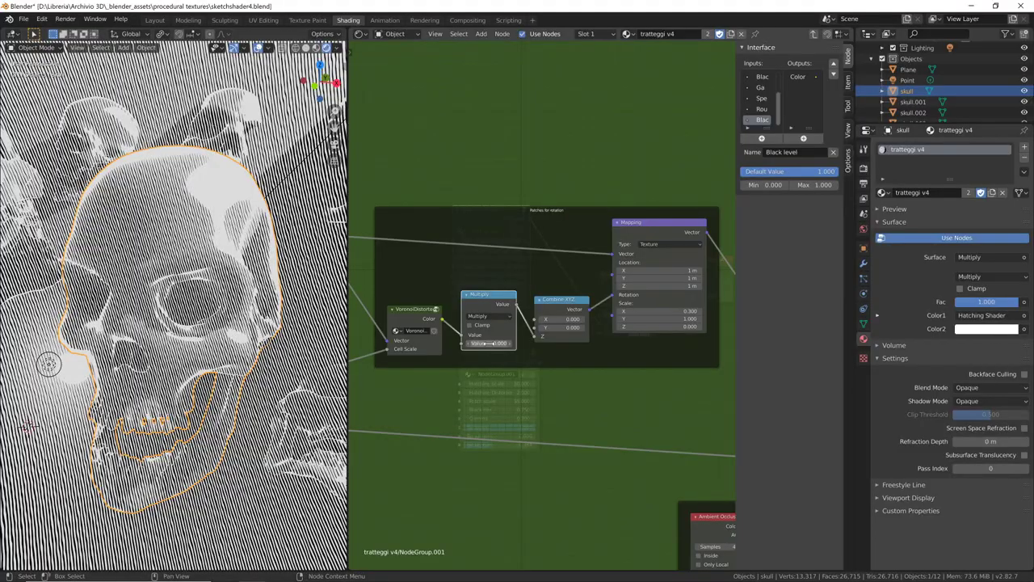
drag(488, 343, 502, 344)
text(5)
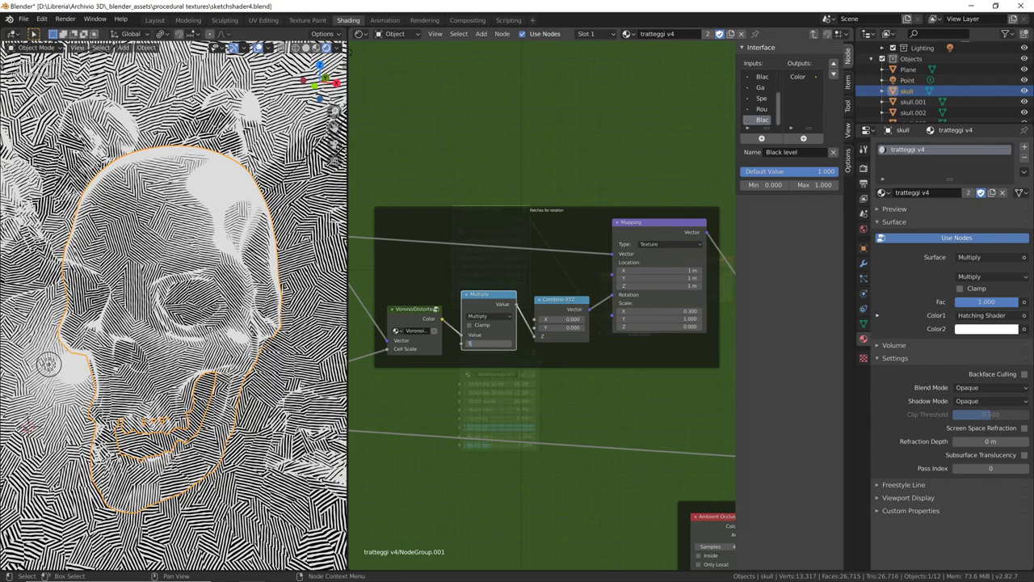
key(Return)
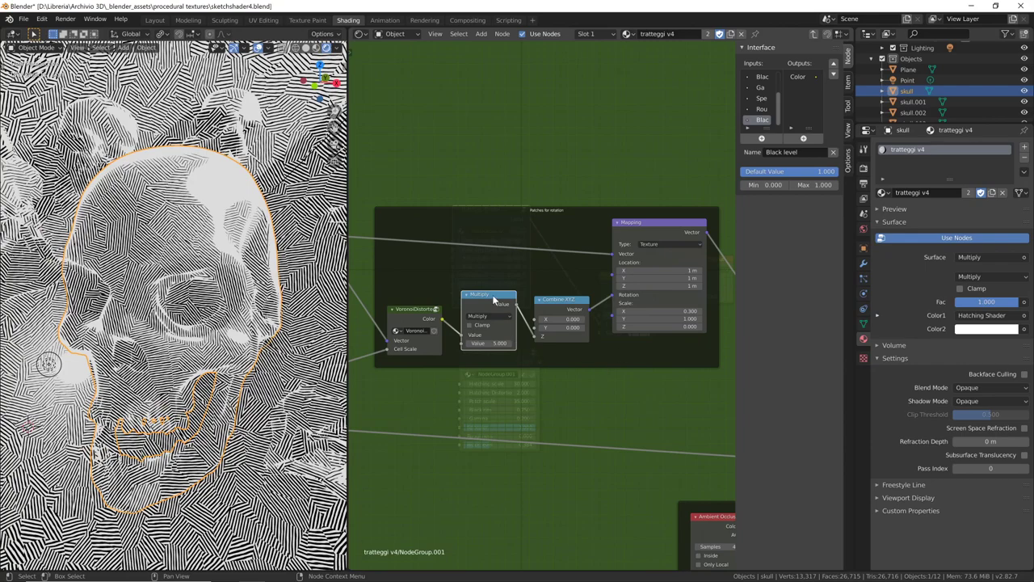
shift+middle_drag(602, 357, 572, 349)
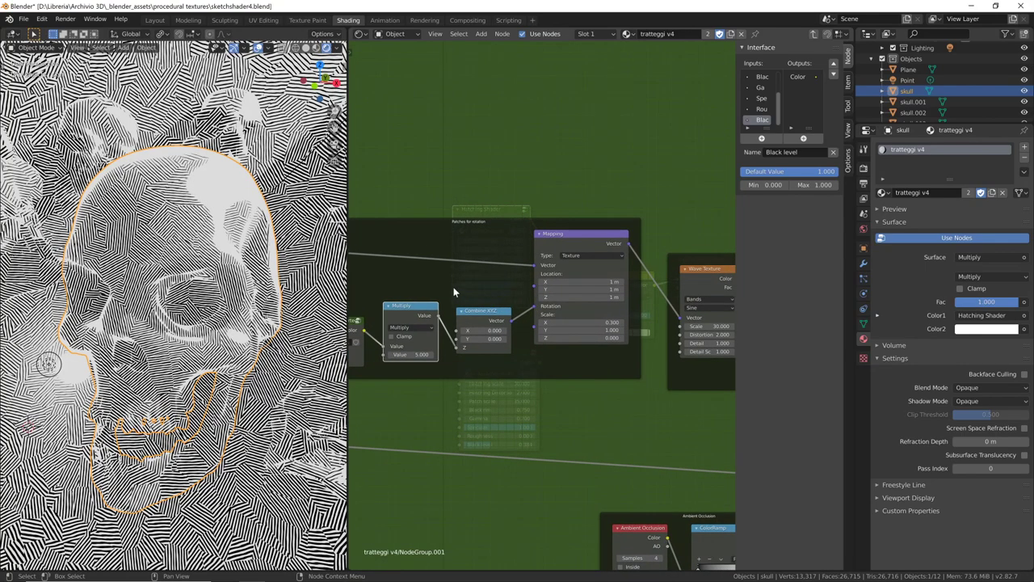
mouse_move(453, 292)
shift+middle_down()
mouse_move(615, 304)
mouse_move(392, 270)
shift+middle_up()
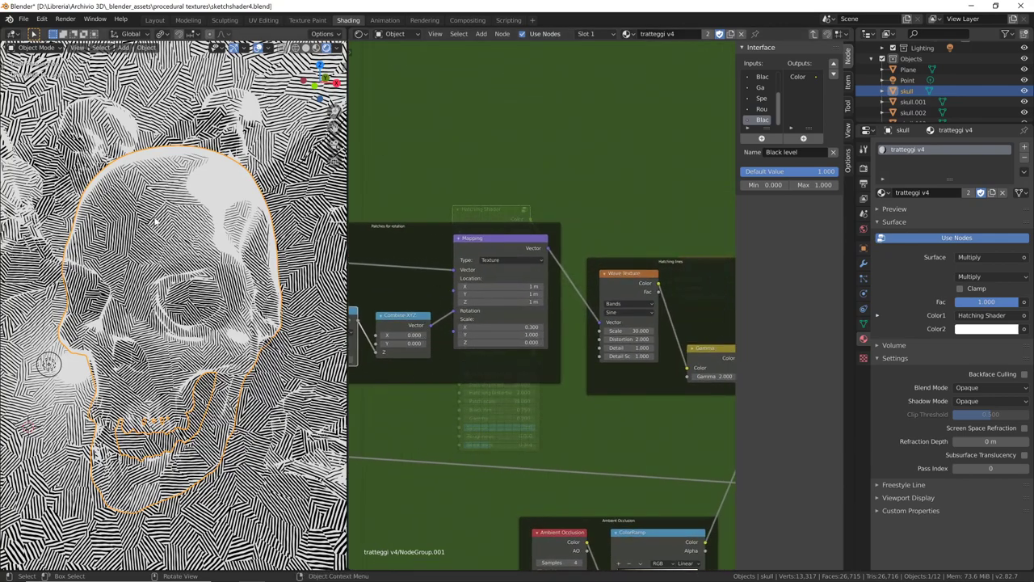
click(630, 275)
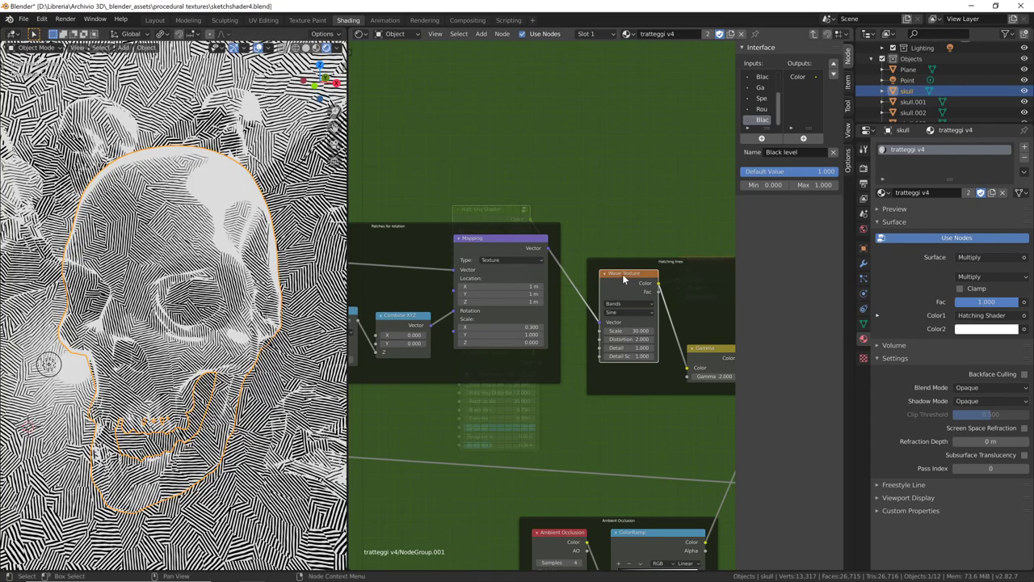
middle_drag(343, 384, 508, 368)
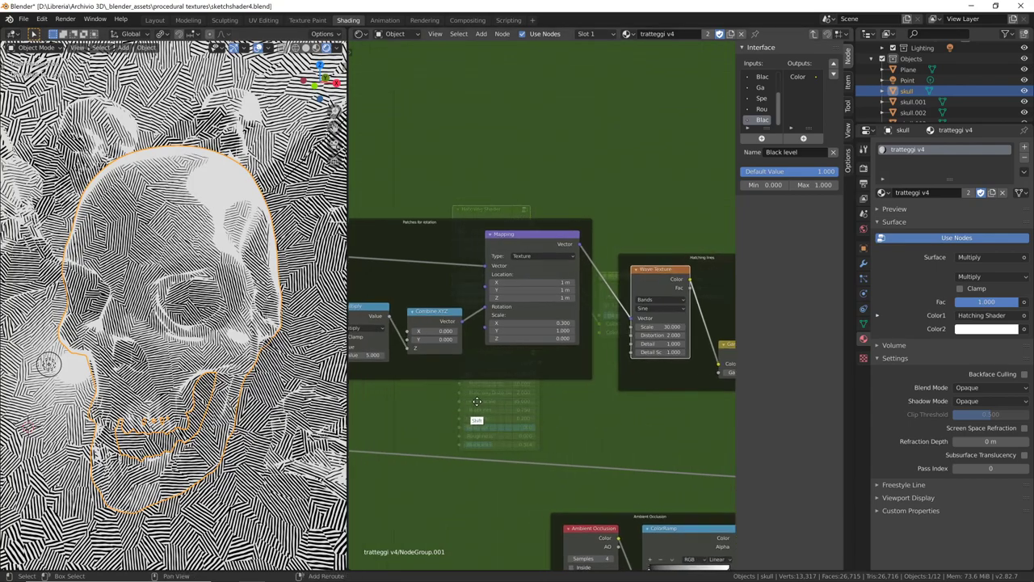
shift+scroll(525, 387, right, 5)
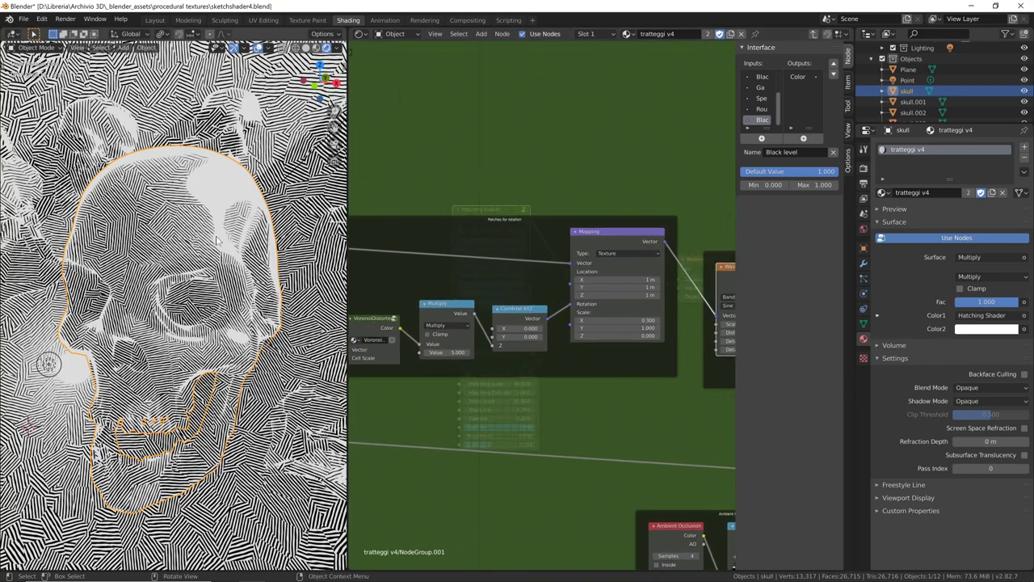
shift+middle_drag(468, 416, 663, 374)
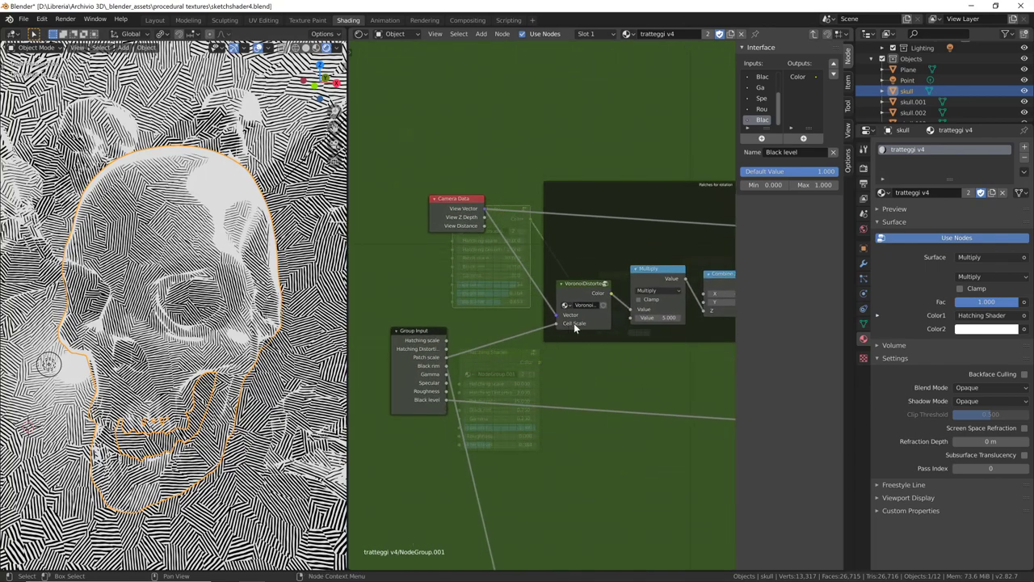
Unlink Patch scale from the Voronoi Cell Scale and set Cell Scale to 36.300
drag(554, 323, 527, 347)
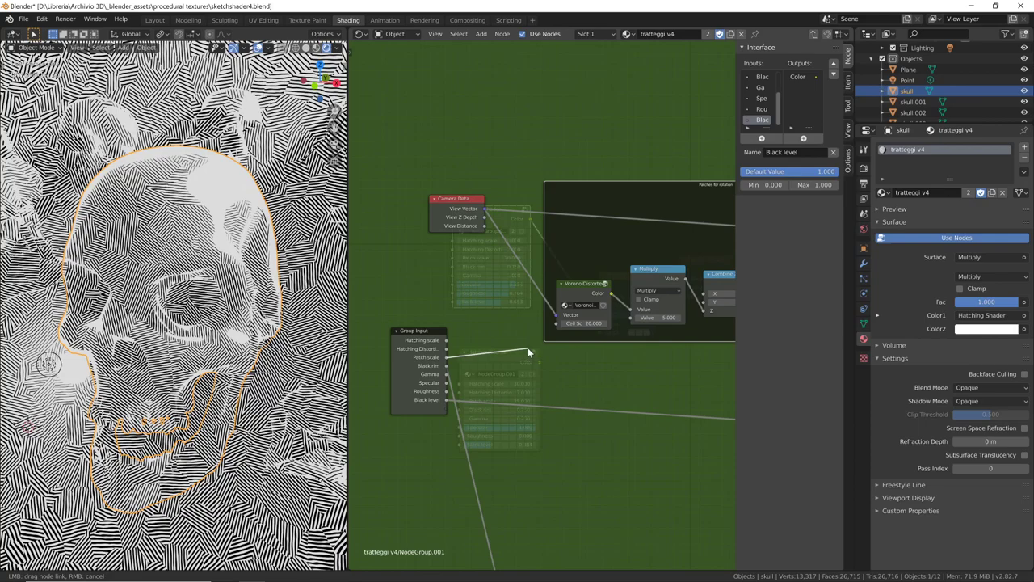
drag(528, 348, 529, 345)
mouse_move(588, 322)
mouse_down()
mouse_move(573, 322)
mouse_move(631, 318)
mouse_move(630, 360)
mouse_up()
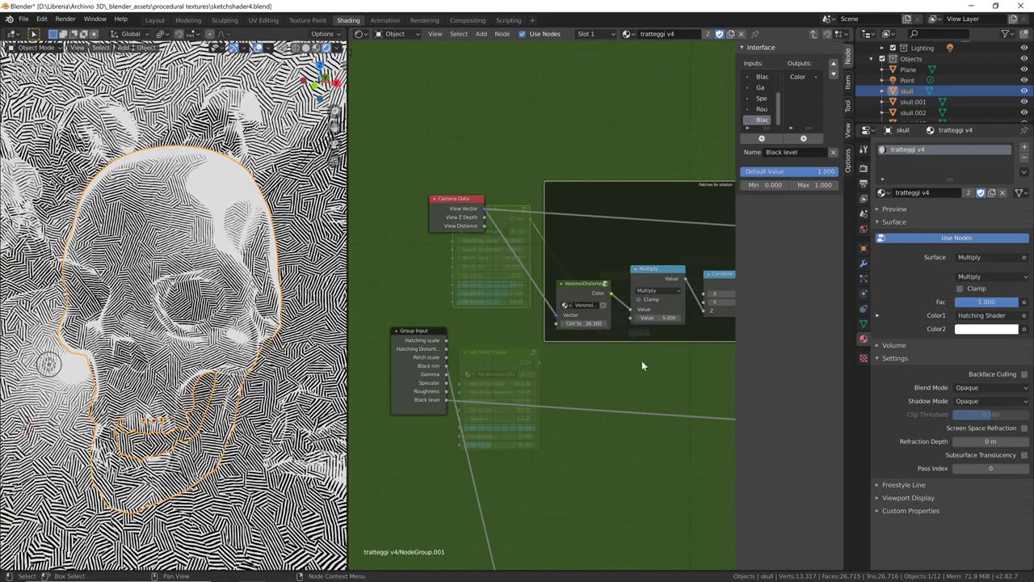
middle_drag(642, 362, 523, 374)
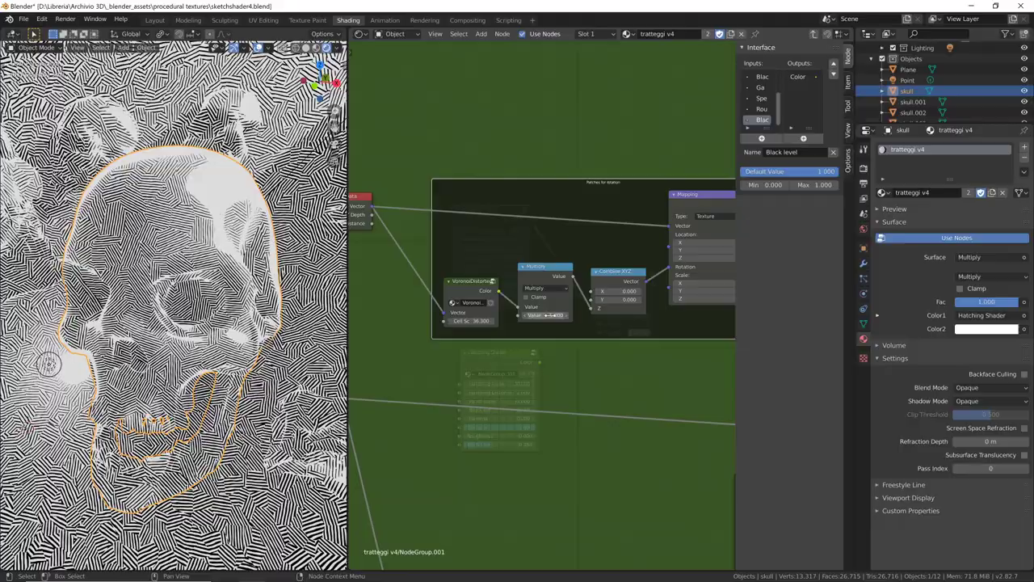
Try a Multiply value of 0.100, then return it to 5.000
drag(553, 315, 537, 316)
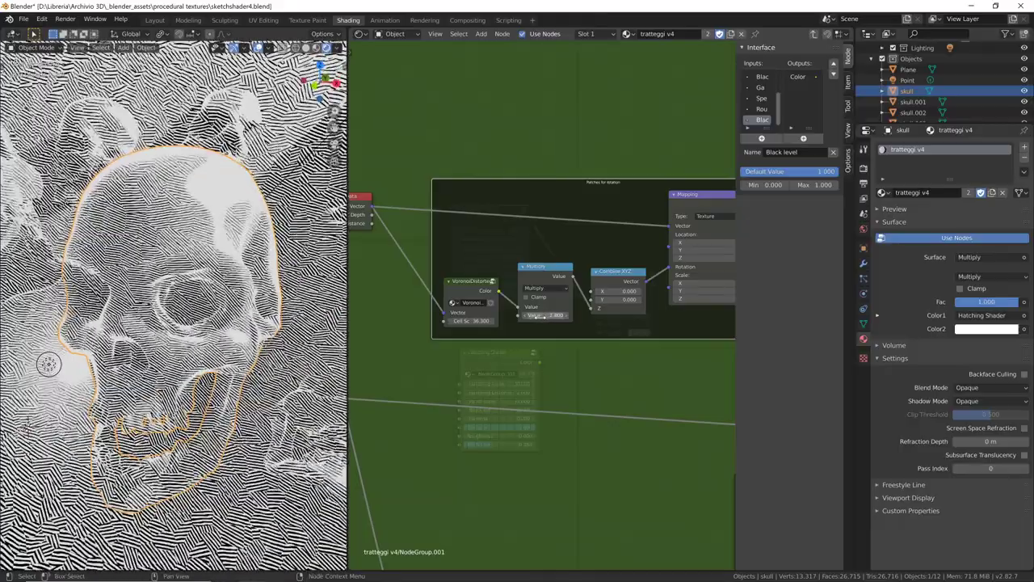
click(537, 316)
text(0.1)
key(Return)
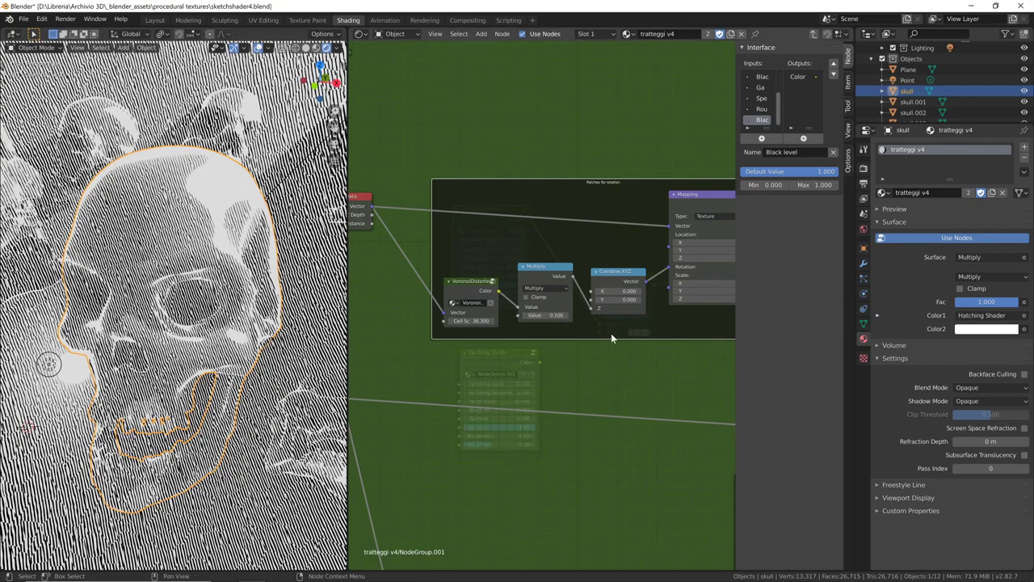
middle_drag(611, 334, 472, 337)
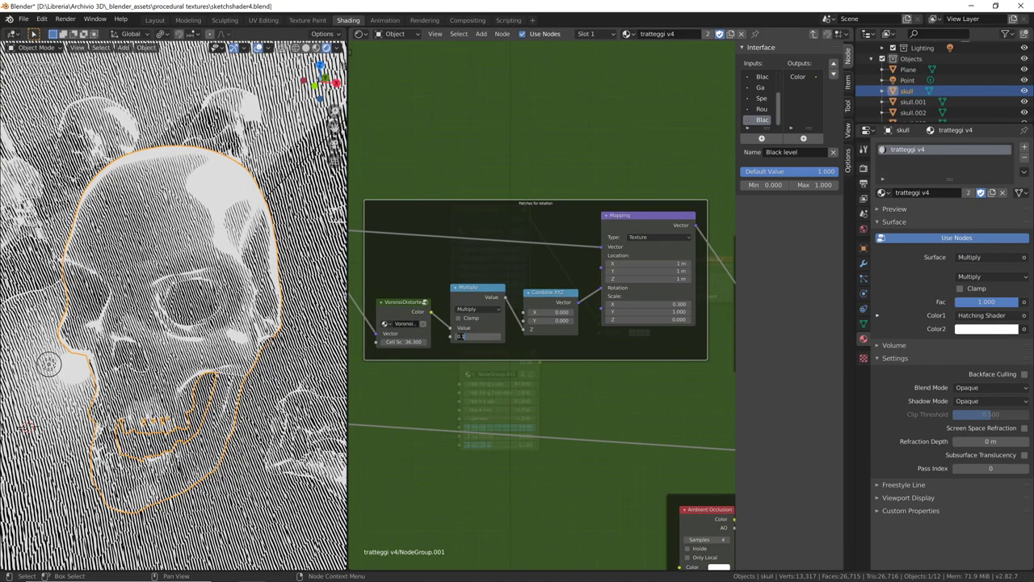
key(Return)
mouse_move(609, 345)
middle_down()
mouse_move(579, 346)
mouse_move(569, 362)
middle_up()
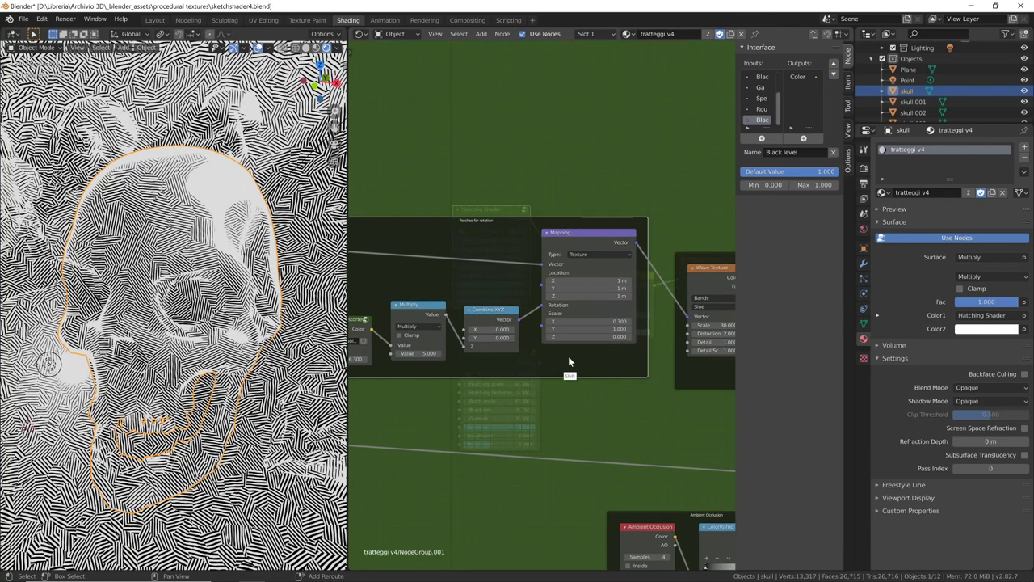
drag(474, 340, 477, 336)
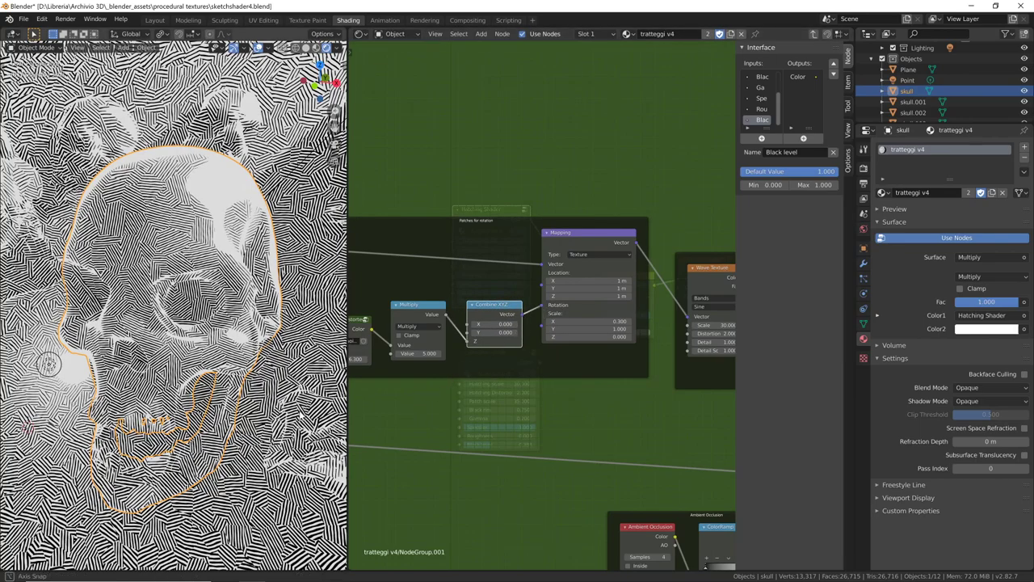
middle_drag(175, 68, 168, 204)
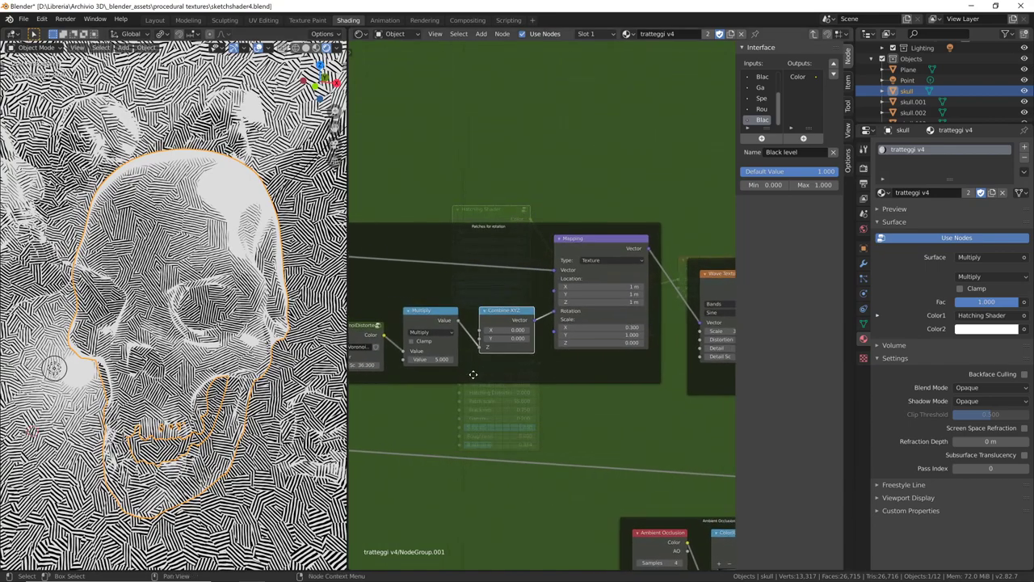
middle_drag(417, 346, 590, 388)
middle_drag(478, 331, 216, 273)
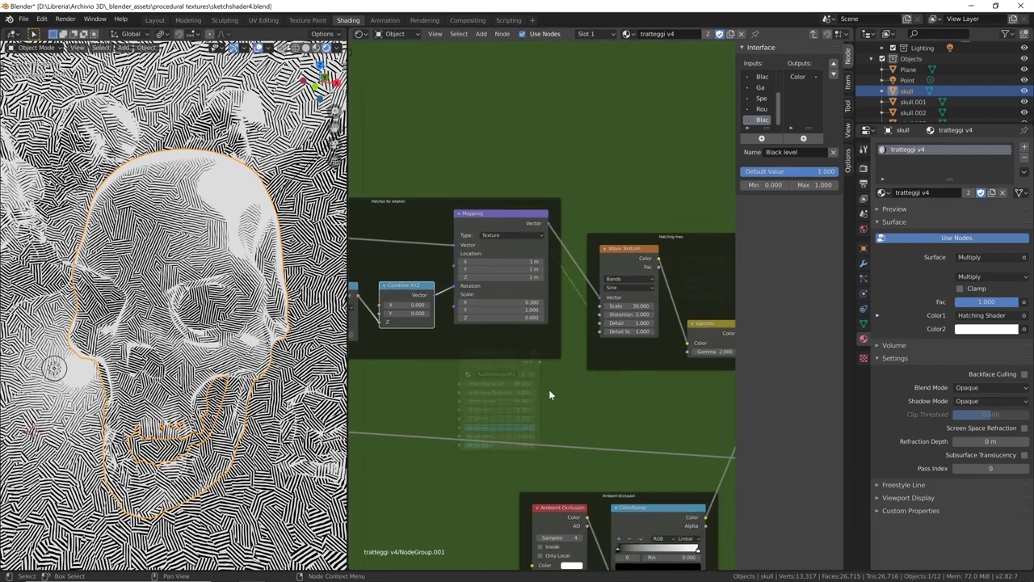
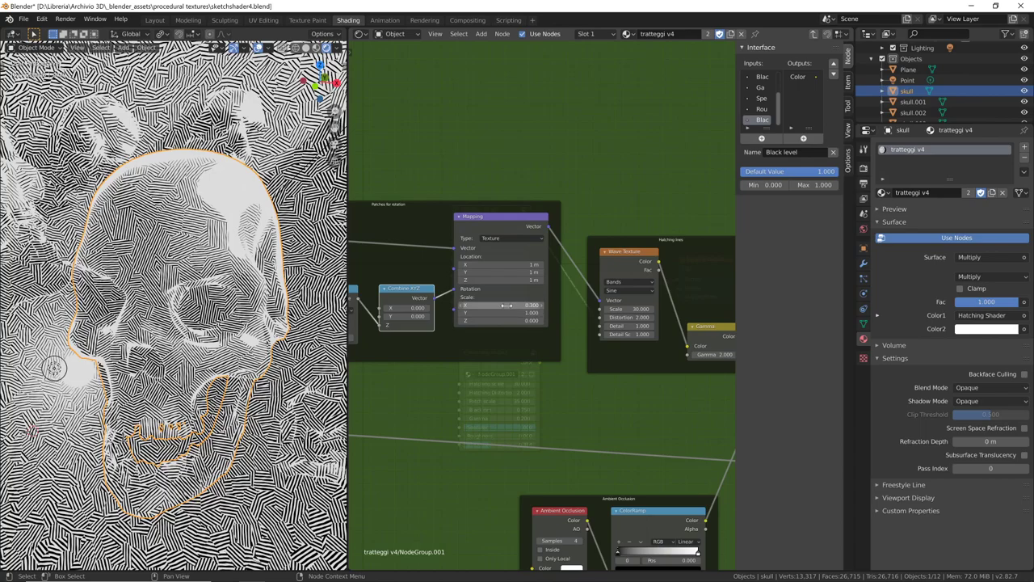
Set the Mapping node's X scale to 0.3 and raise the Wave Texture scale for finer lines
click(500, 307)
text(1.000)
key(Return)
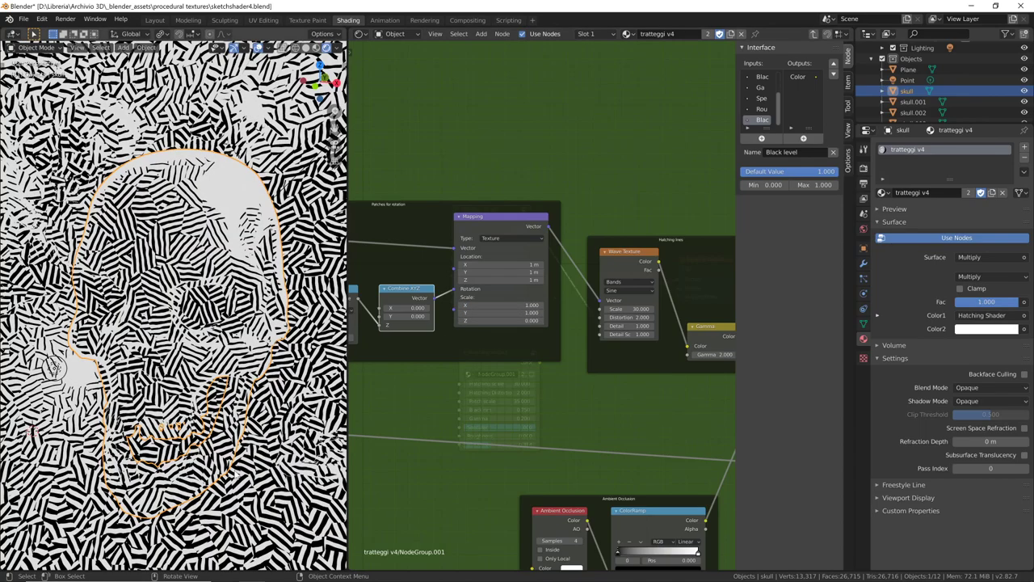
scroll(53, 367, down, 2)
mouse_move(438, 358)
middle_down()
mouse_move(586, 372)
mouse_move(452, 354)
middle_up()
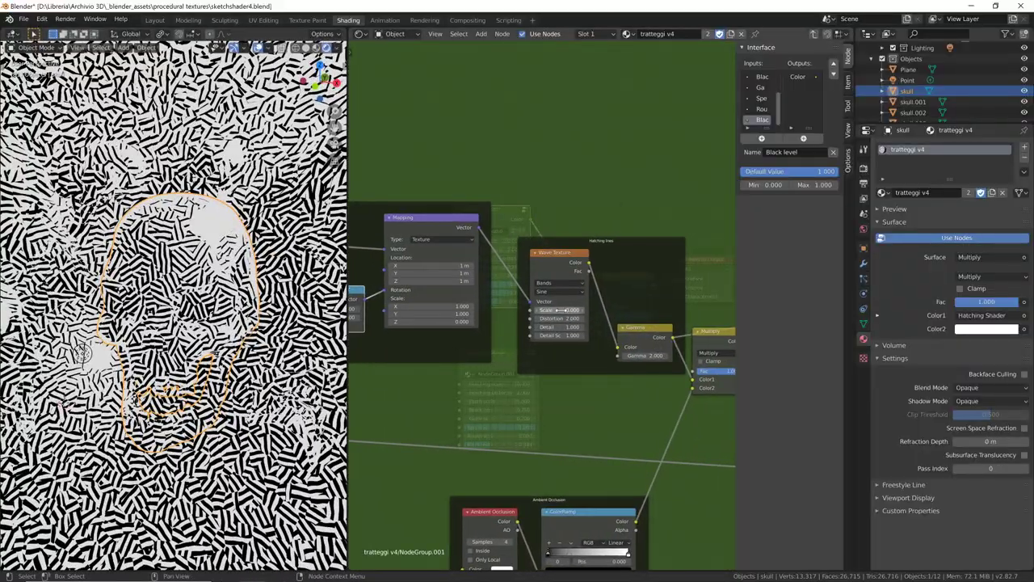
drag(559, 310, 706, 299)
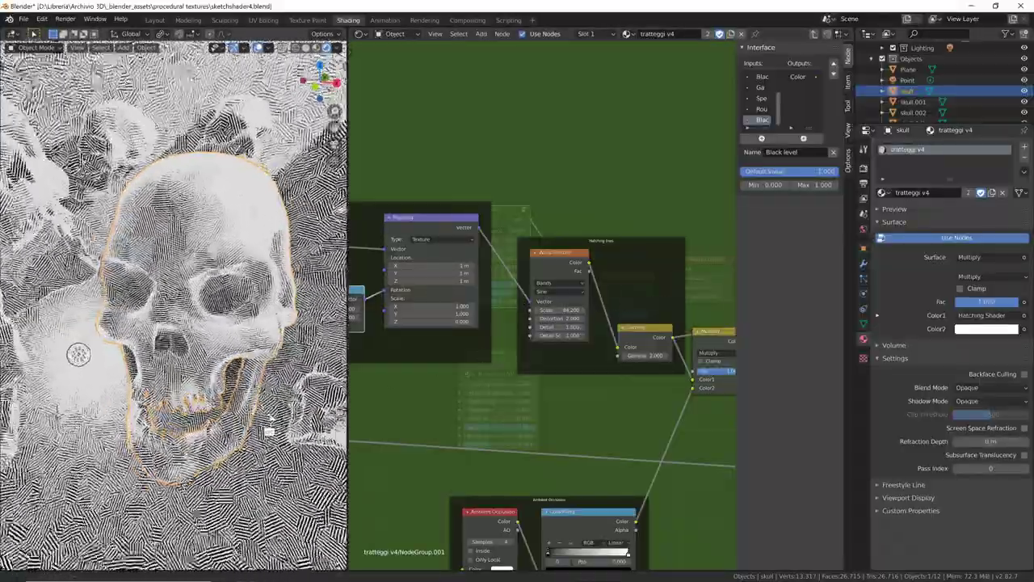
Try Mapping X scale values of 3, 10 and 100, then return it to 0.3
click(473, 308)
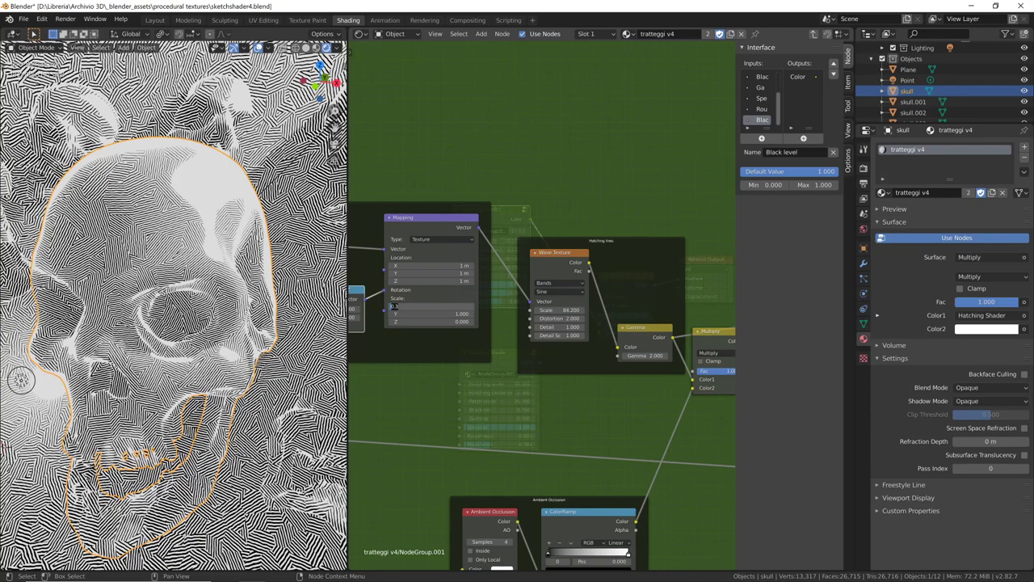
text(3)
key(Return)
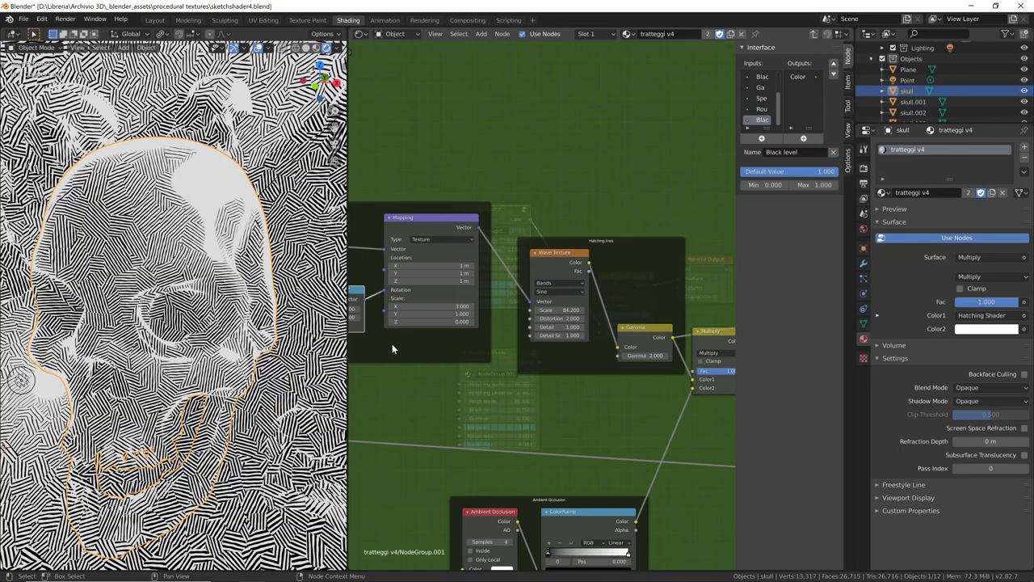
click(458, 306)
text(10)
key(Return)
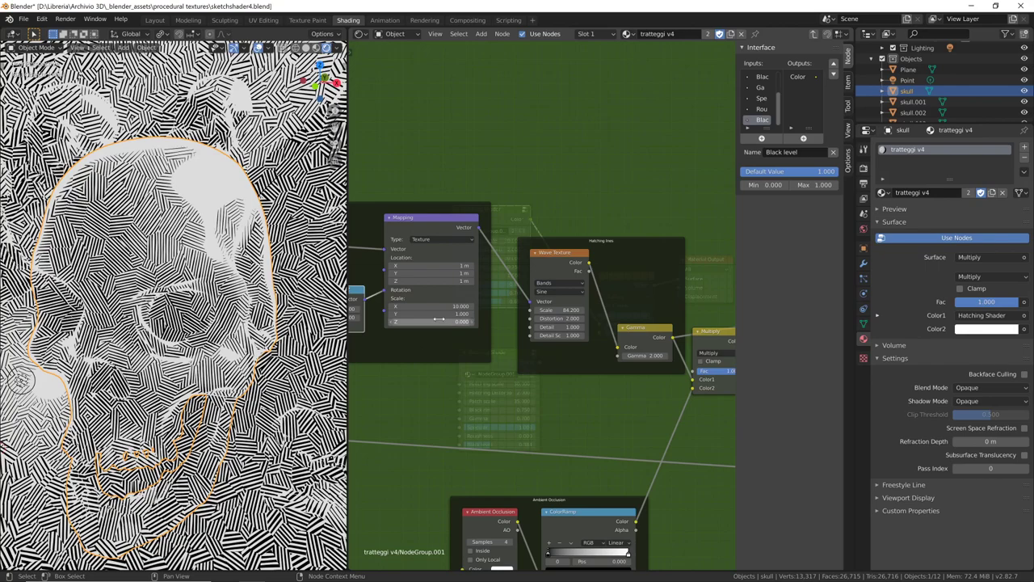
click(436, 306)
text(100.000)
key(Return)
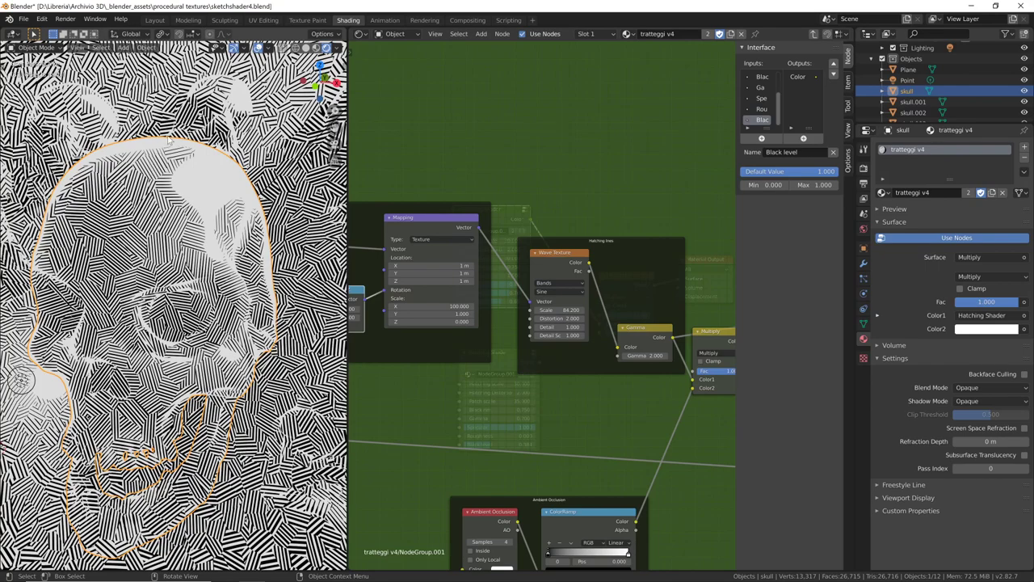
click(458, 306)
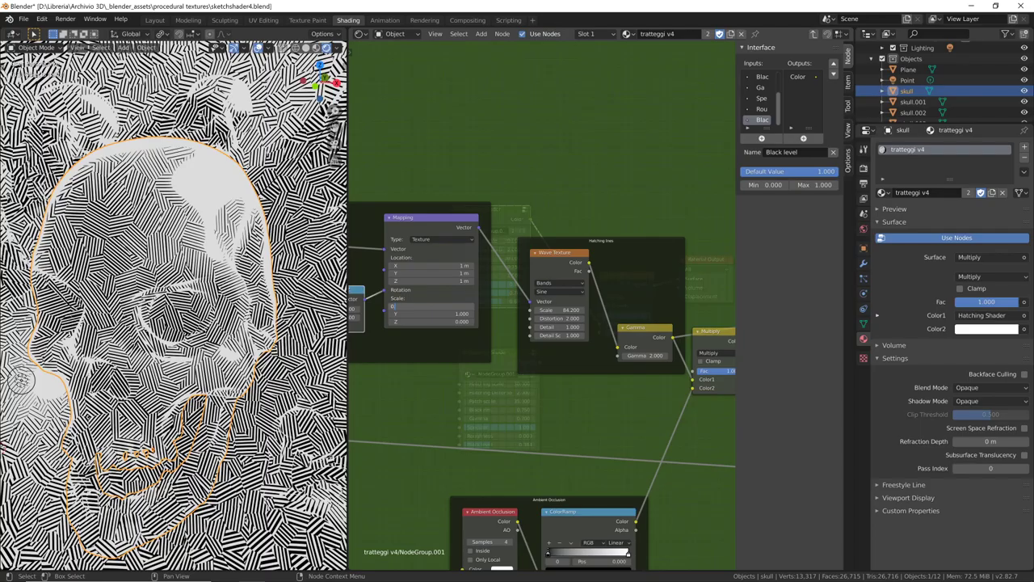
text(.3)
key(Return)
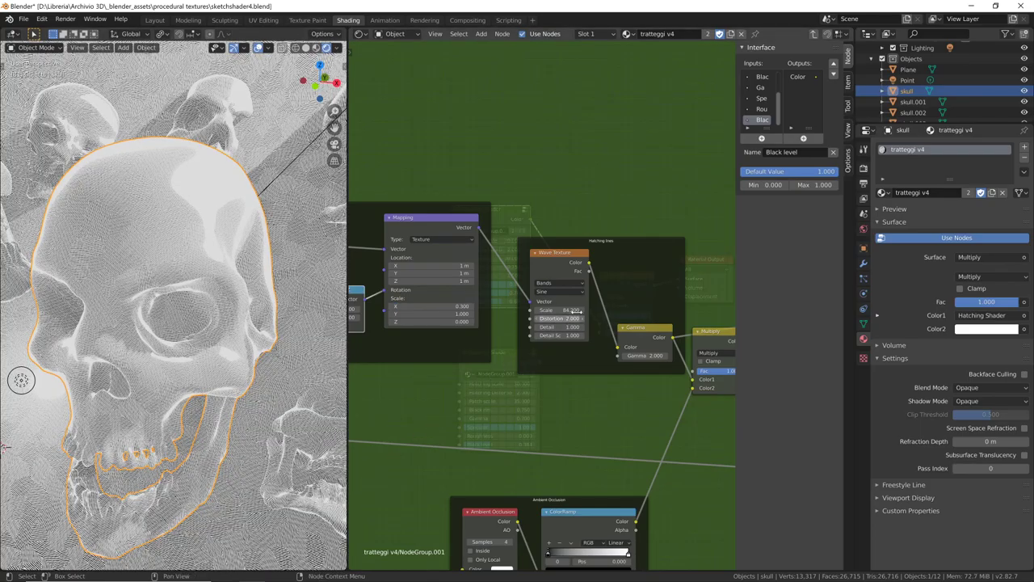
Lower the Wave Texture scale to 26.4 for coarser hatching and reframe the node graph
drag(558, 310, 406, 322)
mouse_move(565, 393)
middle_down()
mouse_move(595, 392)
mouse_move(565, 405)
middle_up()
scroll(605, 391, down, 1)
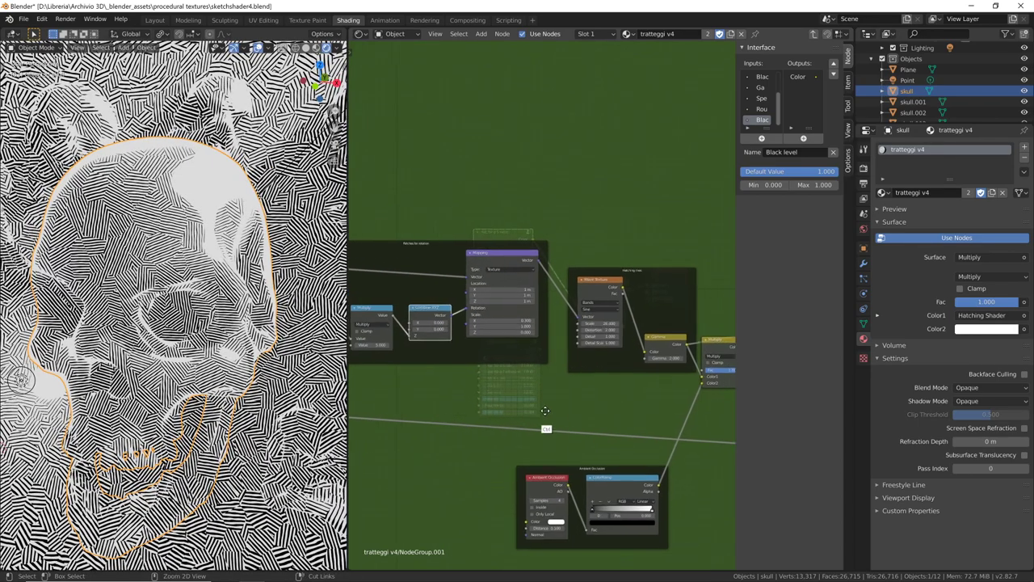
shift+scroll(613, 394, down, 2)
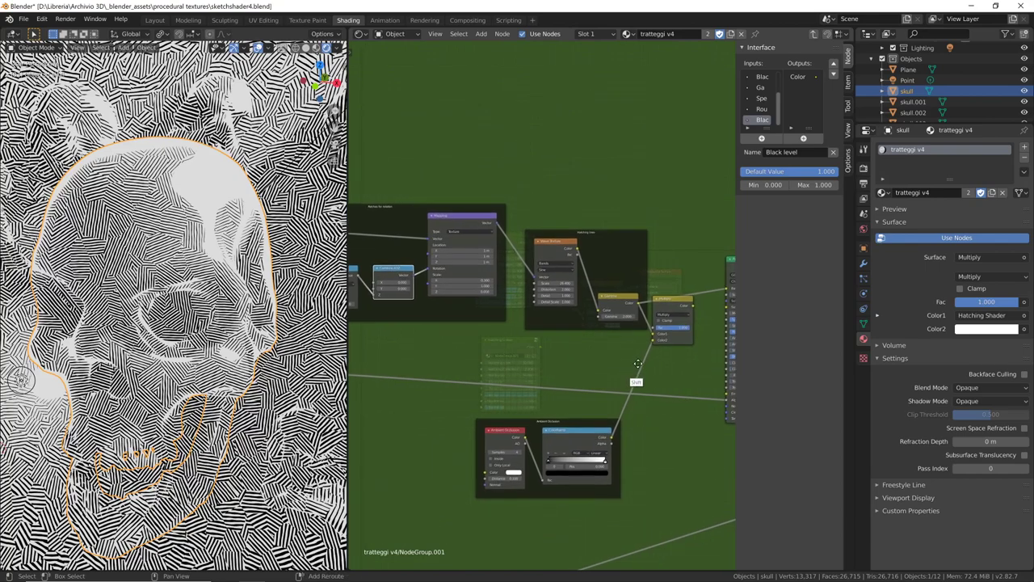
ctrl+scroll(602, 372, up, 2)
scroll(602, 371, down, 2)
scroll(598, 370, down, 1)
scroll(582, 367, down, 1)
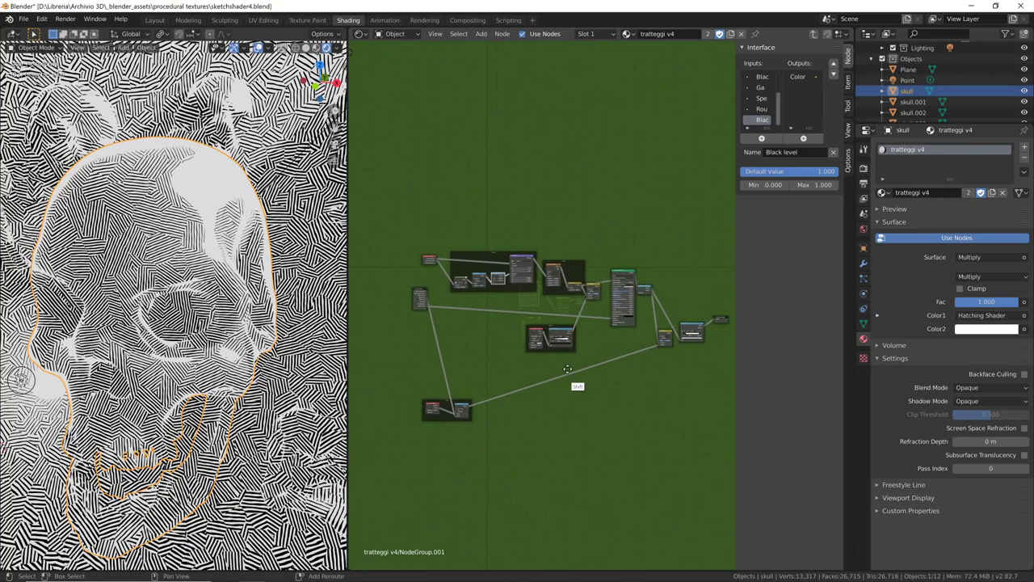
shift+scroll(566, 360, up, 1)
middle_drag(566, 360, 550, 368)
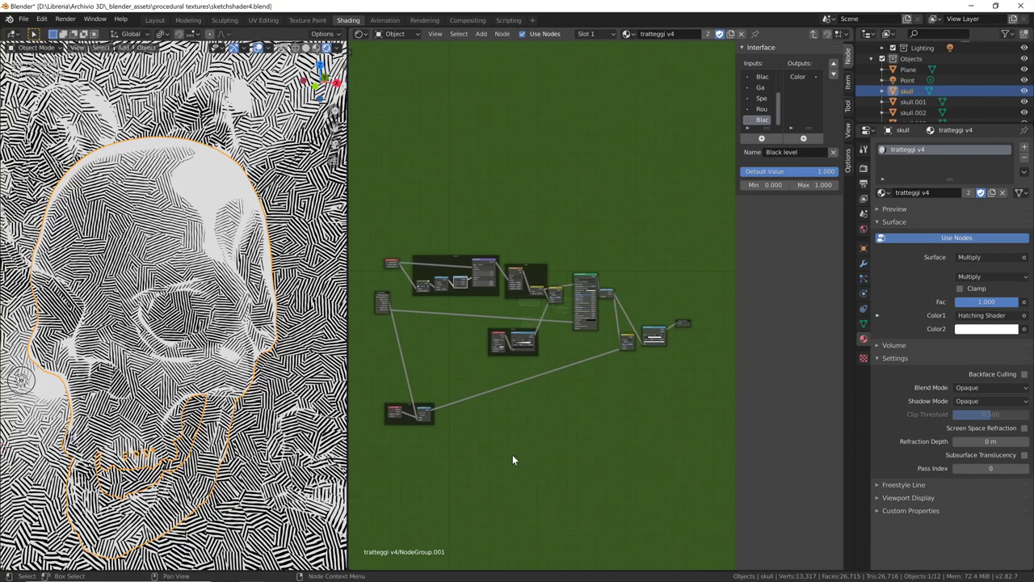
Revert the file to its last saved version
click(23, 18)
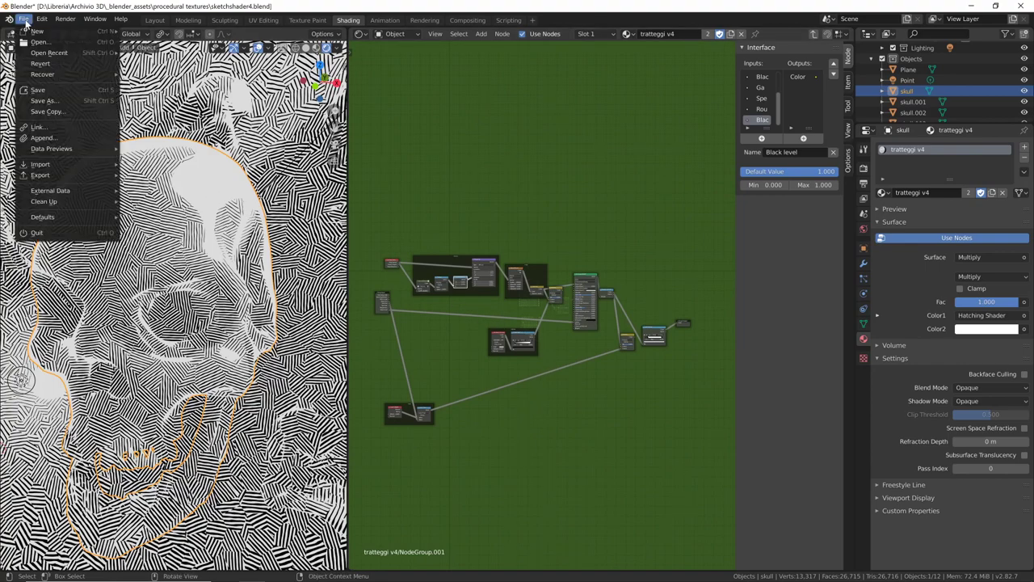
click(100, 64)
click(105, 72)
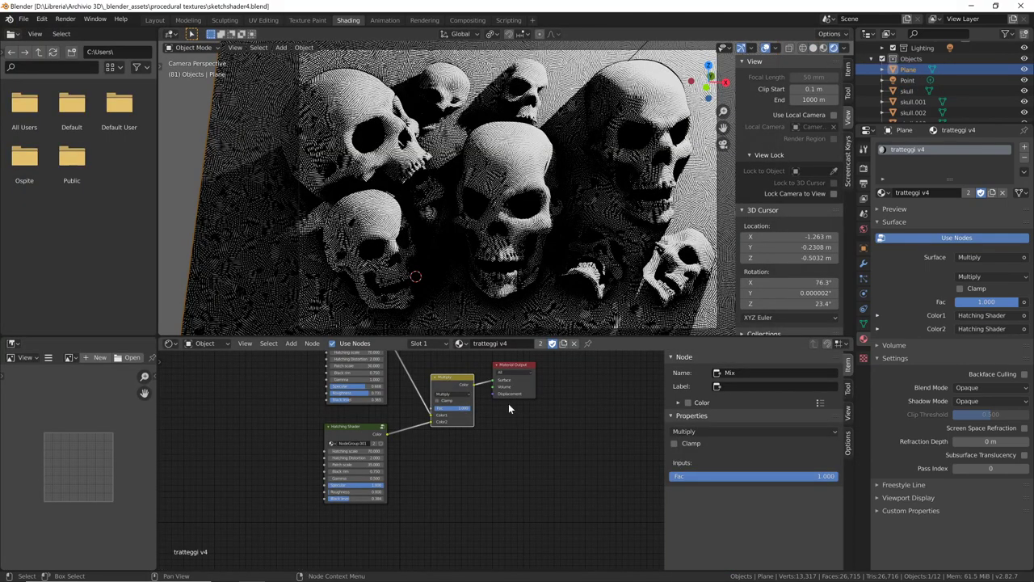
Bring the two Hatching Shader nodes into view, switch to the camera view and zoom in on a skull
scroll(501, 428, up, 2)
scroll(563, 254, up, 5)
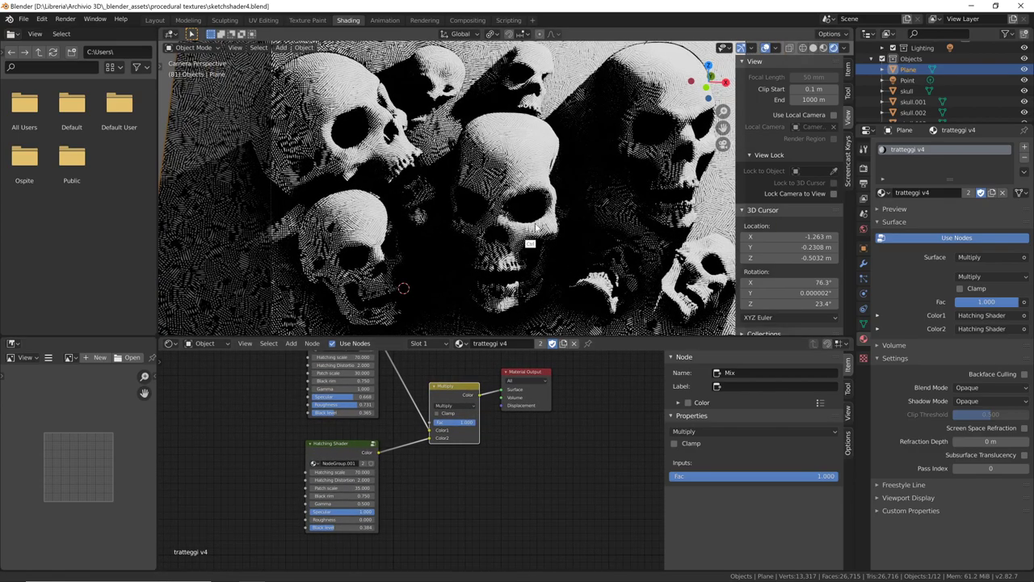
mouse_move(546, 424)
shift+middle_down()
mouse_move(499, 470)
mouse_move(542, 482)
shift+middle_up()
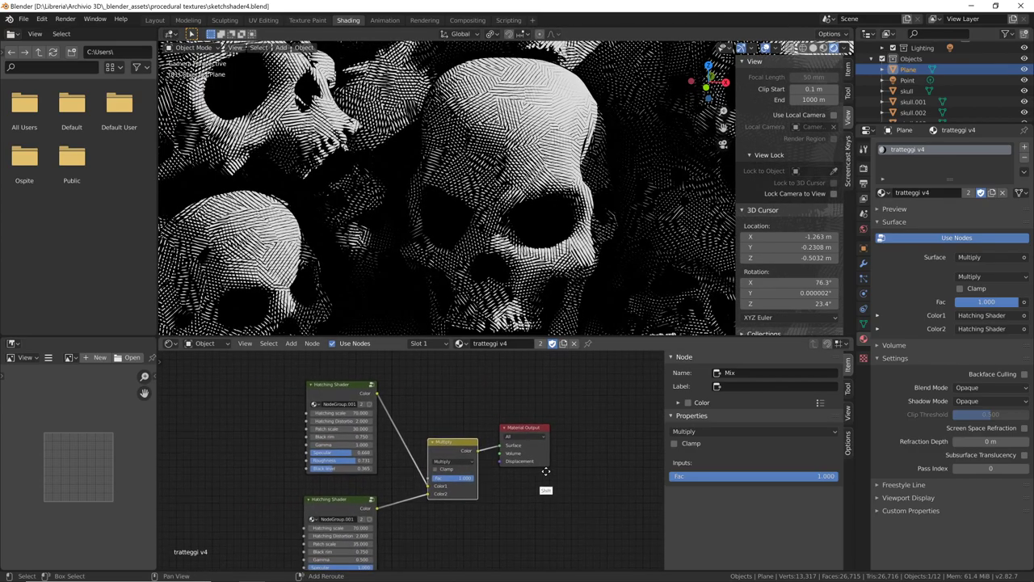
mouse_move(557, 226)
middle_down()
mouse_move(543, 216)
mouse_move(608, 187)
mouse_move(467, 264)
mouse_move(551, 238)
middle_up()
scroll(542, 217, up, 3)
key(KP_0)
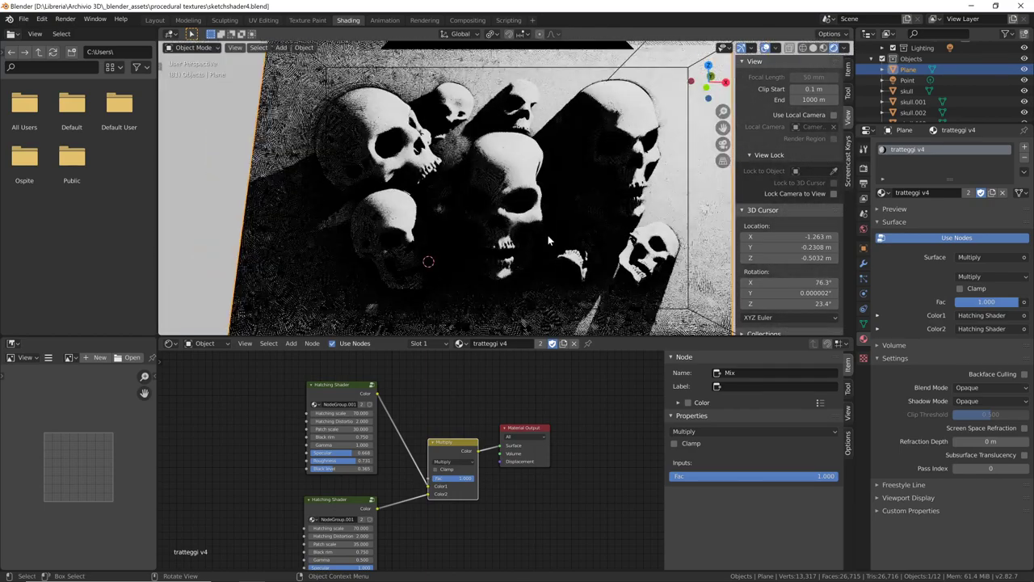
mouse_move(448, 267)
ctrl+middle_down()
mouse_move(612, 194)
mouse_move(533, 234)
mouse_move(565, 212)
ctrl+middle_up()
shift+middle_drag(508, 402, 573, 385)
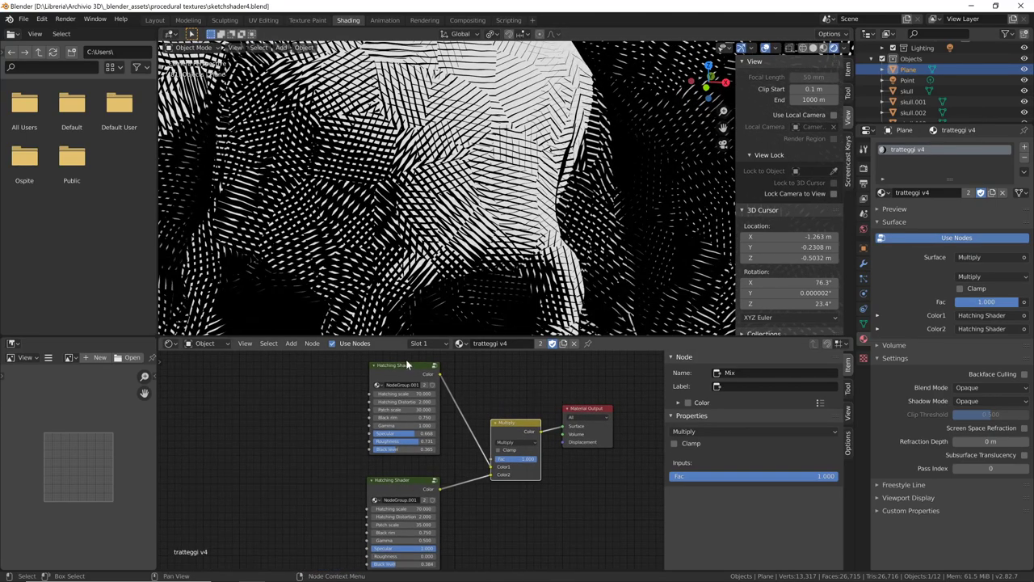
On the upper Hatching Shader, try Hatching scale values of 50, 30 and 100
click(406, 365)
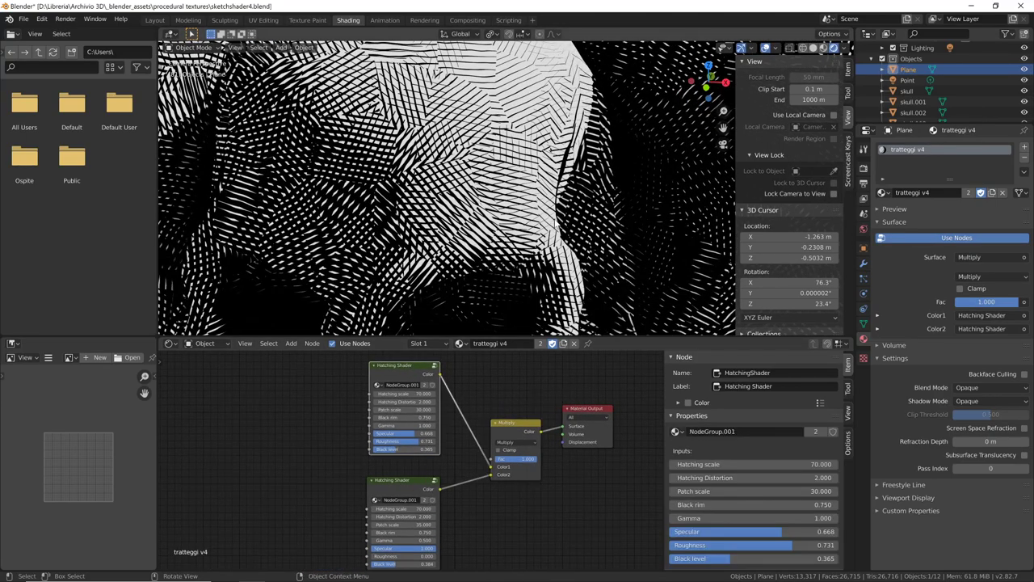
ctrl+middle_drag(566, 219, 500, 251)
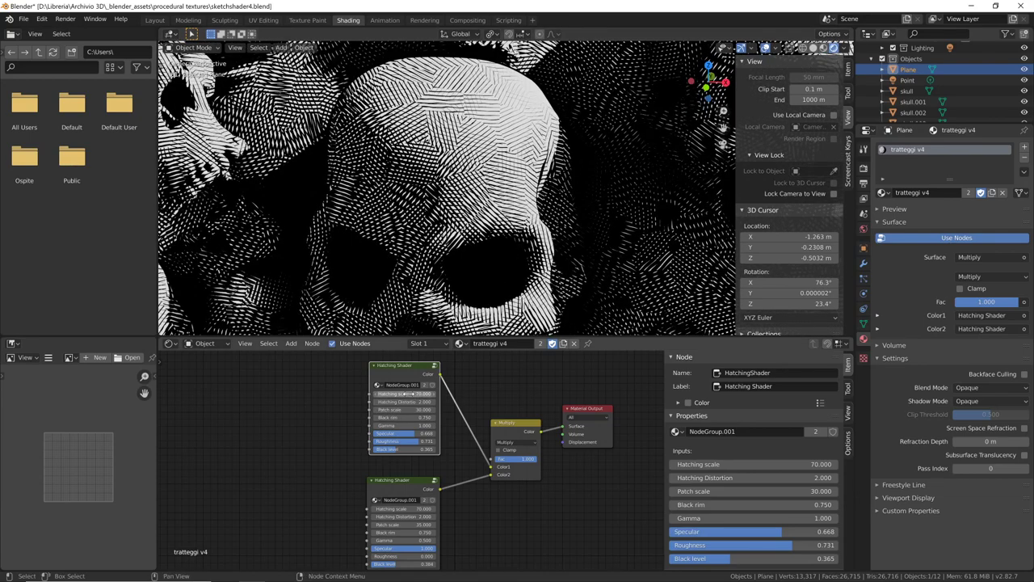
click(406, 393)
text(50.000)
key(Return)
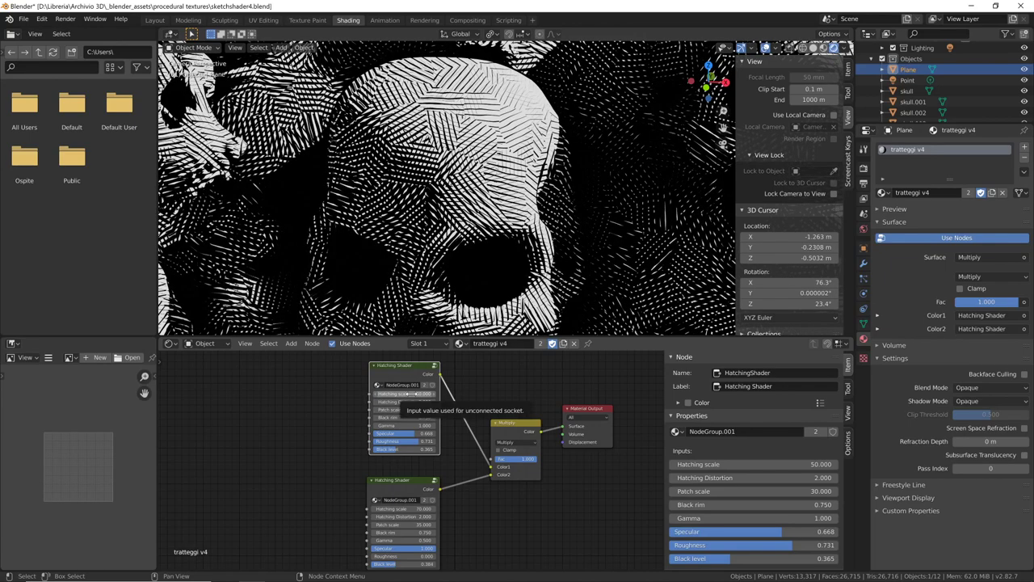
click(407, 393)
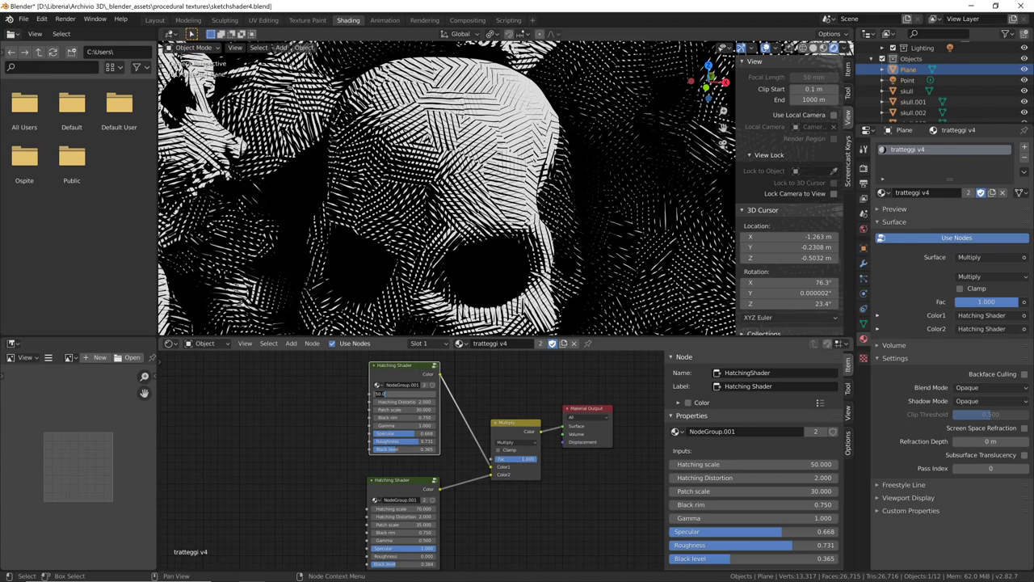
text(30)
key(Return)
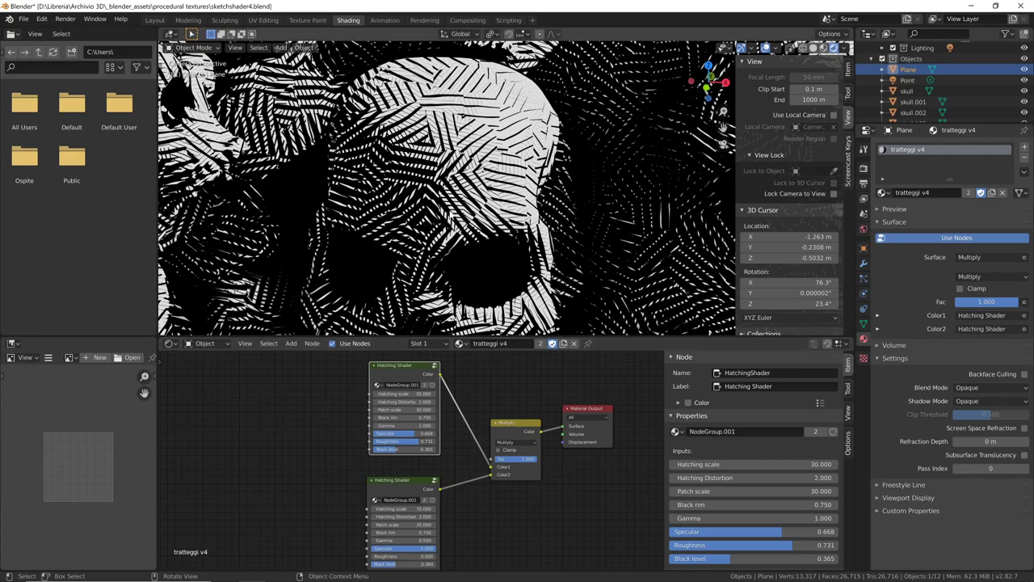
click(401, 393)
text(100.000)
key(Return)
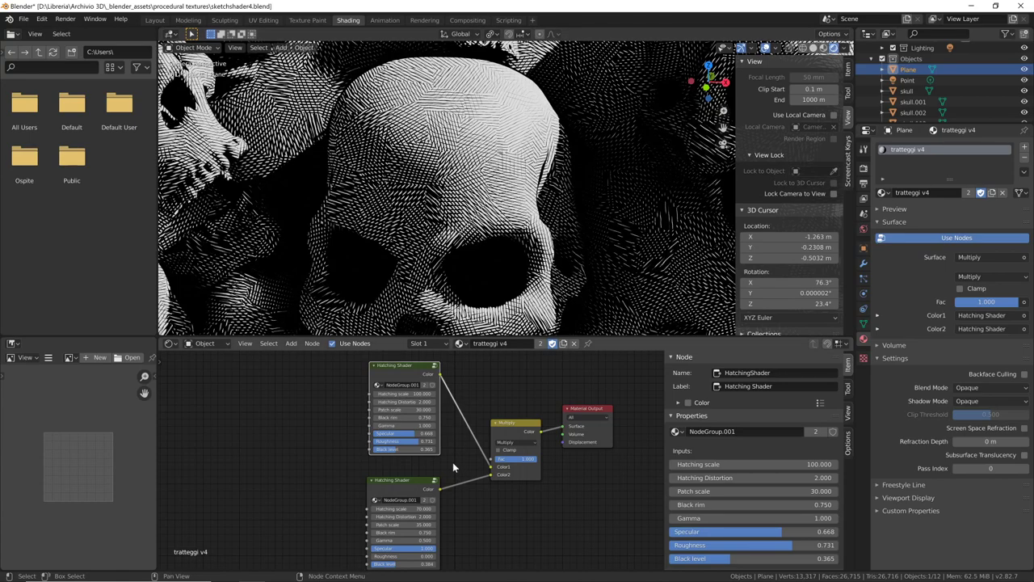
Set the upper shader's Hatching Distortion to 0 and try Patch scale 50, then 1
click(412, 401)
text(0)
key(Return)
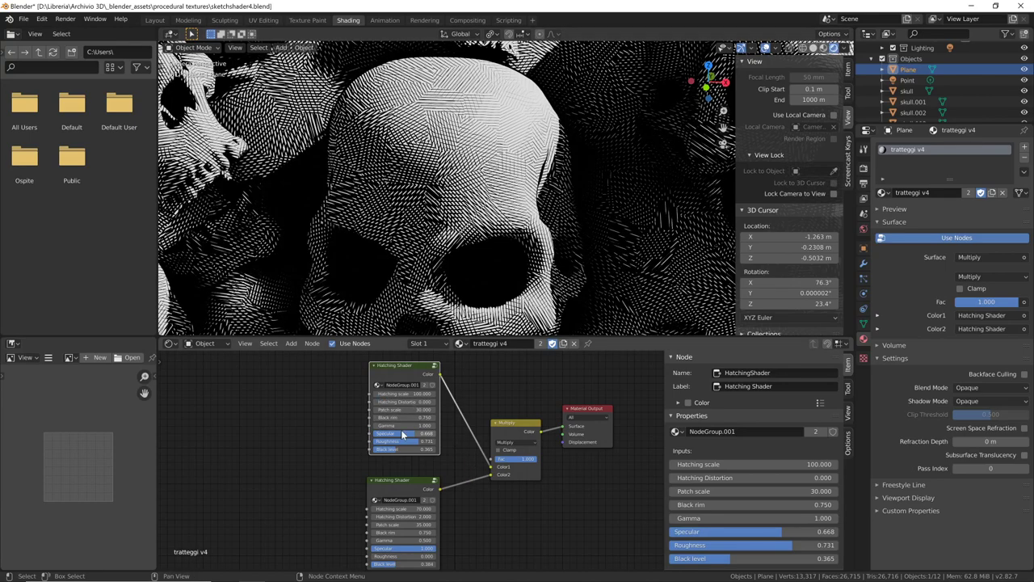
click(413, 410)
text(50.000)
key(Return)
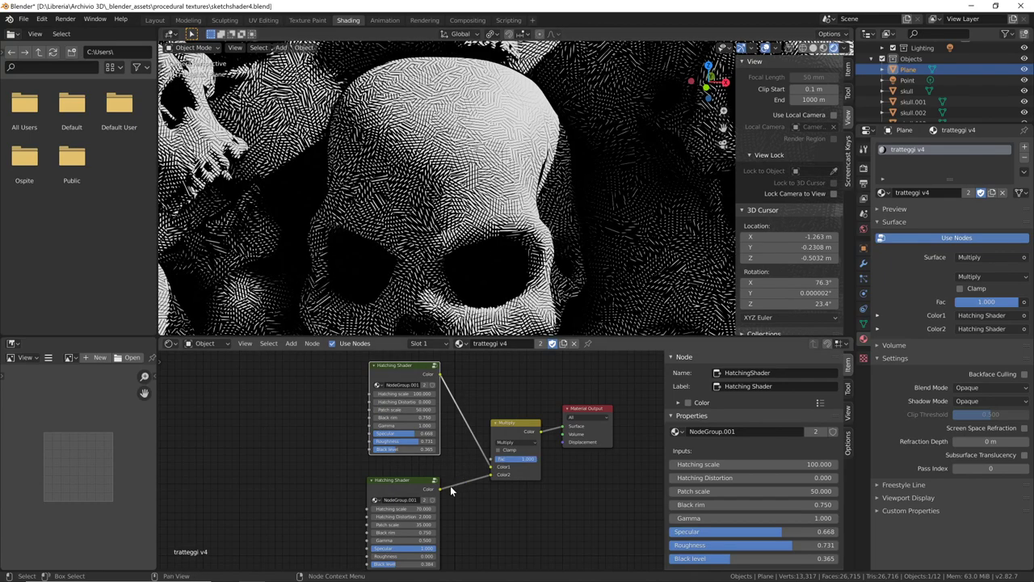
click(400, 410)
key(Return)
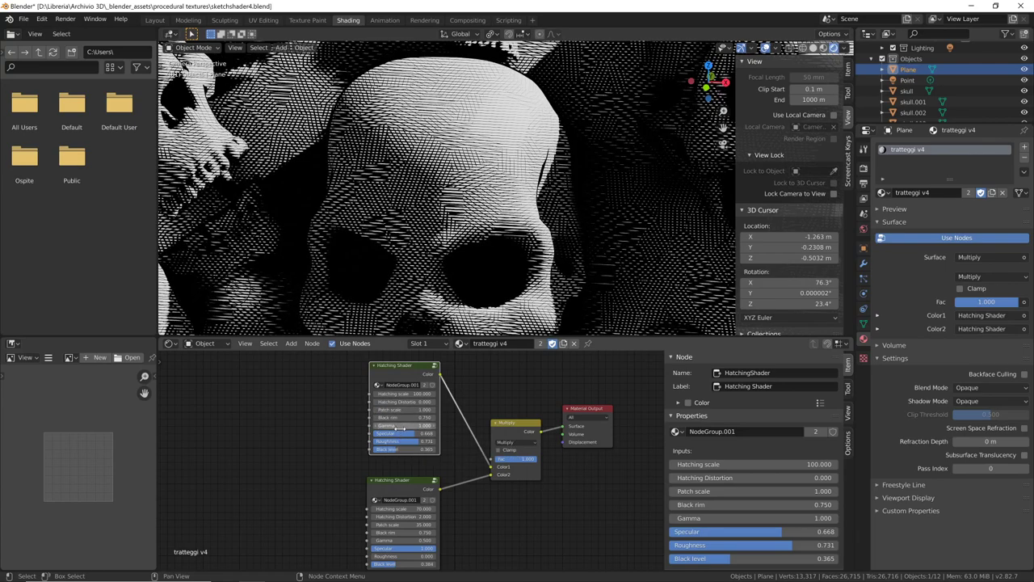
Disconnect the lower Hatching Shader from Multiply and try Patch scale values 50, 10 and 20
drag(489, 474, 473, 501)
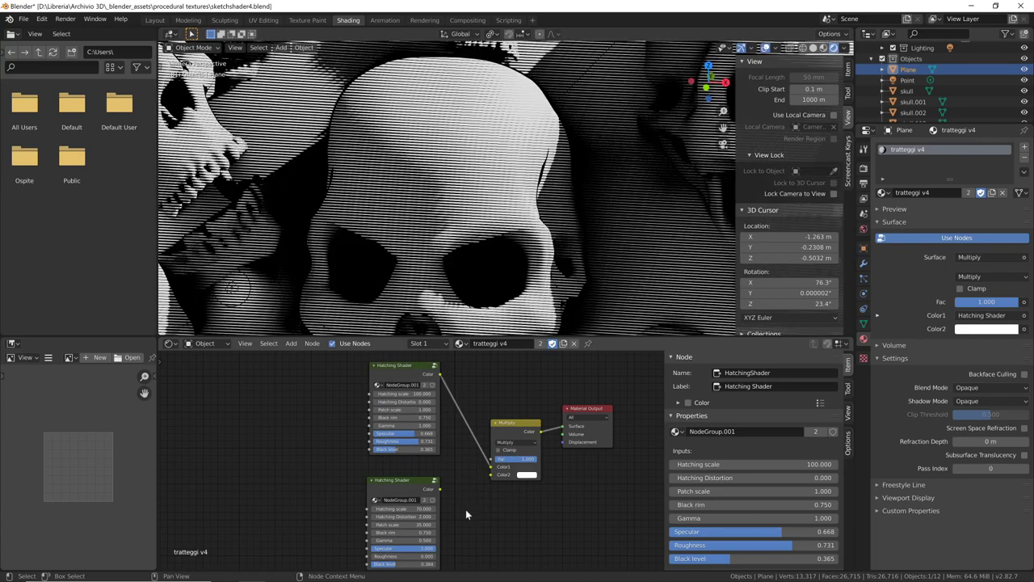
click(400, 410)
text(50.000)
key(Return)
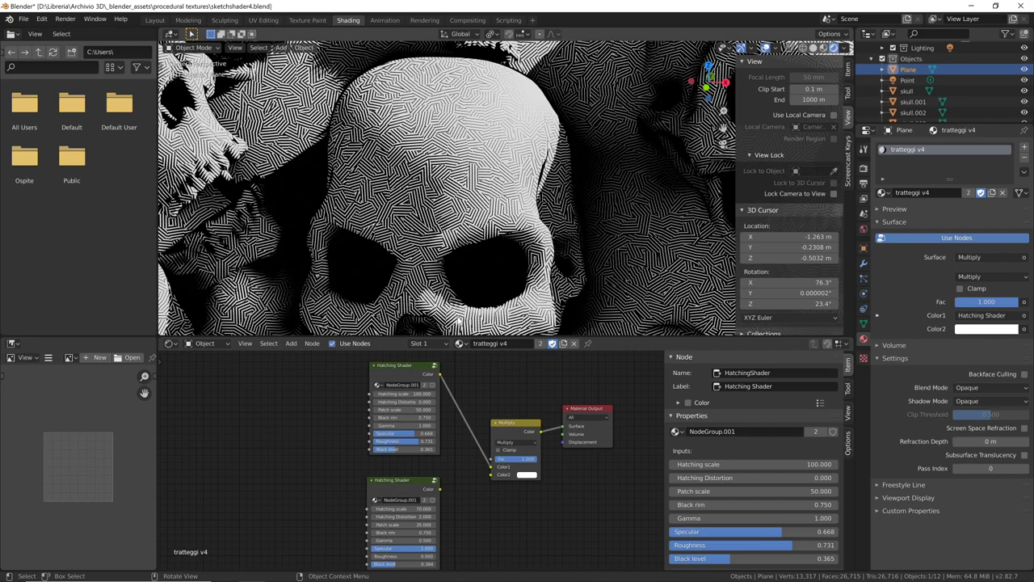
click(399, 410)
text(10)
key(Return)
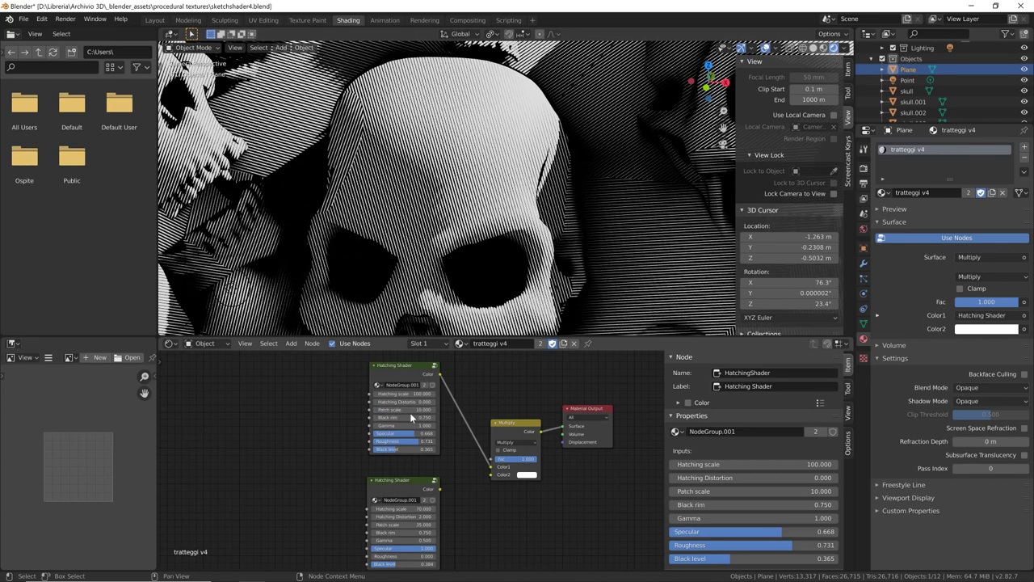
click(407, 409)
text(20)
key(Return)
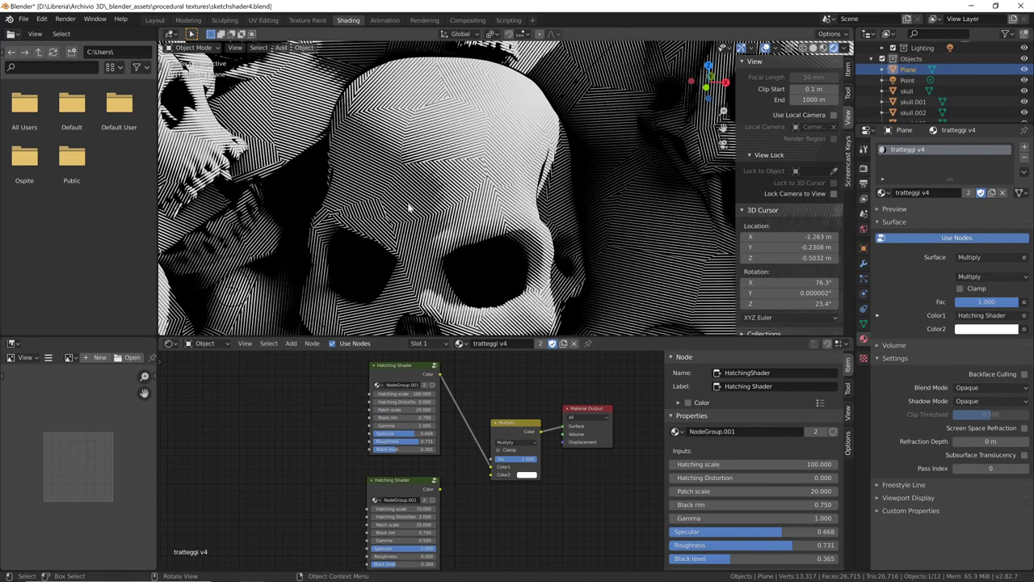
Set the upper shader's Hatching Distortion to 2 and Patch scale to 30
click(404, 401)
text(1)
key(Return)
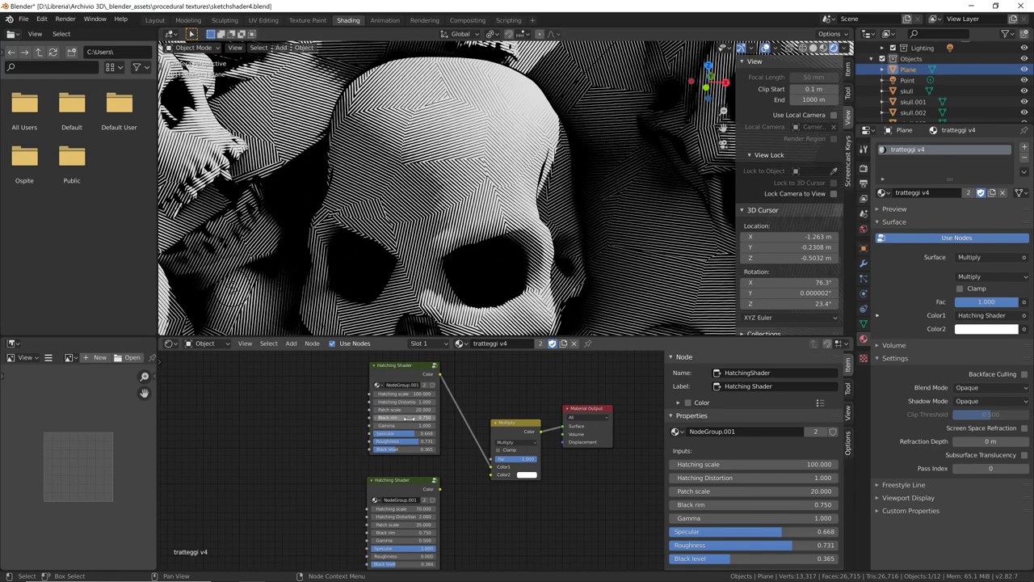
click(404, 402)
text(2)
key(Return)
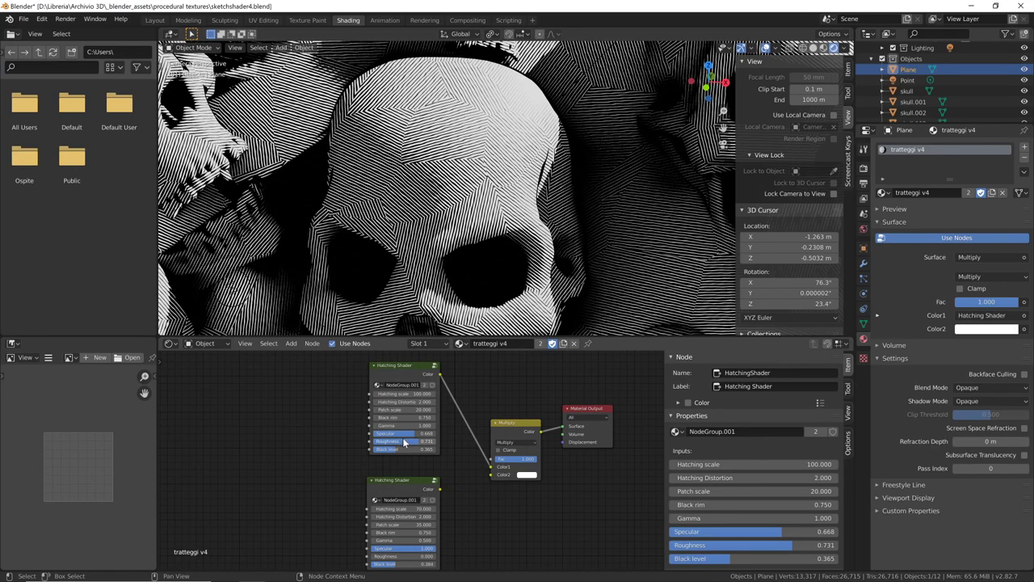
click(410, 409)
text(30)
key(Return)
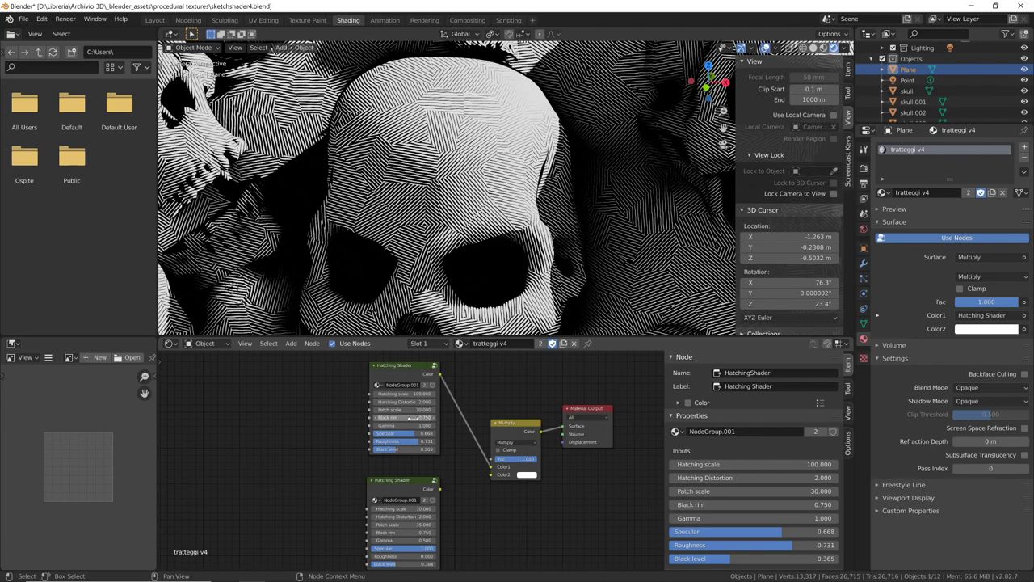
Try a Black rim of -1.75 on the upper shader, then raise it again to brighten the skulls
click(406, 417)
text(-1.75)
key(Return)
drag(411, 416, 413, 417)
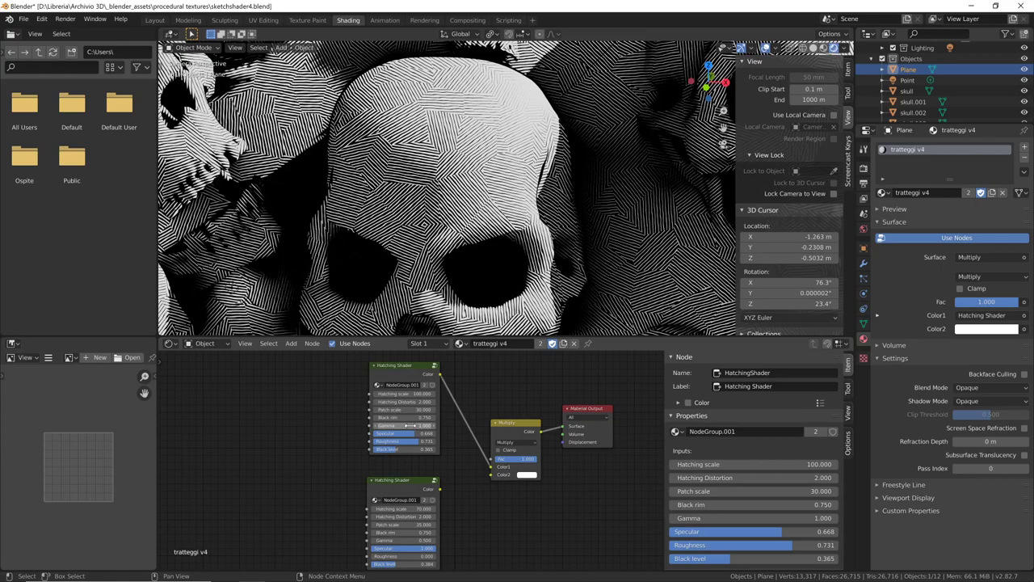
Lower the upper Hatching Shader's Gamma to 0.200
drag(410, 425, 405, 425)
ctrl+middle_drag(404, 425, 454, 427)
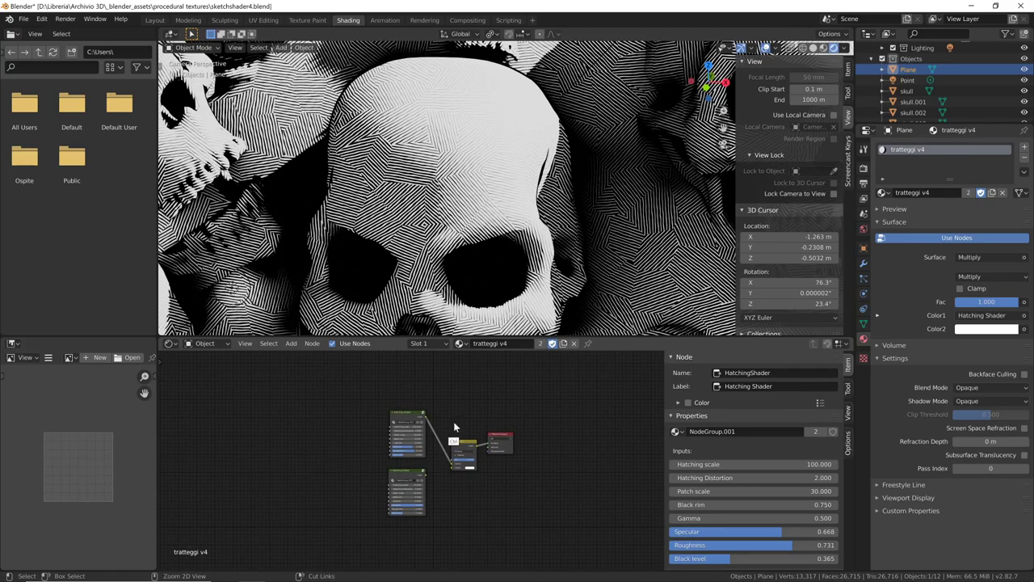
middle_drag(477, 290, 510, 257)
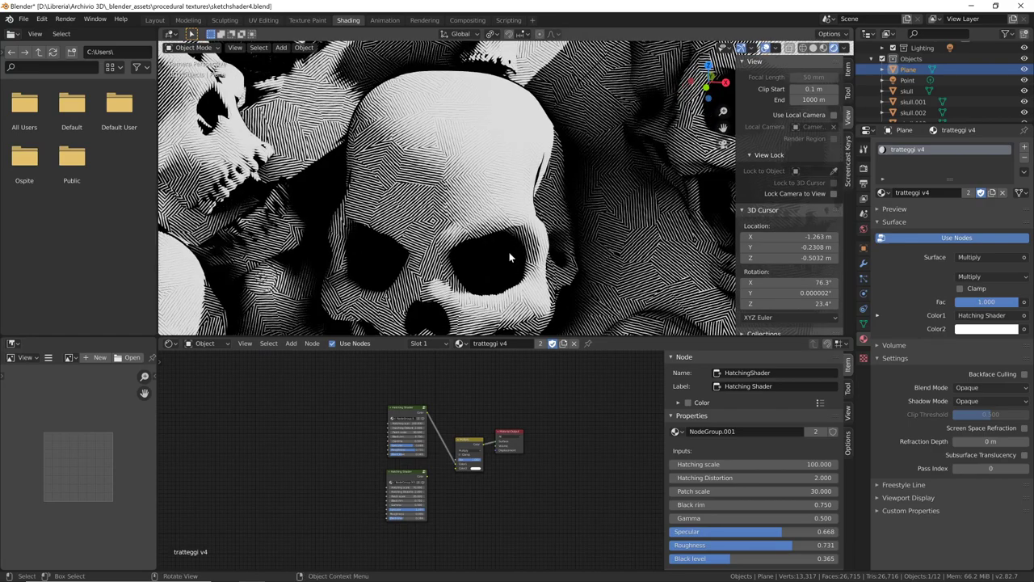
drag(401, 441, 401, 440)
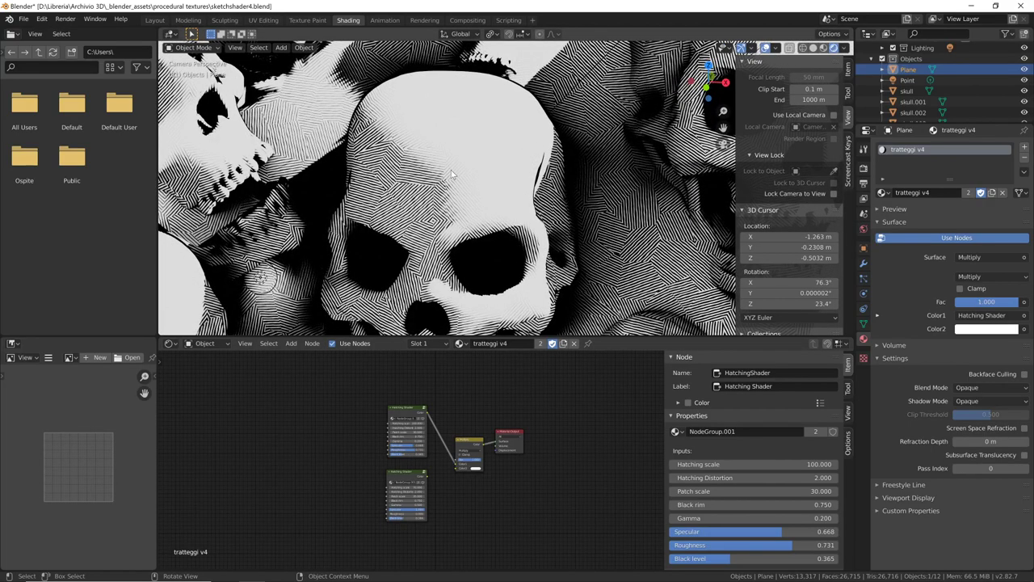
scroll(429, 458, up, 2)
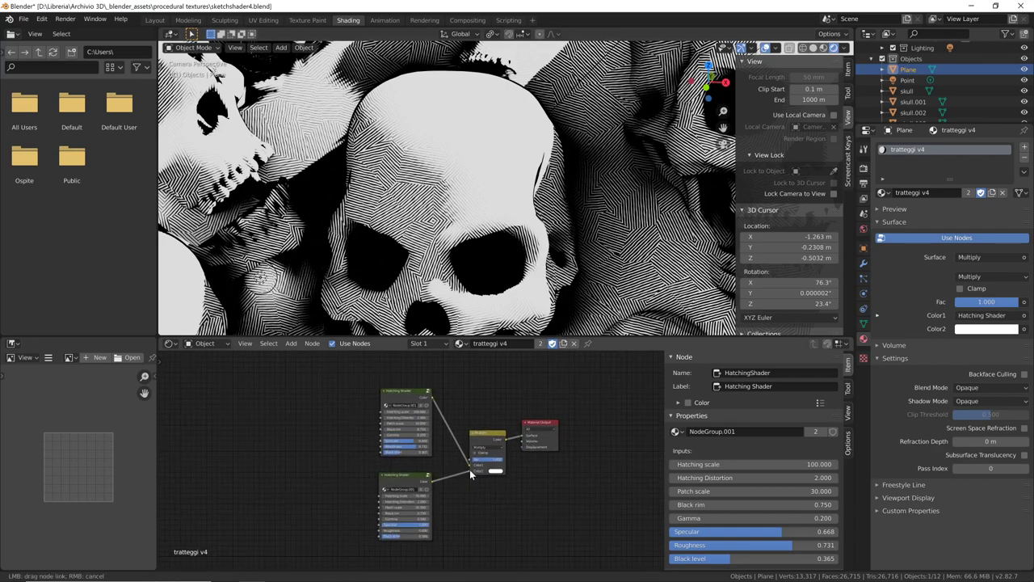
Reconnect the lower Hatching Shader's Color to Multiply Color2 and set its Black rim to 0.740
drag(430, 481, 472, 471)
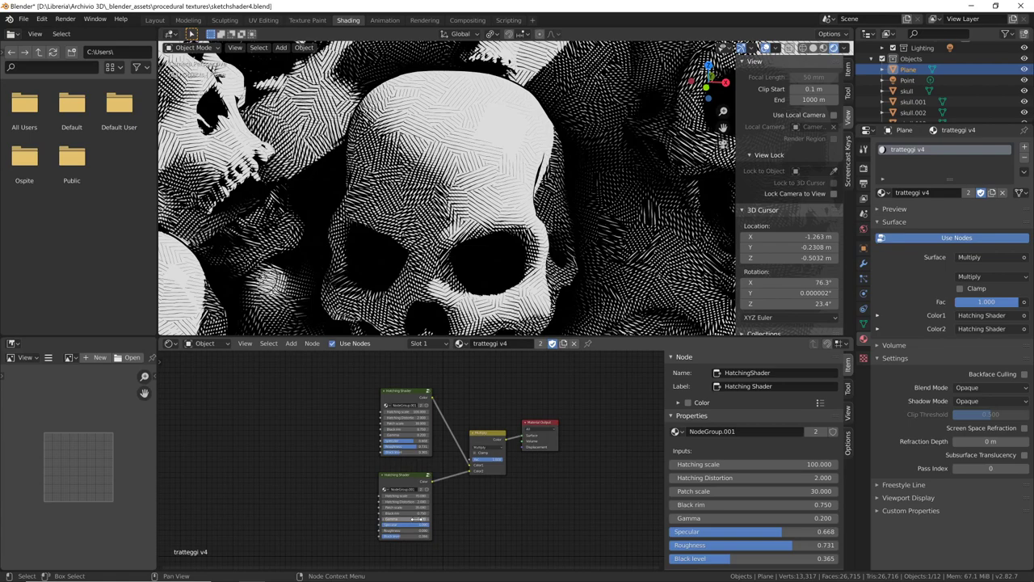
click(415, 435)
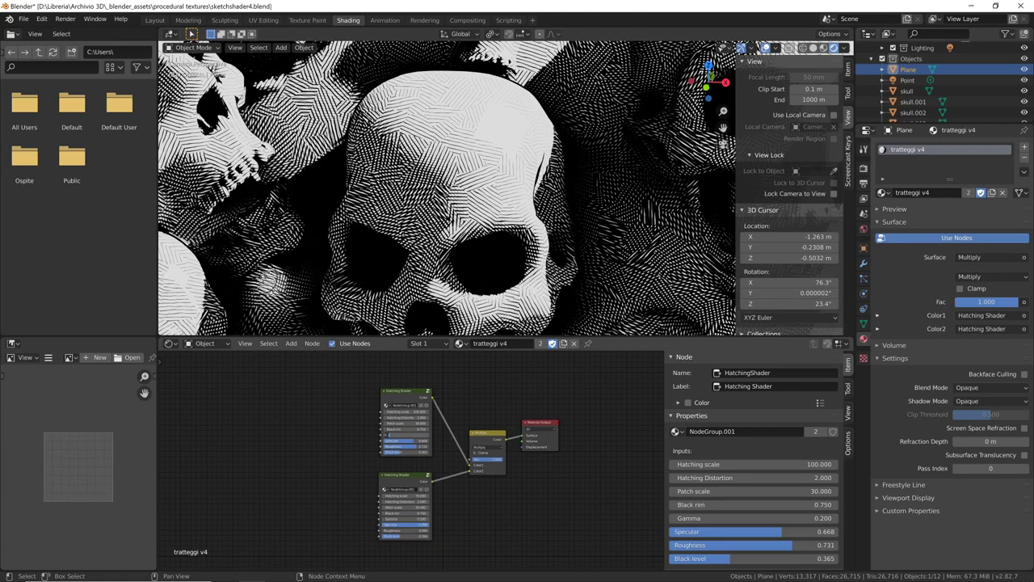
click(404, 512)
key(Return)
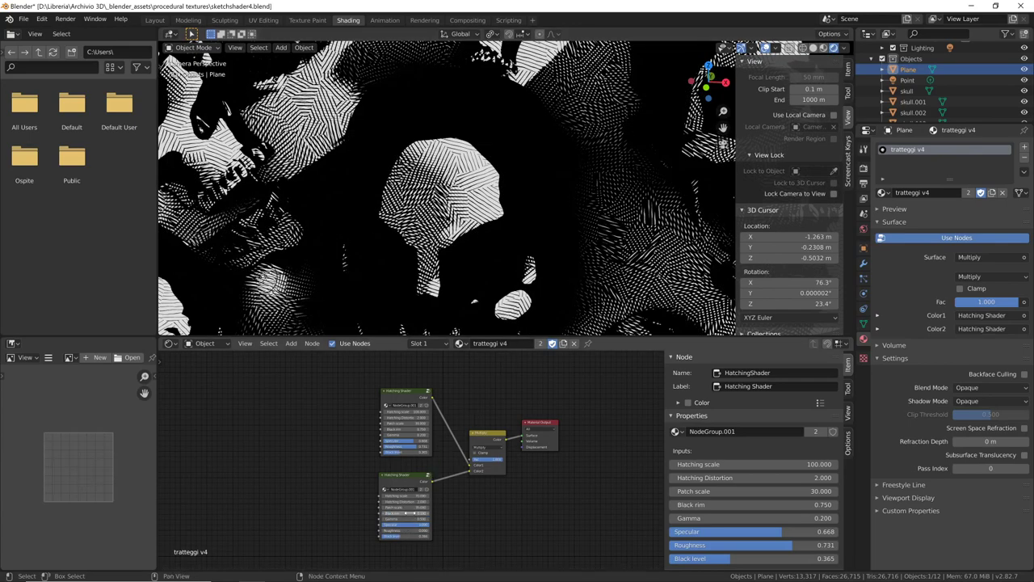
click(408, 513)
key(Return)
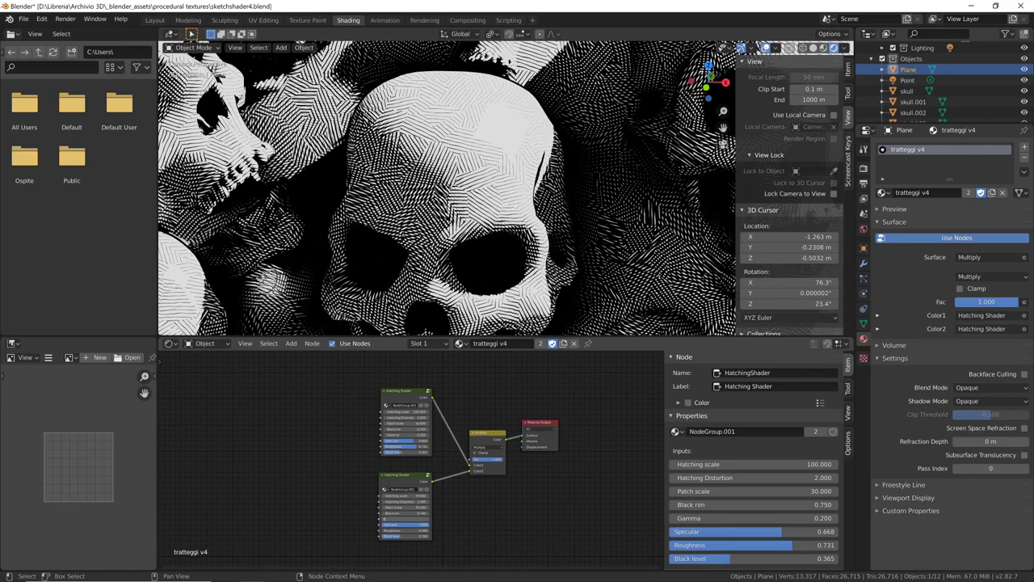
mouse_move(597, 307)
ctrl+middle_down()
mouse_move(597, 255)
mouse_move(553, 261)
mouse_move(623, 232)
ctrl+middle_up()
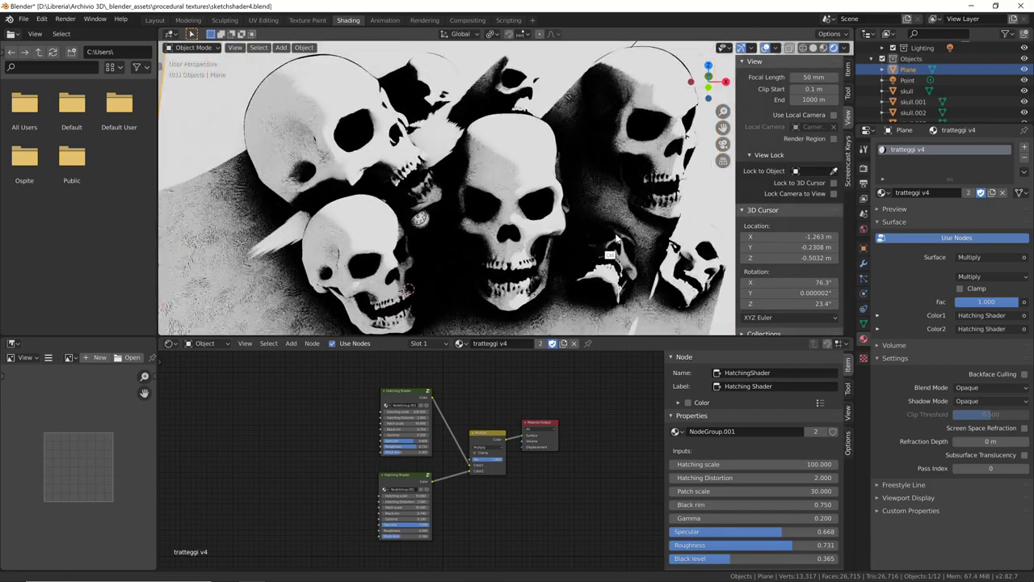
scroll(588, 251, up, 3)
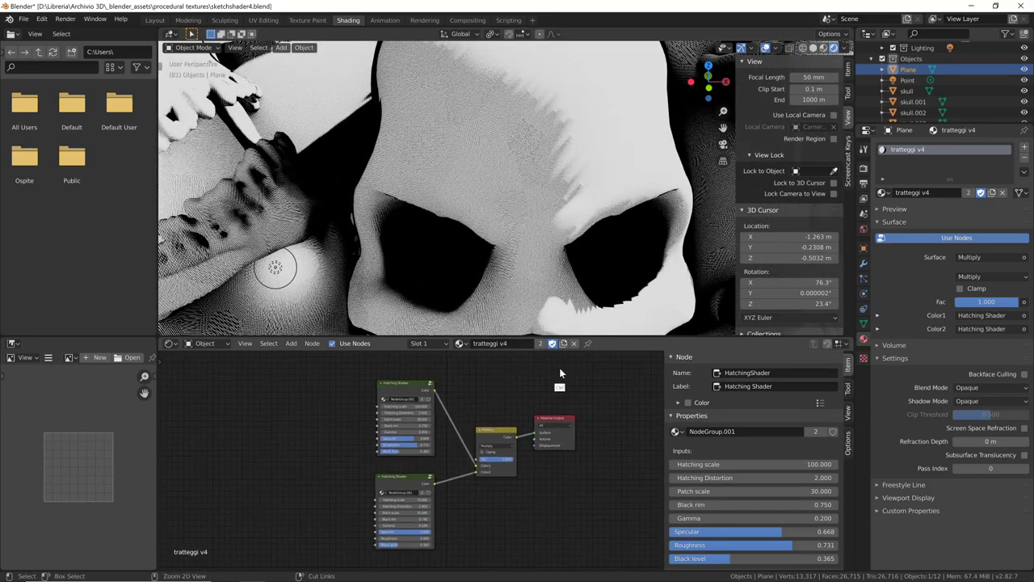
scroll(559, 367, up, 2)
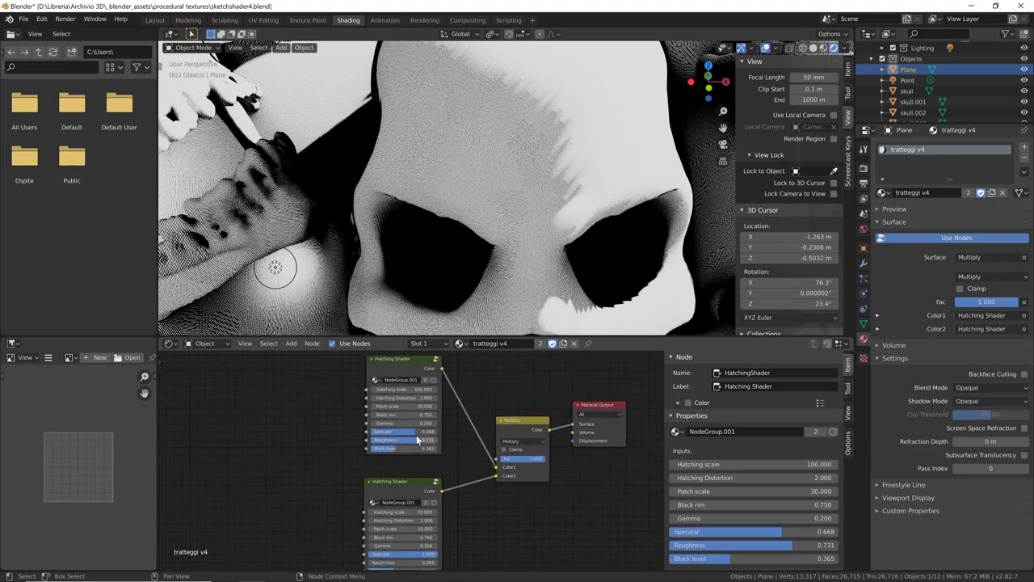
Set the upper Hatching Shader's Roughness to 0 and Specular to 0.8
ctrl+middle_drag(596, 210, 597, 249)
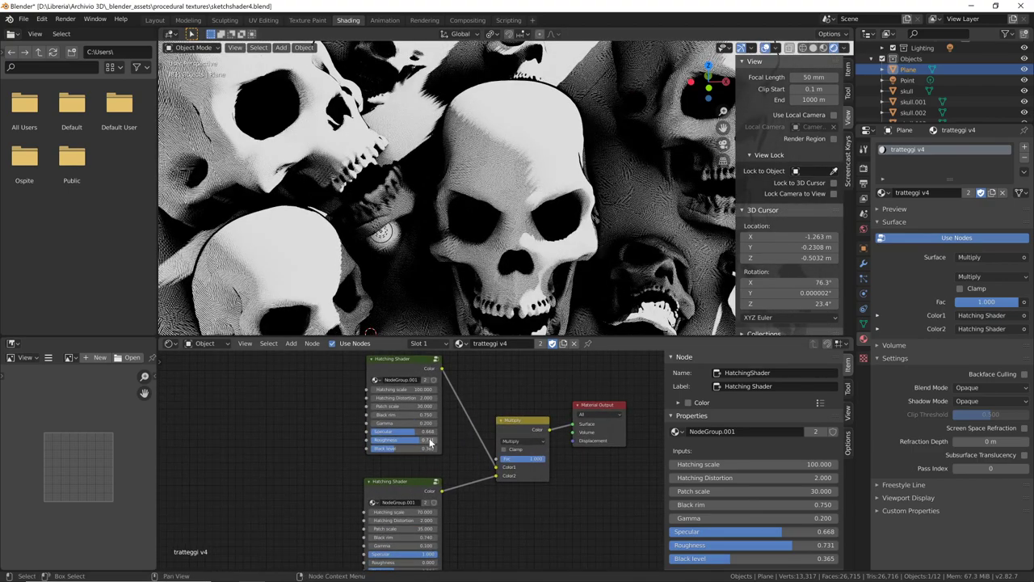
double_click(417, 440)
text(0)
key(Return)
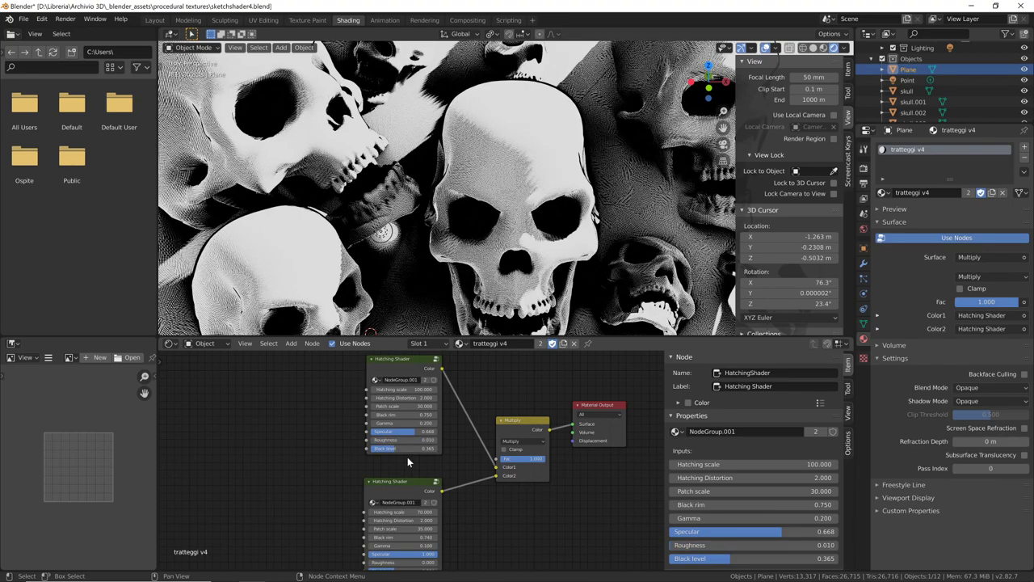
double_click(404, 431)
text(0.8)
key(Return)
Raise the upper shader's Black level to 0.760 and recentre the node graph
mouse_move(566, 261)
middle_down()
mouse_move(601, 253)
mouse_move(580, 237)
middle_up()
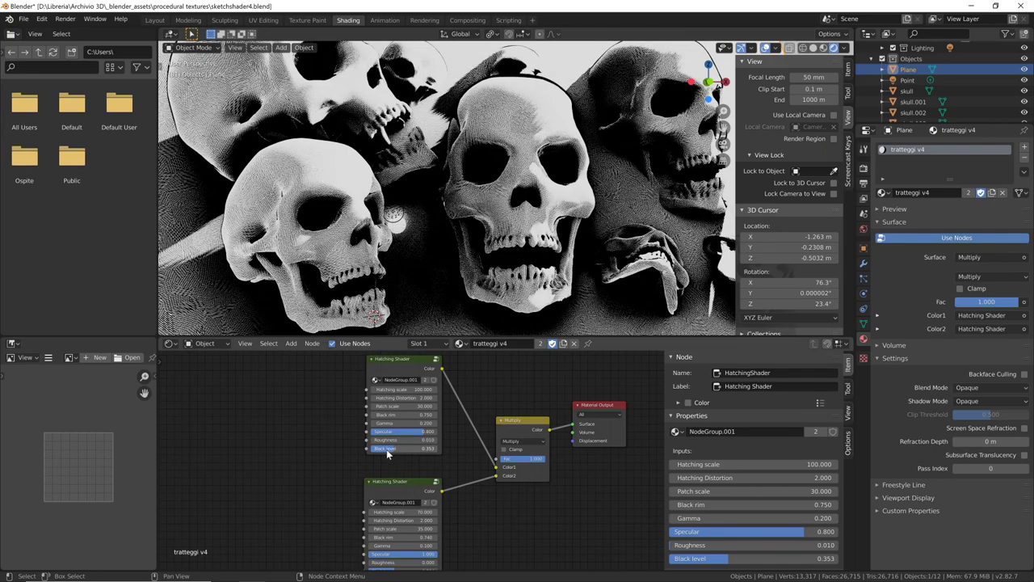
drag(397, 447, 422, 446)
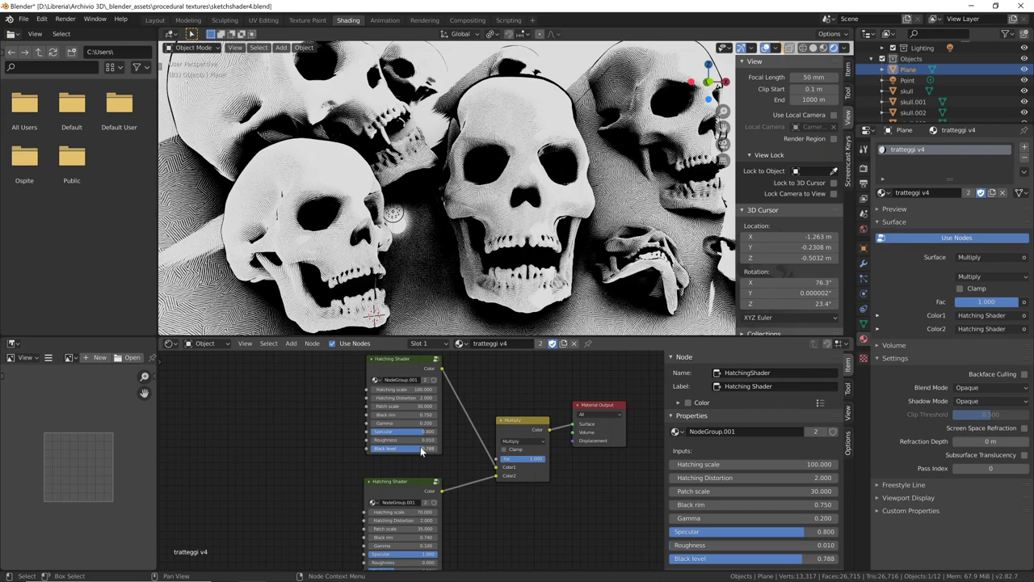
mouse_move(568, 275)
ctrl+middle_down()
mouse_move(568, 252)
mouse_move(552, 290)
ctrl+middle_up()
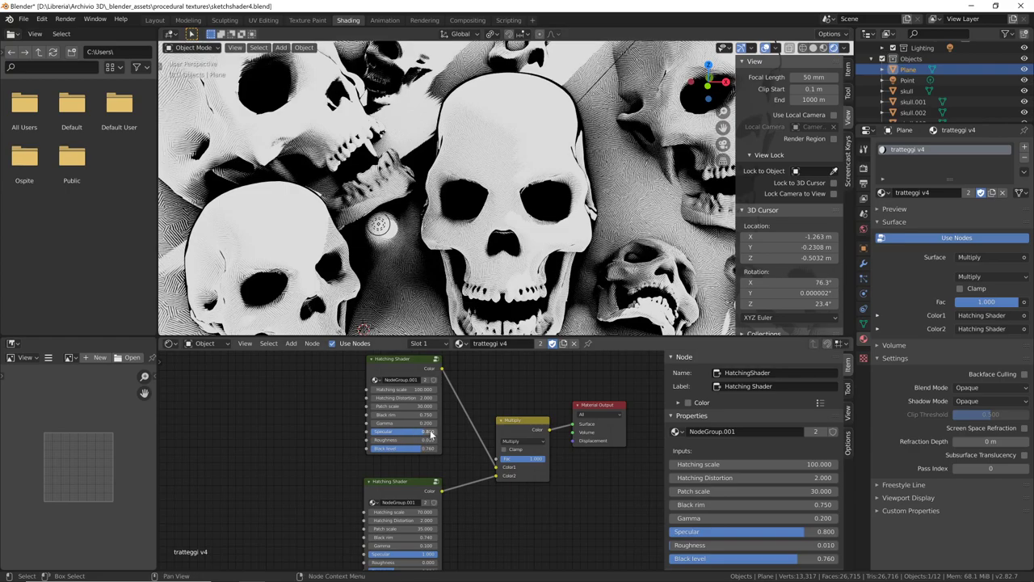
middle_drag(502, 362, 491, 399)
mouse_move(577, 259)
middle_down()
mouse_move(589, 241)
mouse_move(547, 363)
middle_up()
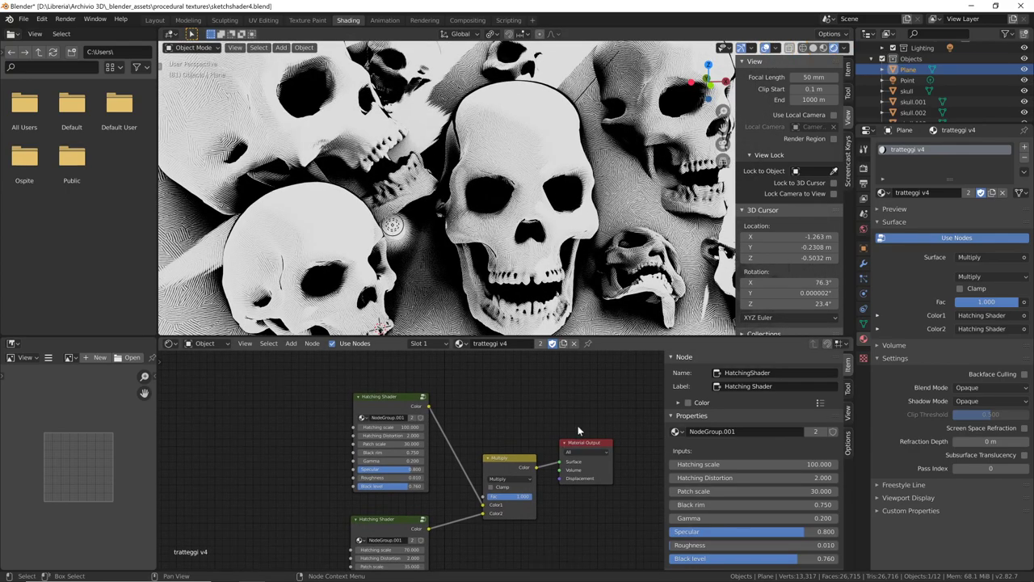
middle_drag(544, 456, 514, 430)
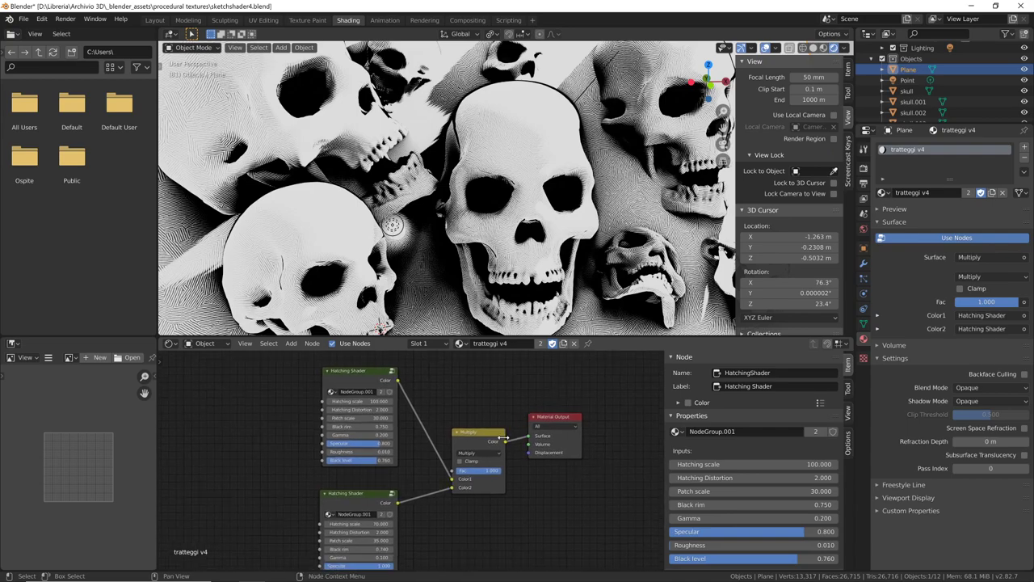
Enter the Hatching Shader group NodeGroup.001 and frame all its internal nodes
key(Tab)
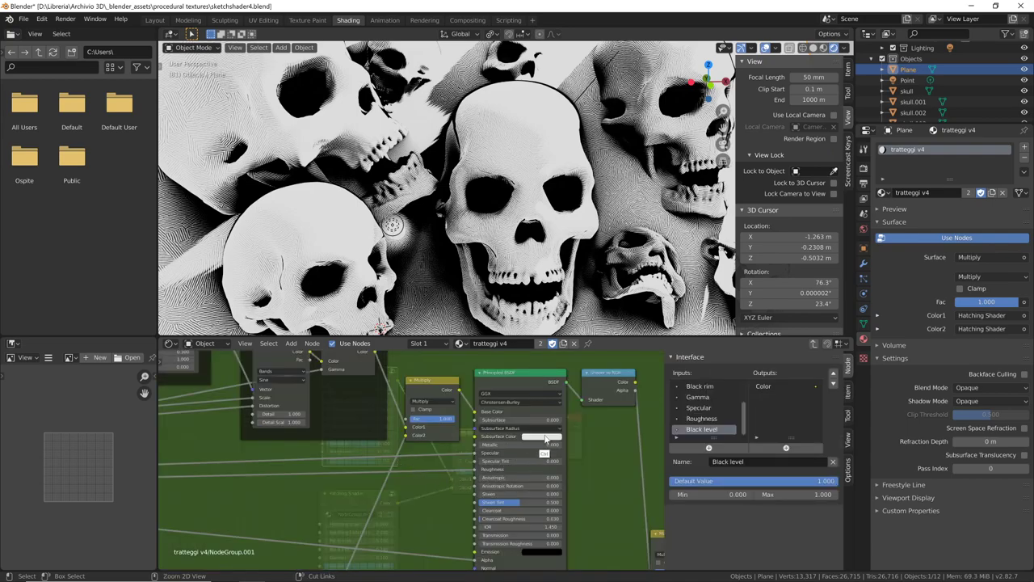
mouse_move(427, 481)
ctrl+middle_down()
mouse_move(430, 502)
mouse_move(549, 451)
mouse_move(574, 457)
ctrl+middle_up()
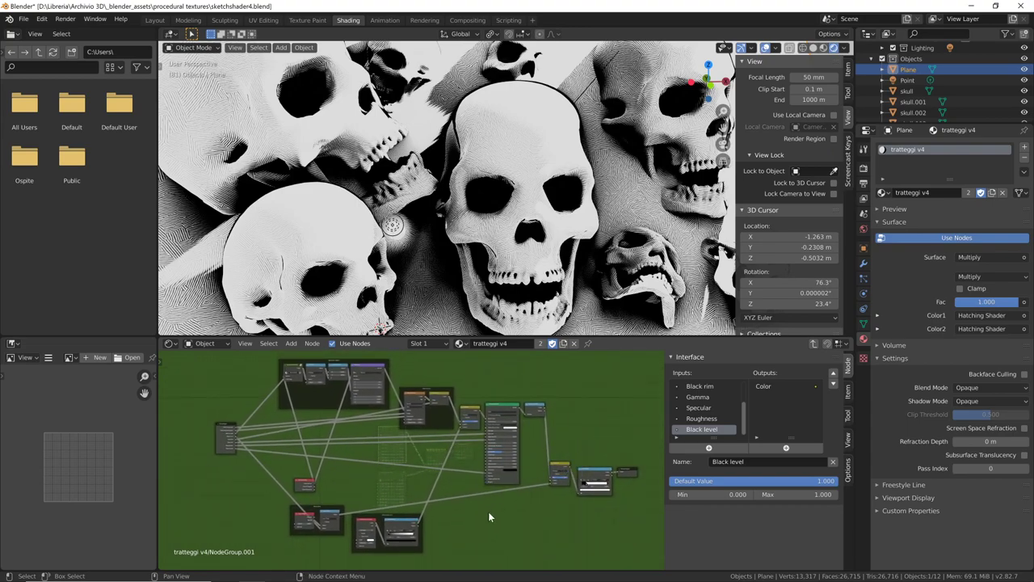